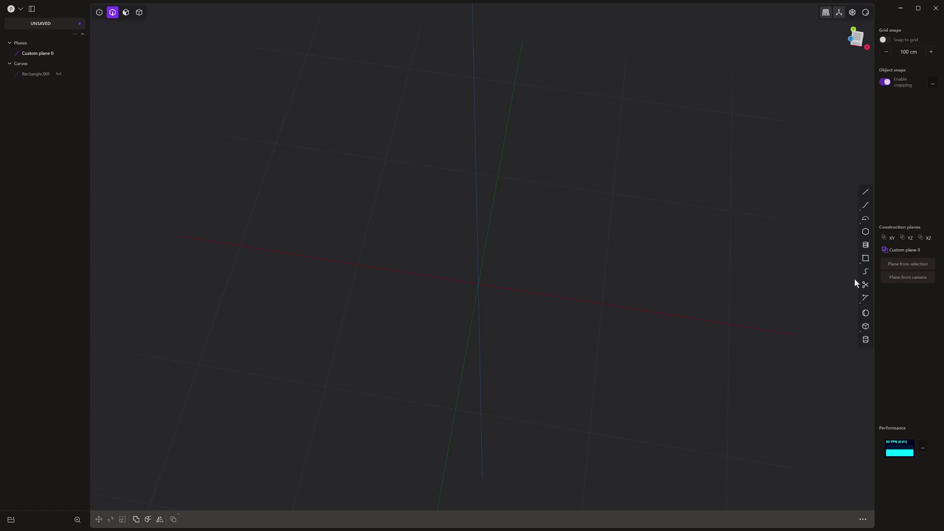
Browse the searchable command list and filter it by "f".
middle_drag(491, 252, 509, 248)
key(f)
scroll(567, 314, down, 20)
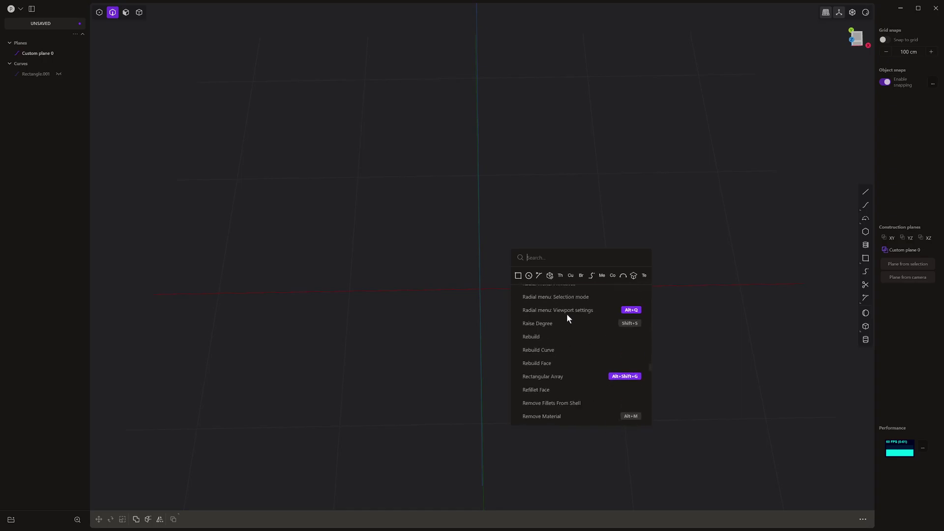
scroll(568, 314, up, 20)
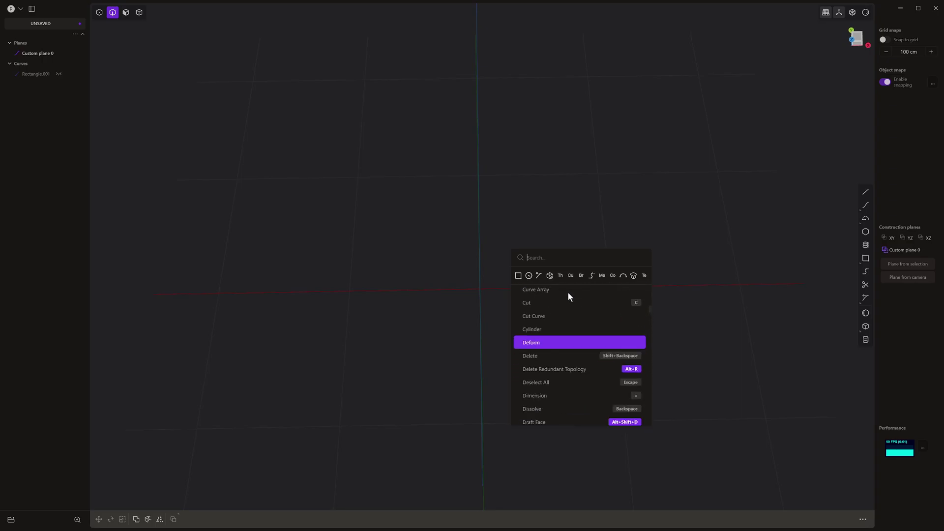
middle_drag(546, 196, 502, 238)
key(f)
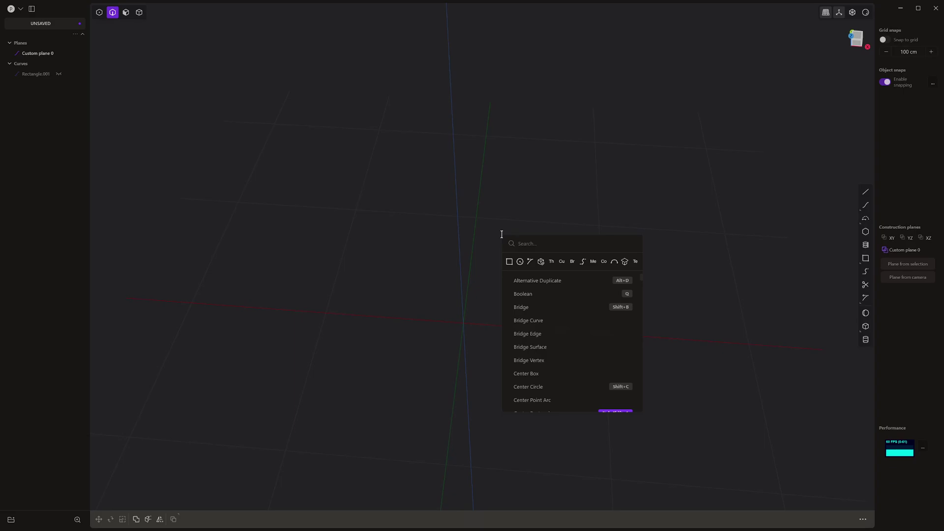
text(f)
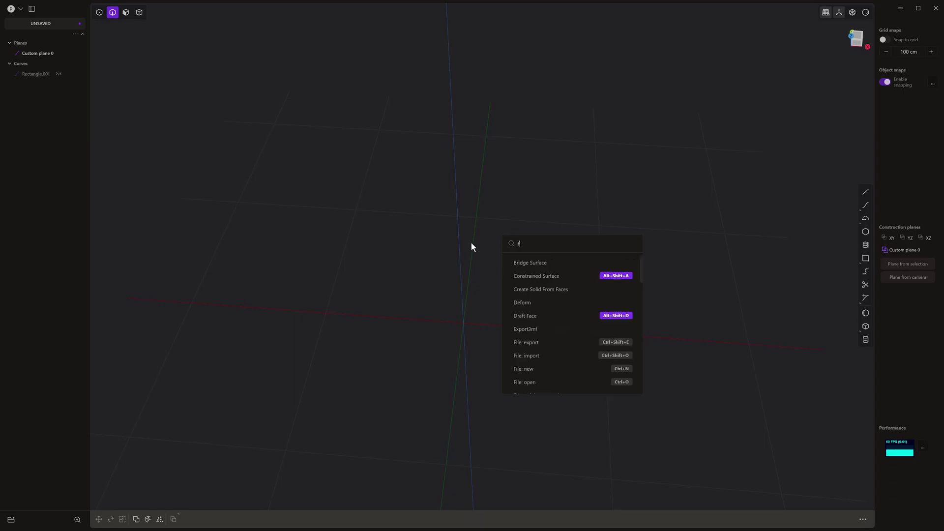
click(490, 218)
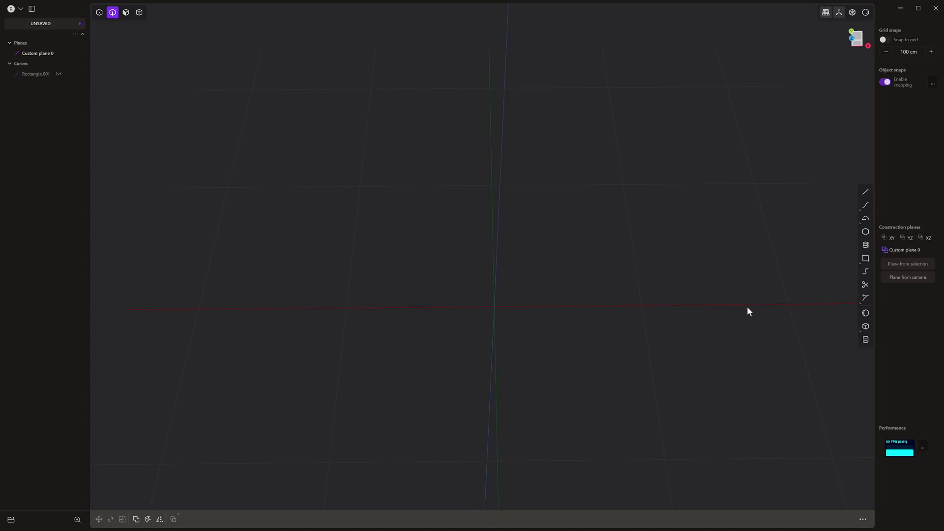
Create a tall box about 22 cm wide, 11 cm long and 111 cm high near the origin.
click(866, 327)
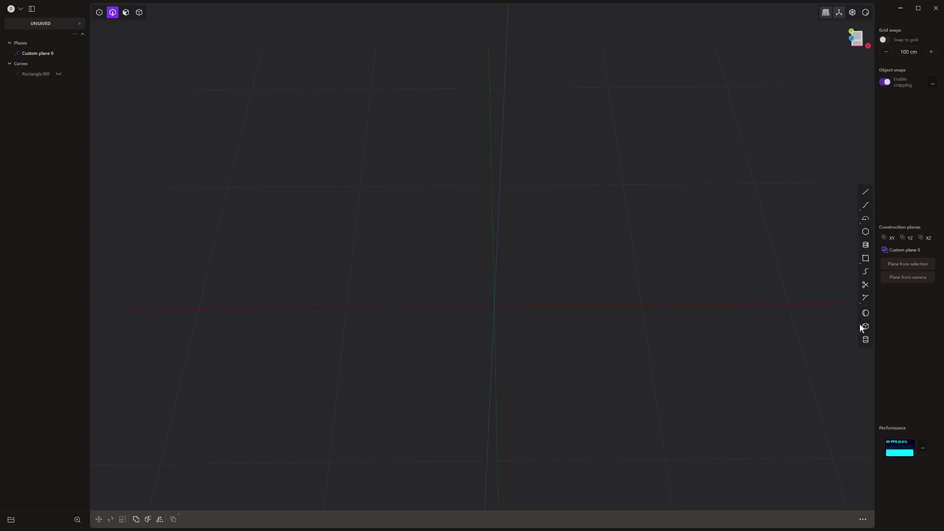
click(506, 299)
click(531, 215)
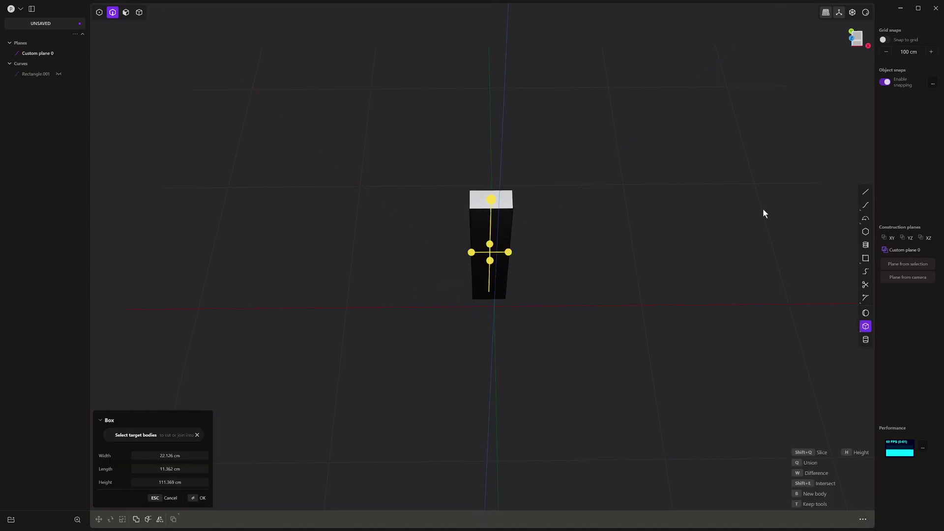
Draw a regular pentagon beside the box and fill it with a Patch Hole surface at tolerance 0.000010.
click(866, 231)
click(735, 231)
click(761, 274)
key(shift+p)
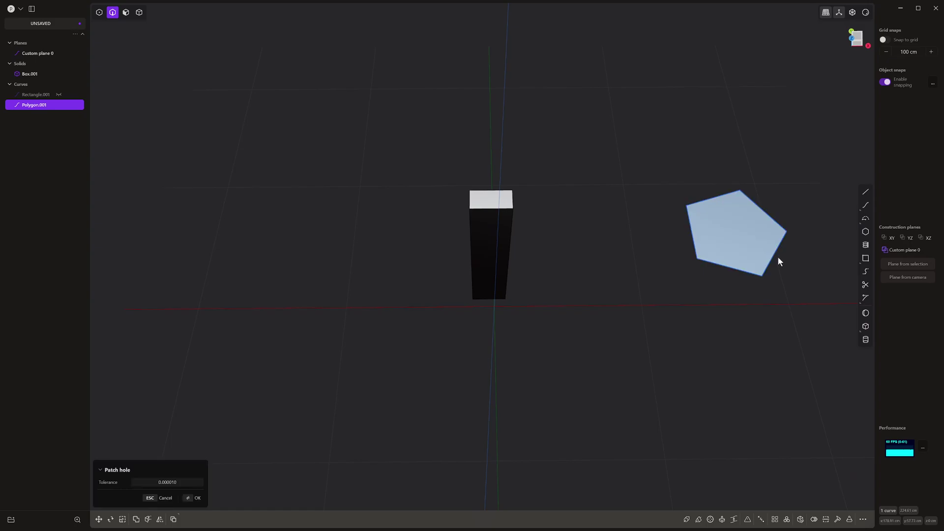
middle_drag(777, 257, 710, 297)
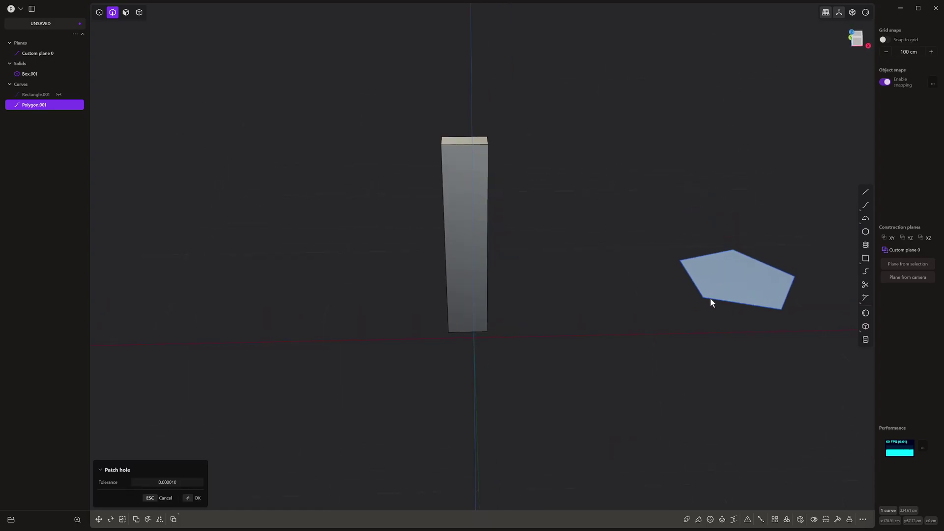
key(Return)
Delete the pentagon curve but keep its patched sheet.
click(711, 297)
click(35, 125)
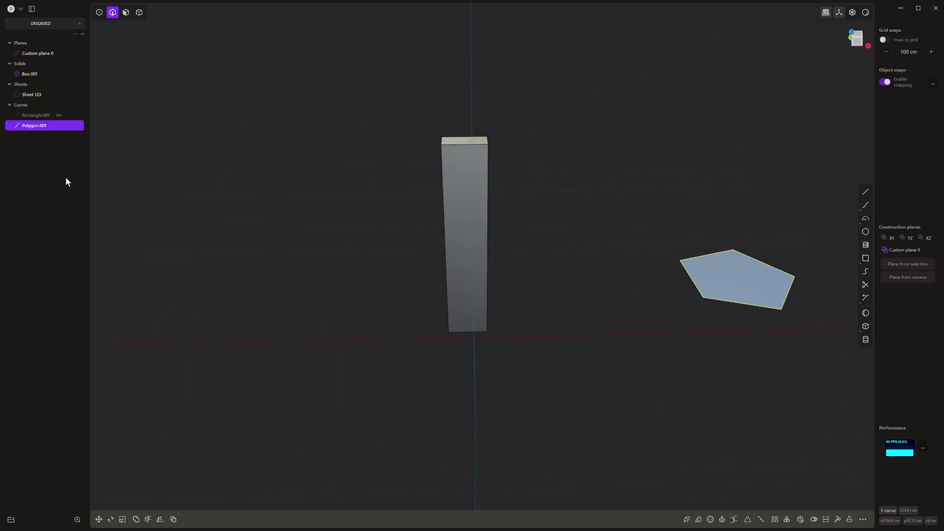
key(Delete)
middle_drag(673, 288, 405, 245)
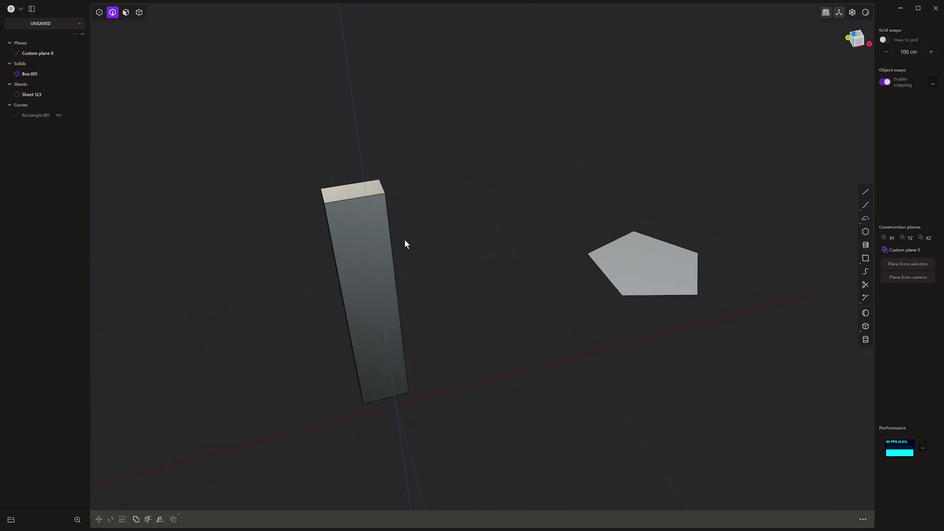
Delete both the tall box and the pentagonal sheet.
key(4)
click(350, 213)
shift+click(688, 269)
key(Delete)
middle_drag(630, 311, 528, 320)
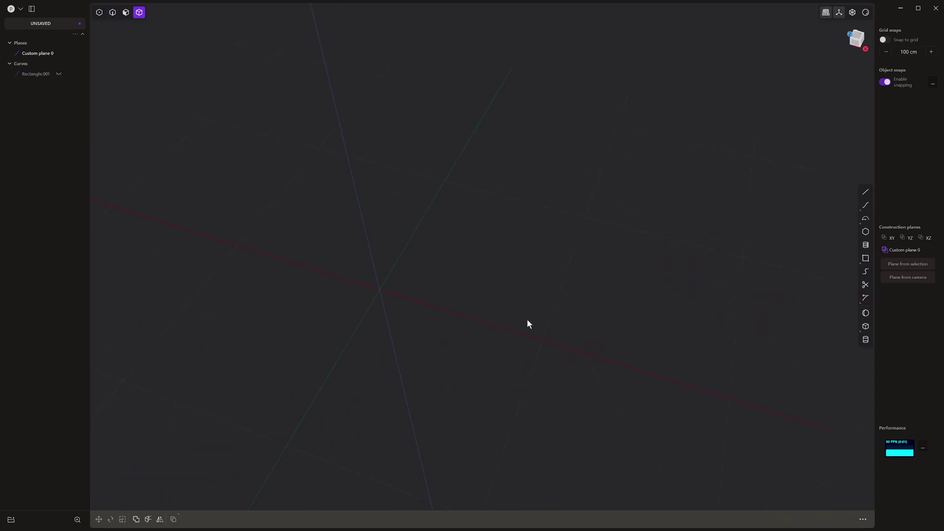
Draw a rectangle centred on the origin in top view, about 210 cm wide and 110 cm high.
key(KP_7)
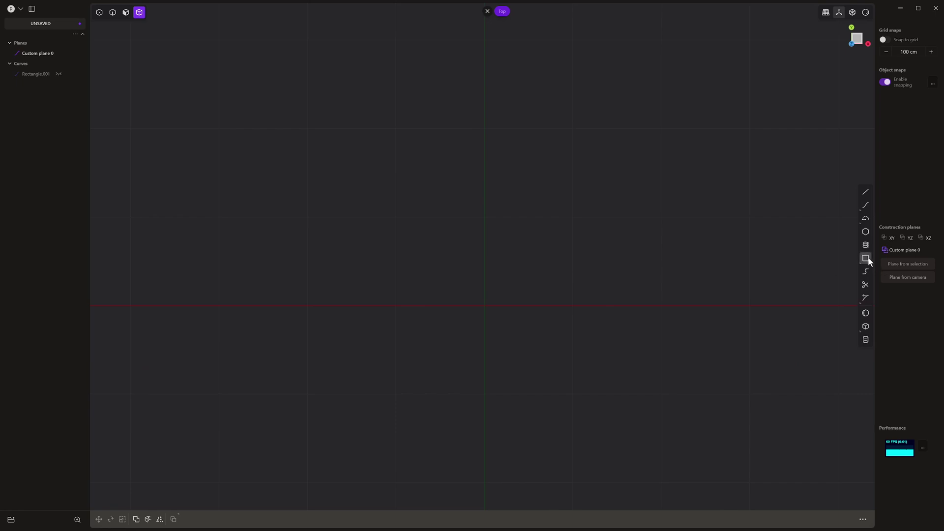
click(866, 259)
click(485, 305)
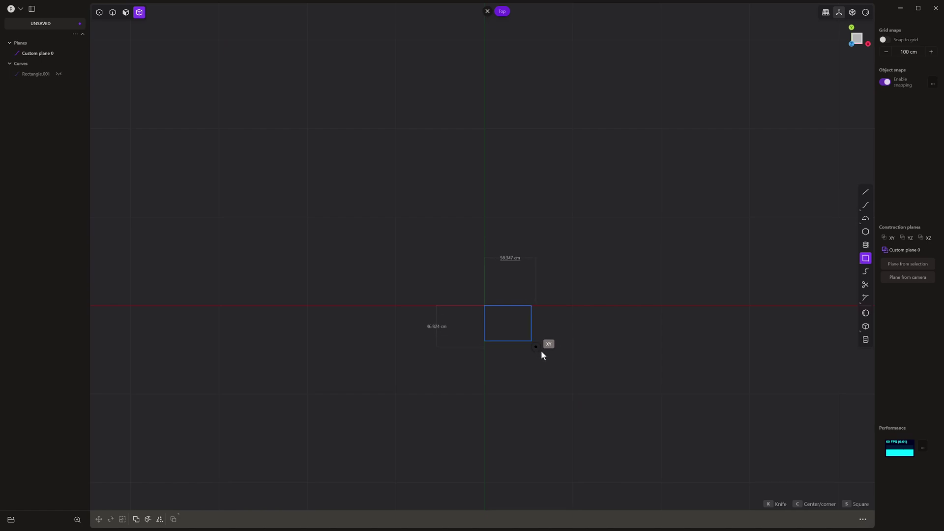
key(c)
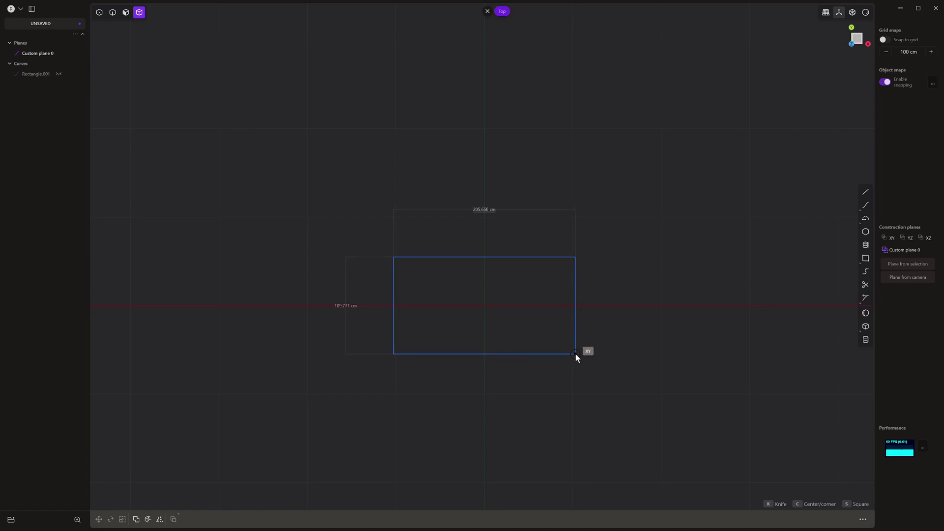
click(577, 353)
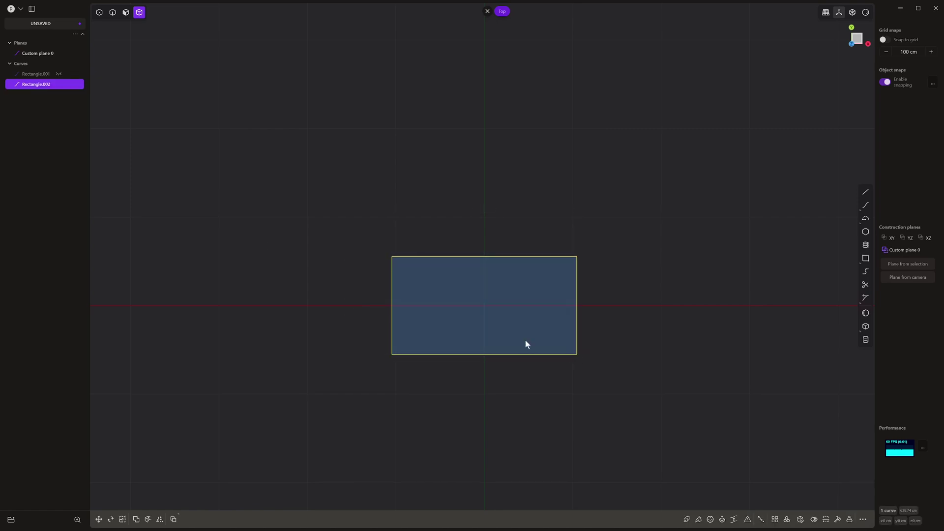
Chamfer all four corner vertices of the rectangle by about 23 cm.
click(99, 13)
drag(296, 190, 701, 458)
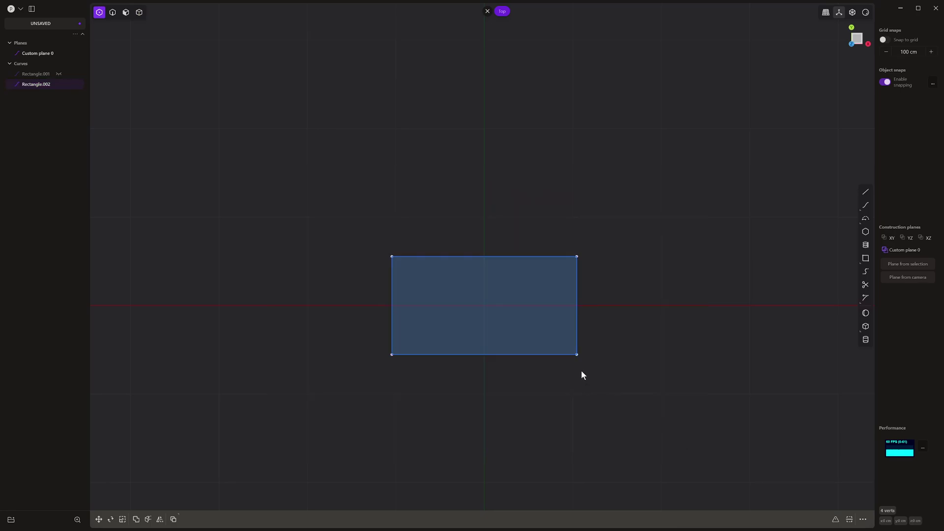
key(f)
drag(484, 307, 482, 326)
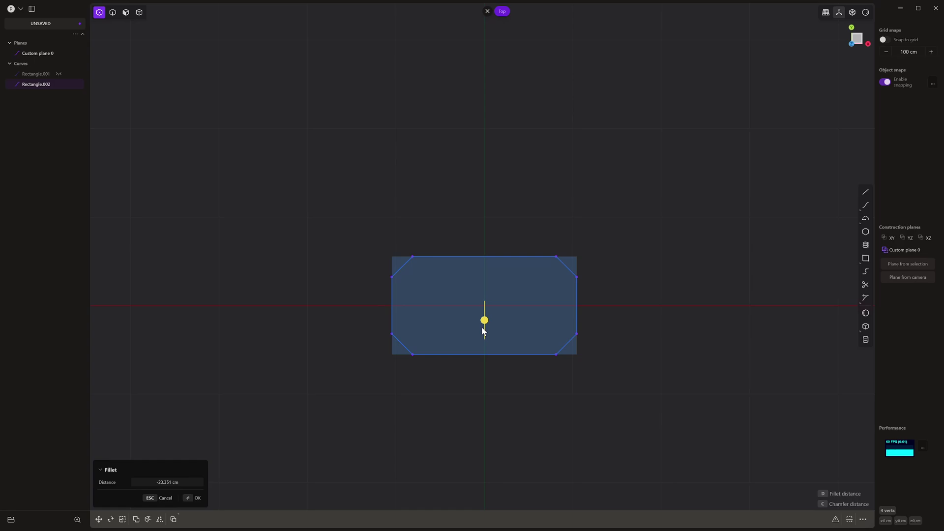
key(Return)
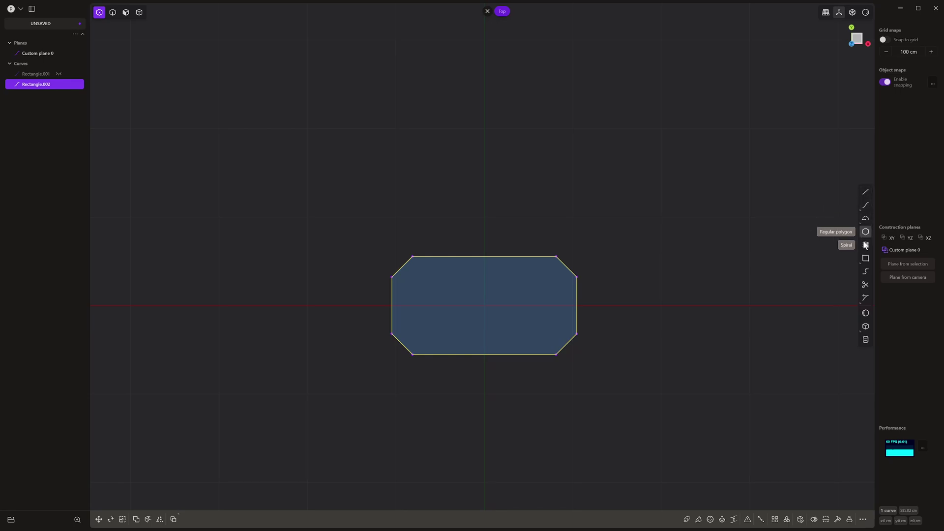
Draw an outward centre-point arc on the upper-right chamfer, centred at its midpoint and joining the chamfer's two endpoints.
click(865, 206)
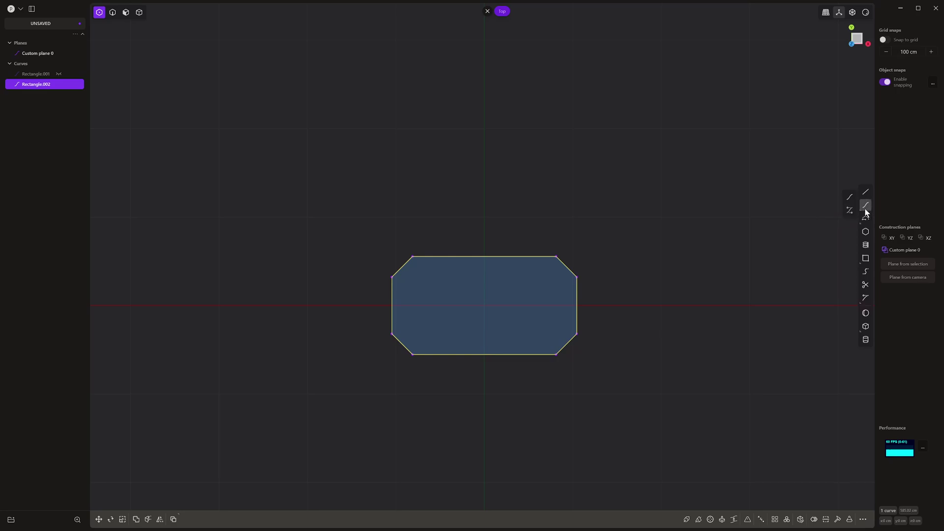
click(865, 205)
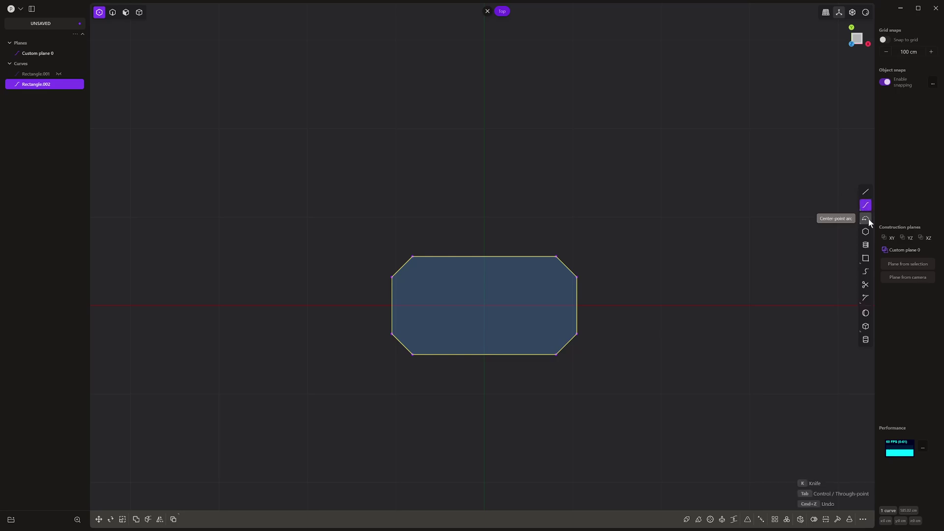
mouse_move(869, 219)
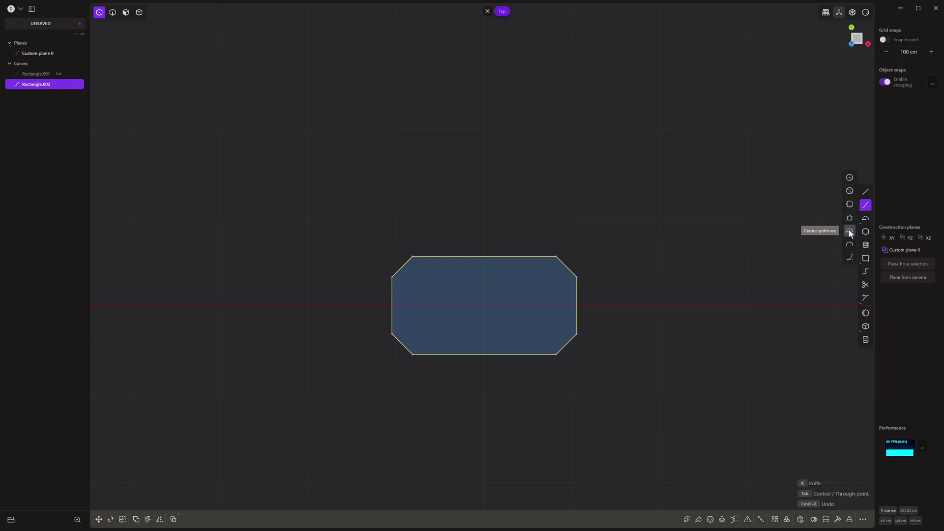
click(850, 232)
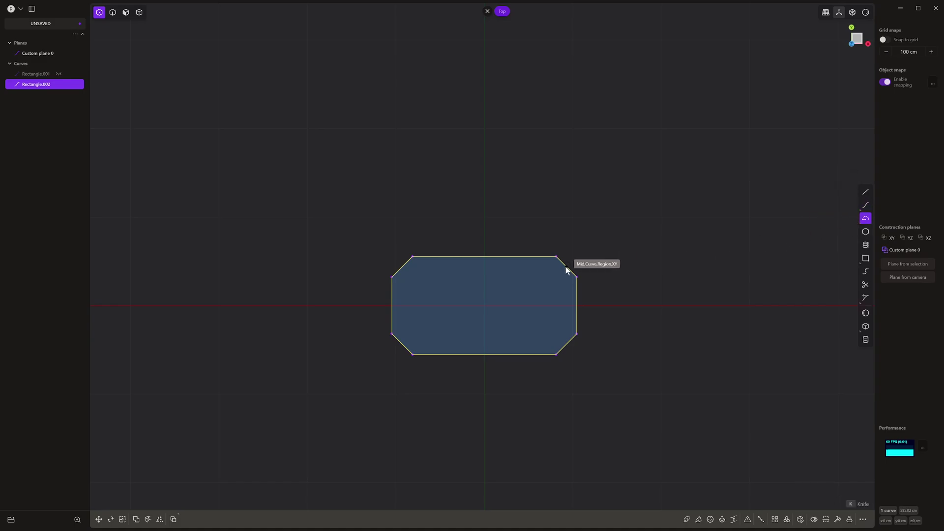
scroll(564, 254, up, 5)
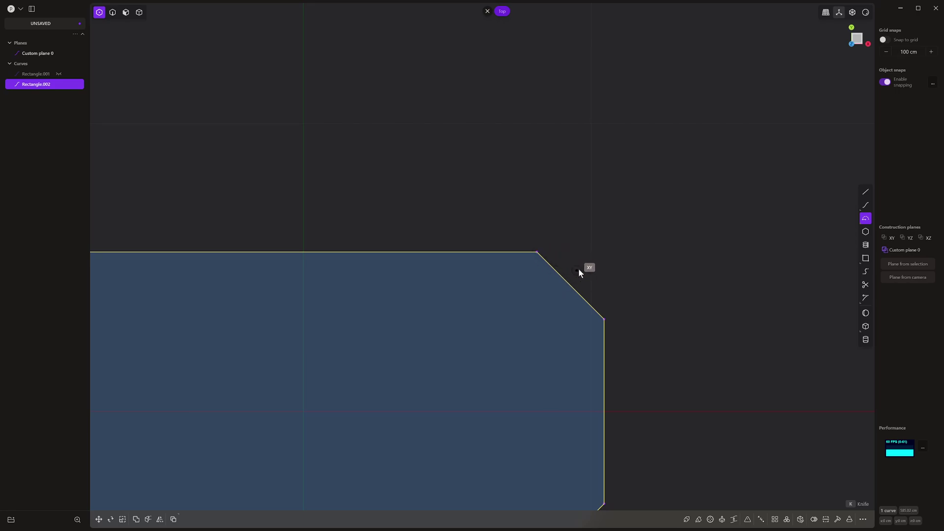
click(865, 220)
click(570, 287)
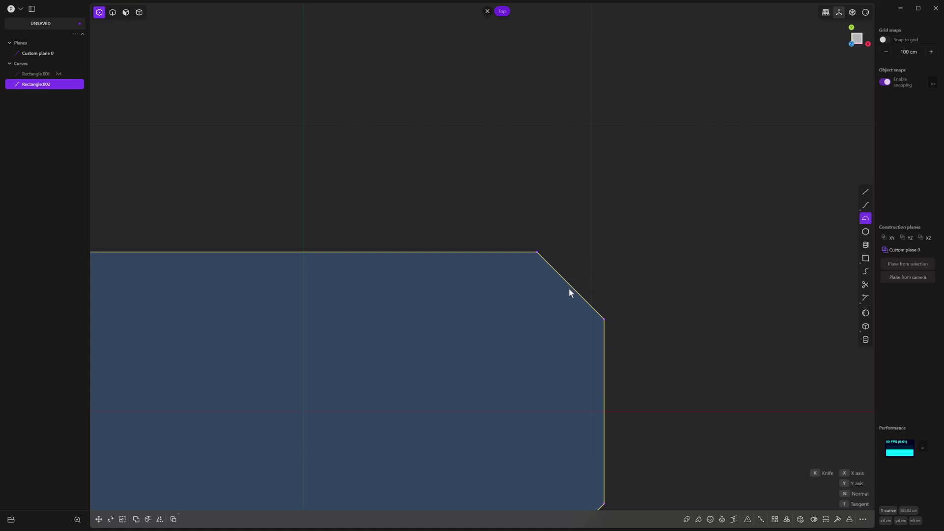
click(603, 319)
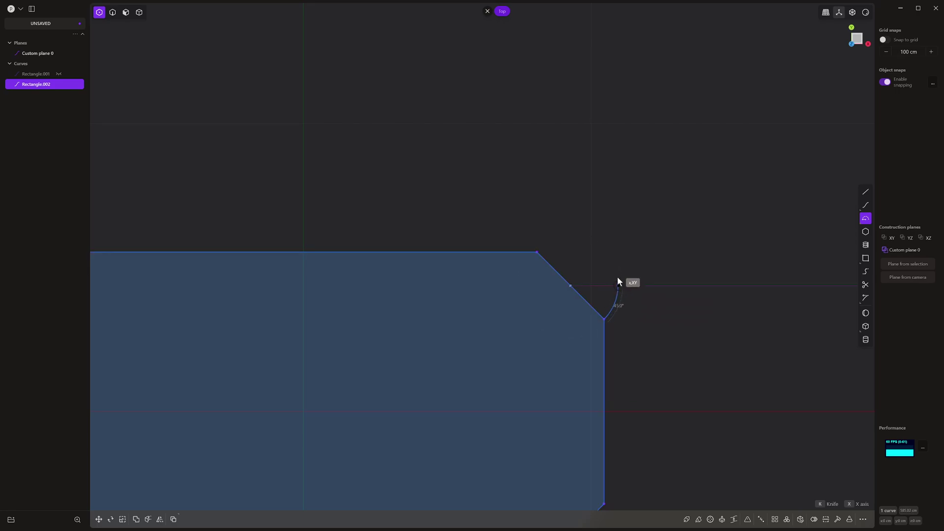
click(538, 252)
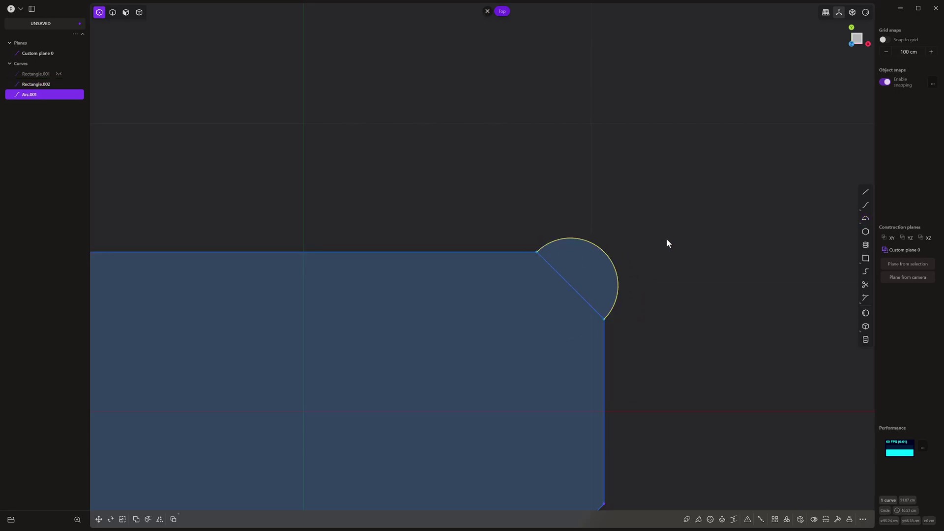
scroll(662, 275, down, 6)
click(623, 293)
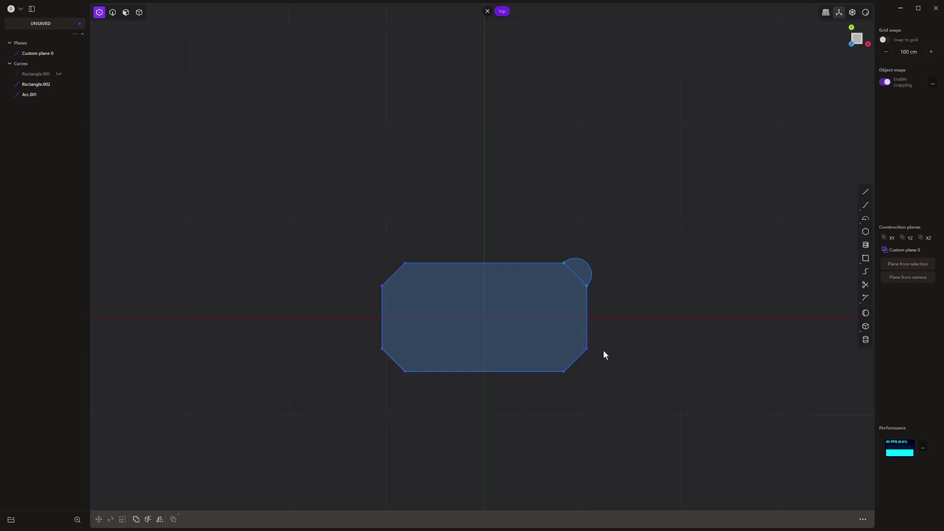
Extrude the chamfered rectangle region upward into a thick solid block.
middle_drag(580, 375, 434, 329)
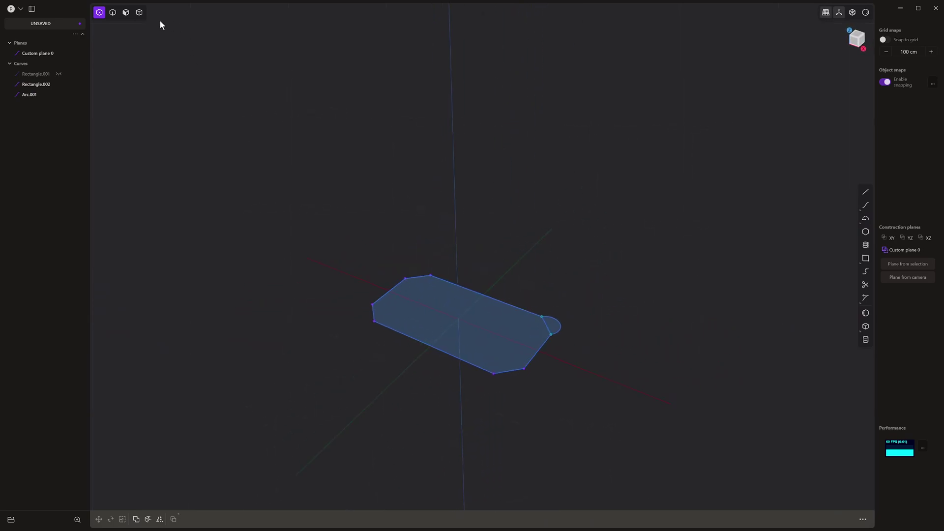
click(127, 12)
click(471, 321)
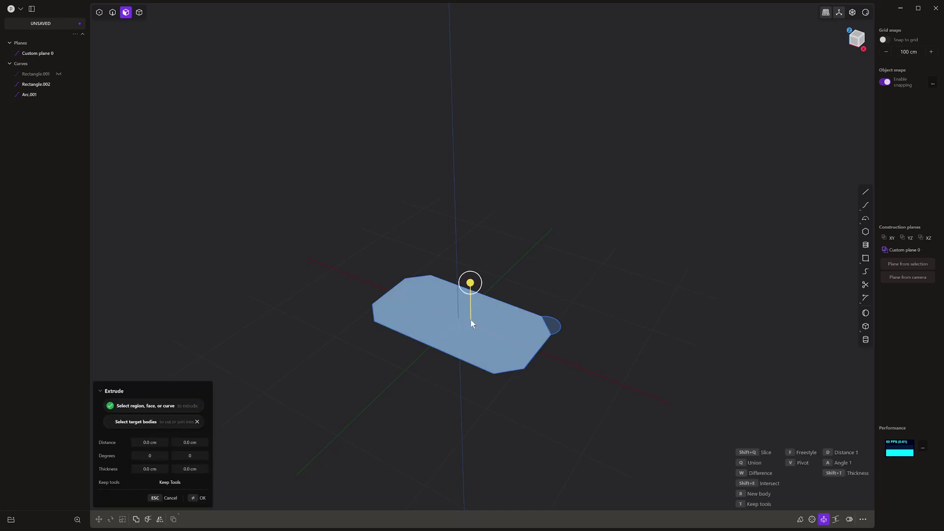
drag(471, 283, 467, 251)
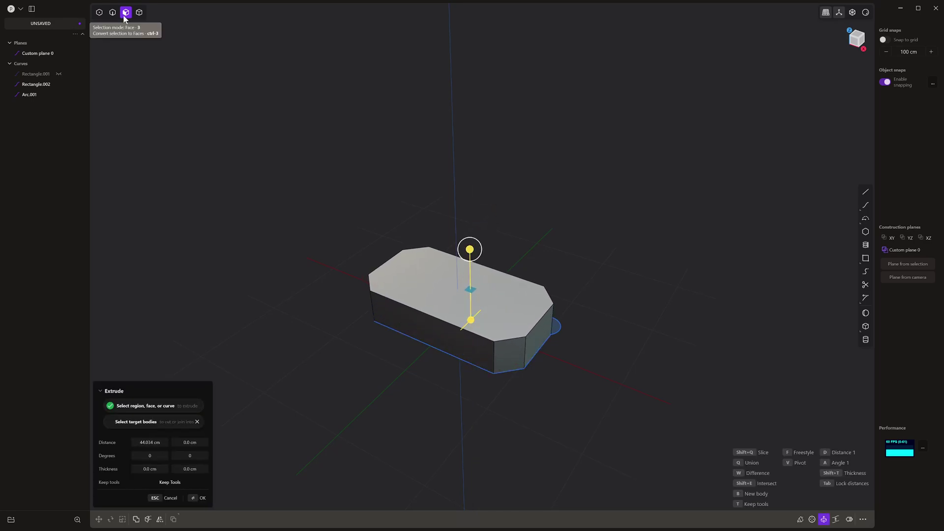
drag(470, 249, 470, 214)
drag(470, 239, 470, 248)
key(Return)
Extrude the half-round corner region upward as a new body much lower than the main block.
middle_drag(553, 286, 623, 299)
right_drag(622, 302, 462, 405)
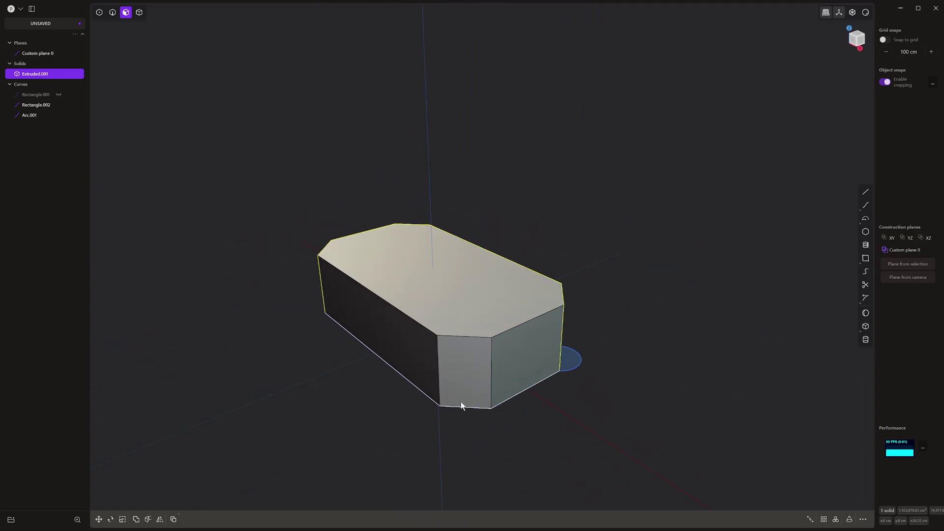
mouse_move(552, 375)
right_down()
mouse_move(599, 364)
mouse_move(537, 373)
right_up()
click(555, 375)
key(e)
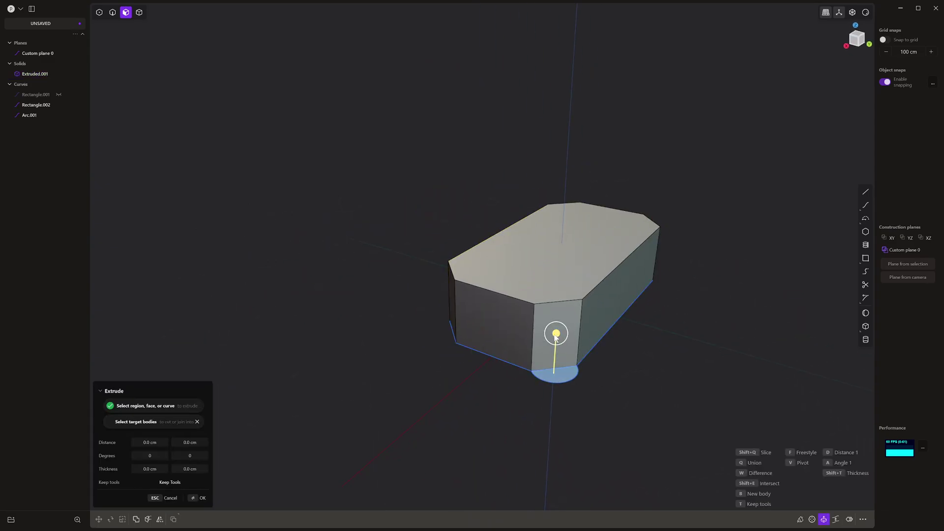
drag(558, 334, 559, 319)
key(Return)
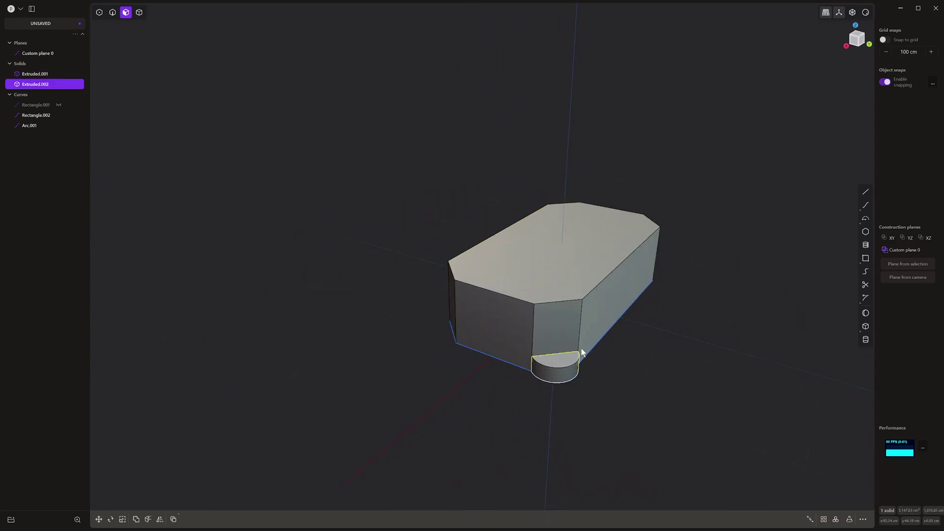
scroll(582, 349, up, 4)
middle_drag(588, 358, 568, 327)
right_drag(569, 327, 565, 374)
scroll(567, 389, up, 4)
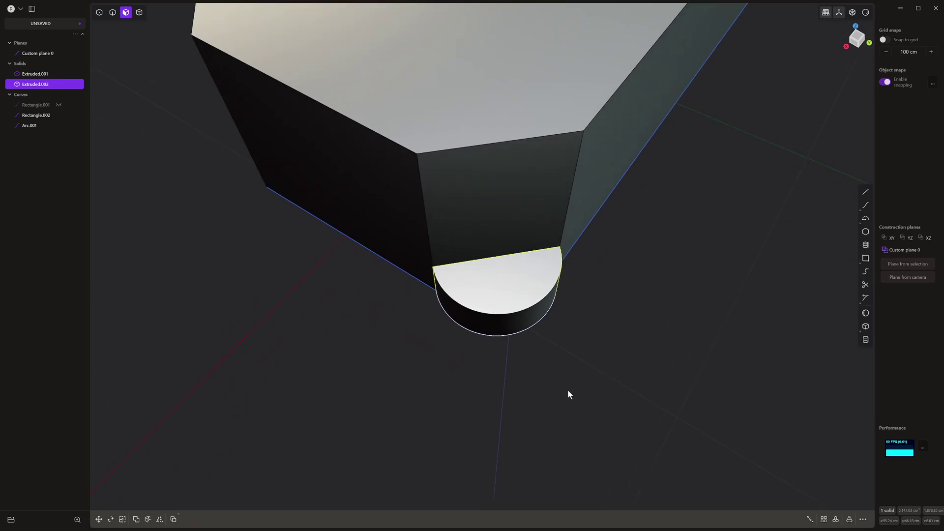
scroll(569, 378, down, 3)
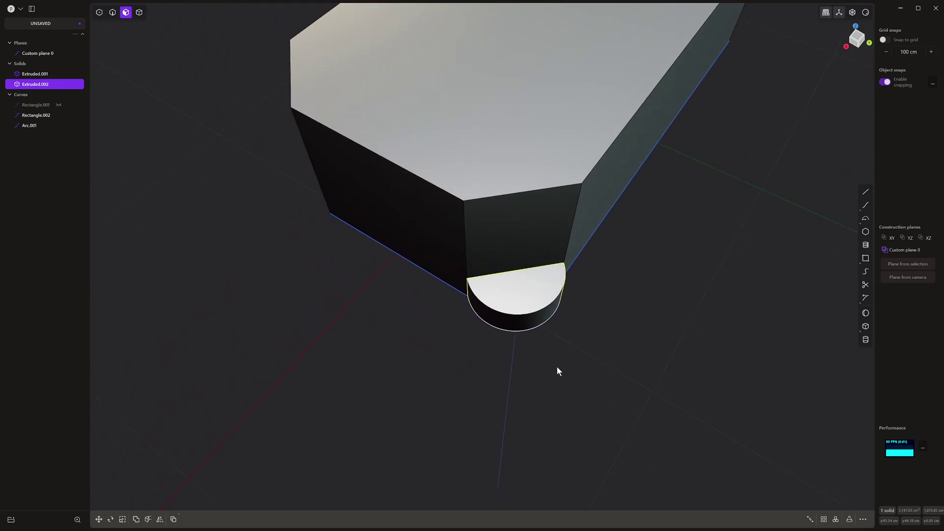
scroll(557, 364, down, 5)
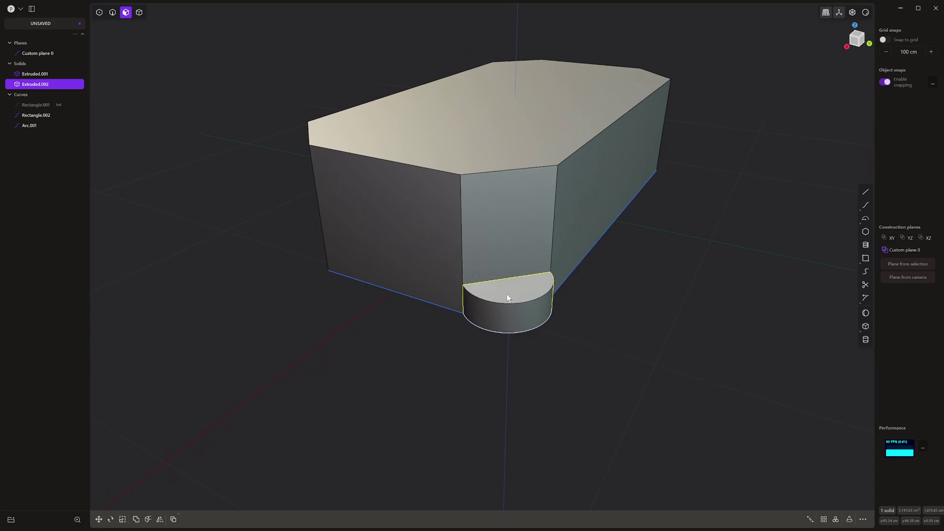
click(532, 294)
middle_drag(508, 329, 531, 326)
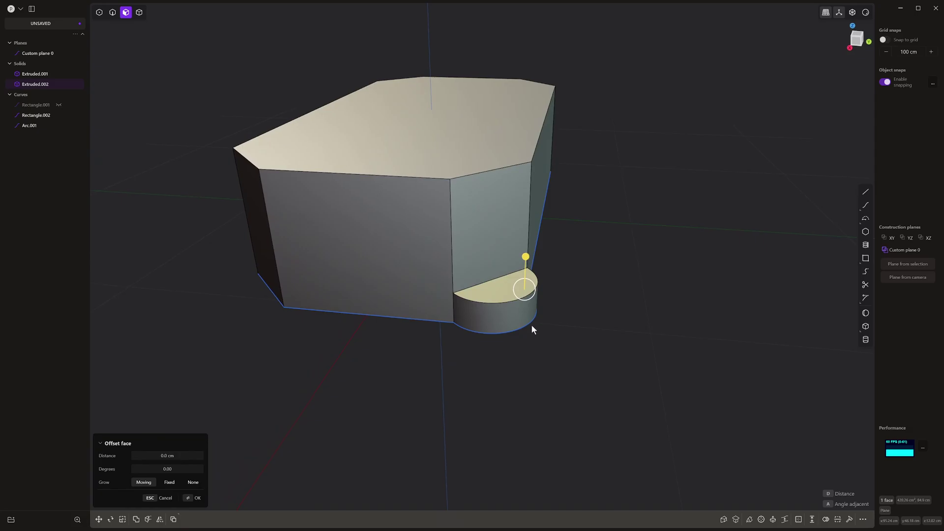
key(r)
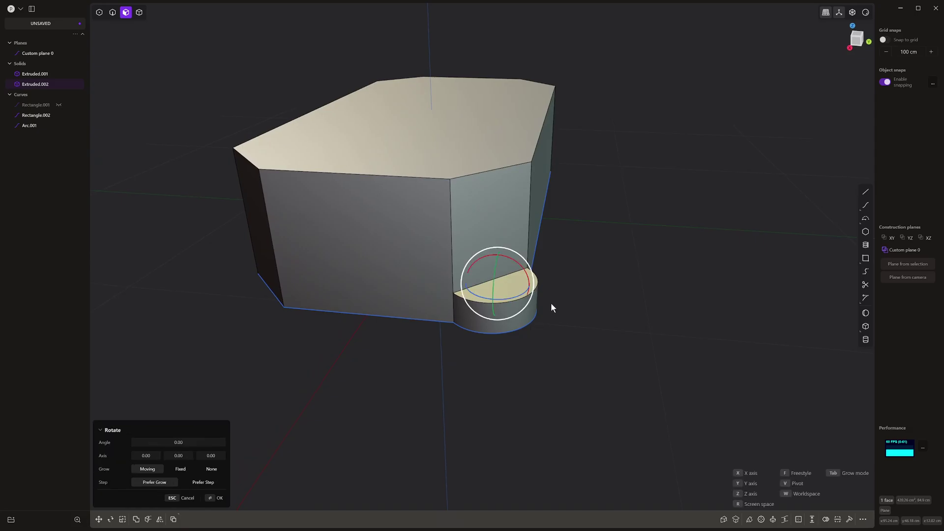
drag(523, 271, 583, 272)
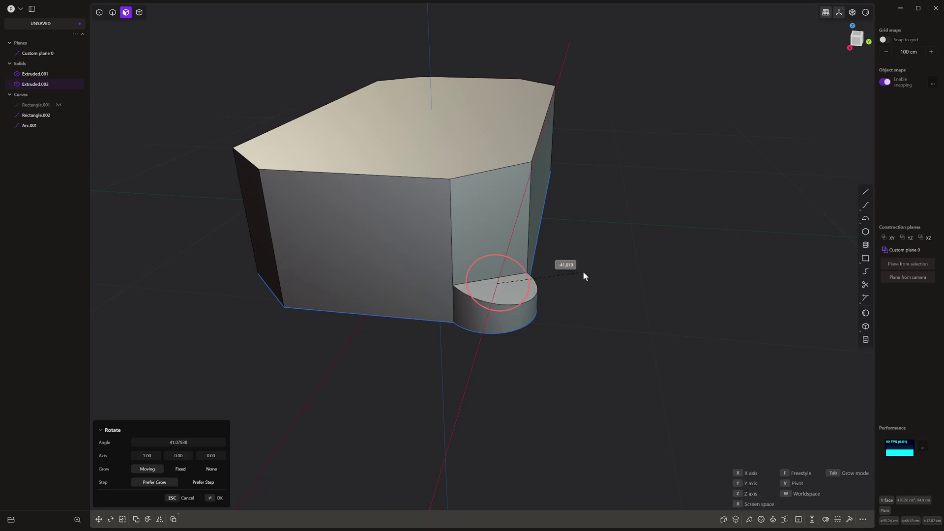
key(Escape)
key(r)
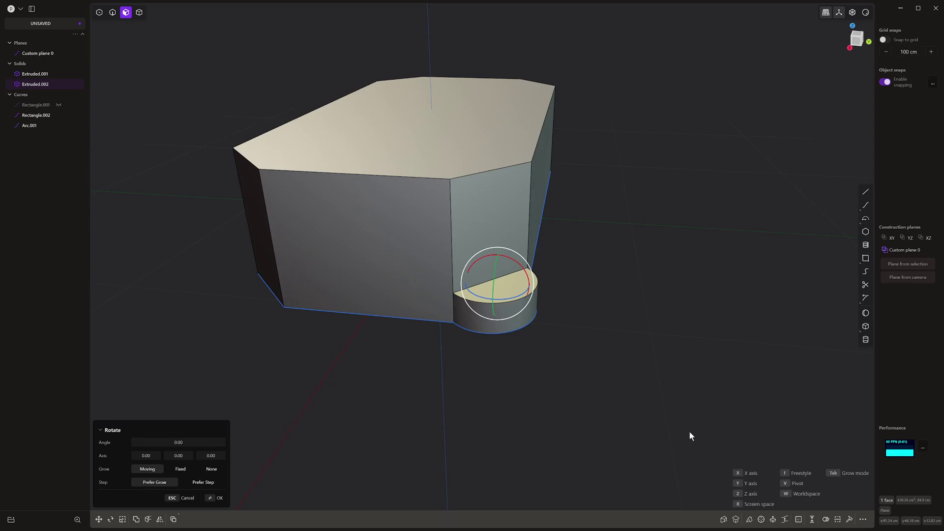
key(r)
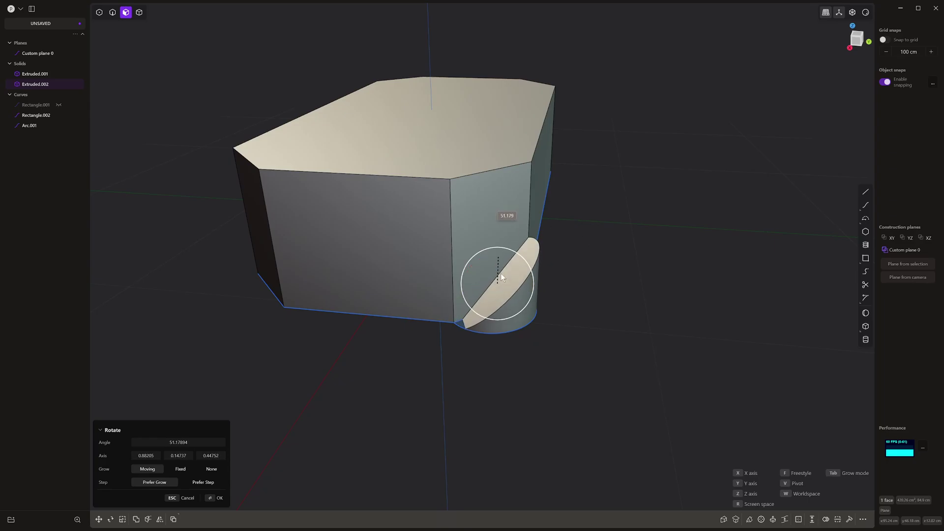
key(Escape)
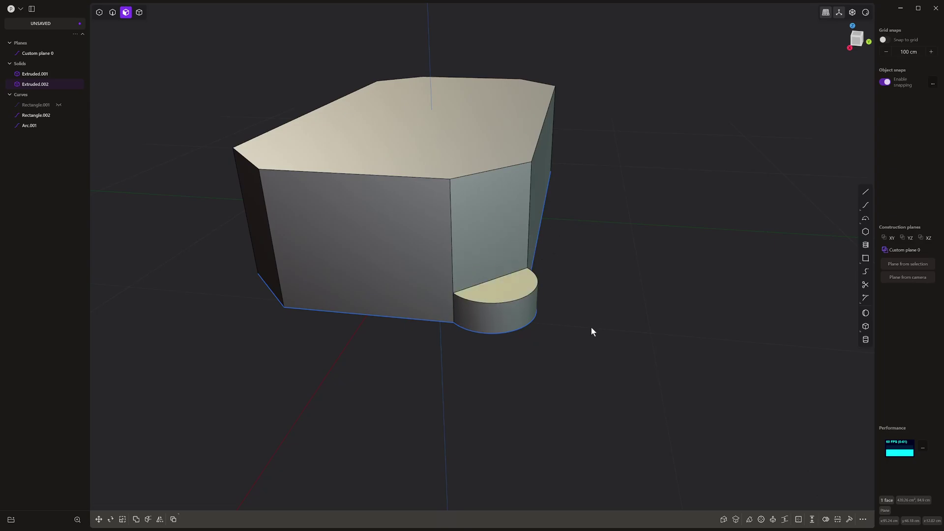
Tilt the half-round piece's top face down and outward, rotating it about a pivot placed at the midpoint of its straight edge.
key(r)
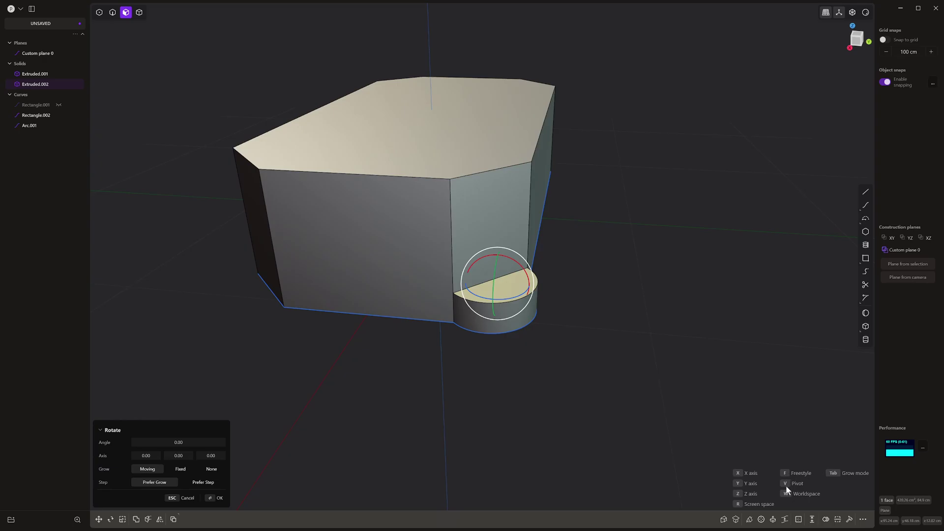
key(v)
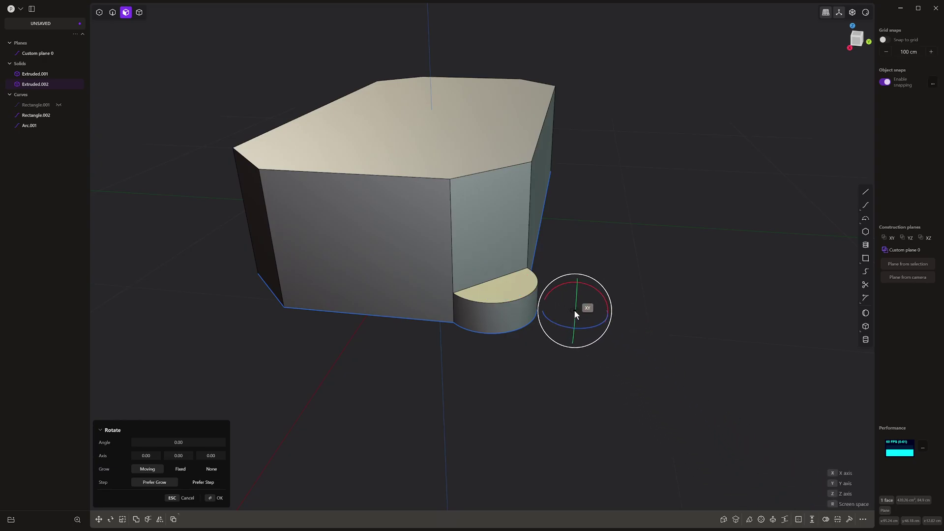
middle_drag(572, 304, 545, 311)
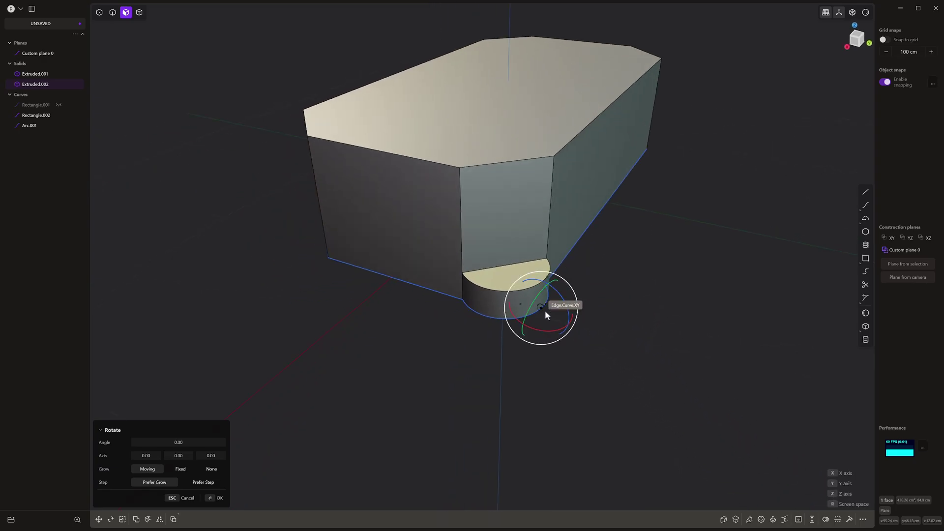
click(506, 264)
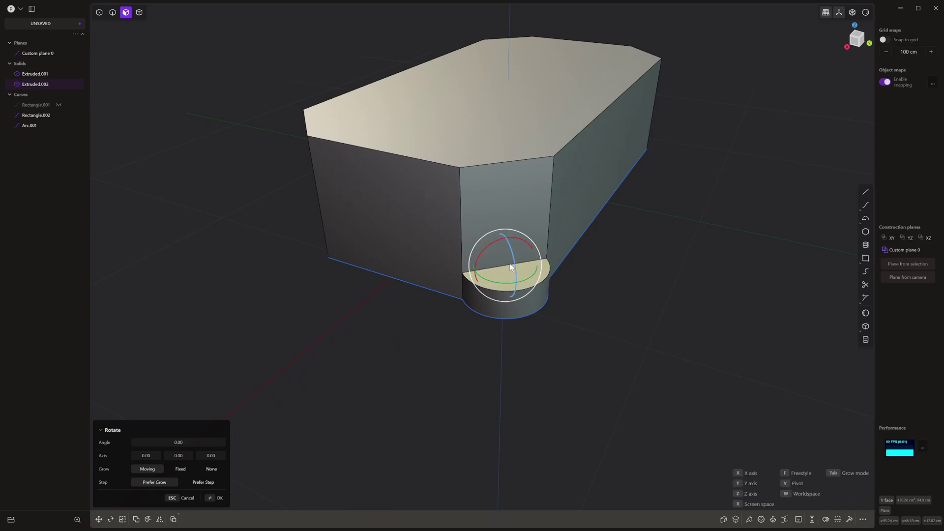
drag(512, 258, 514, 262)
right_click(514, 262)
scroll(558, 330, down, 2)
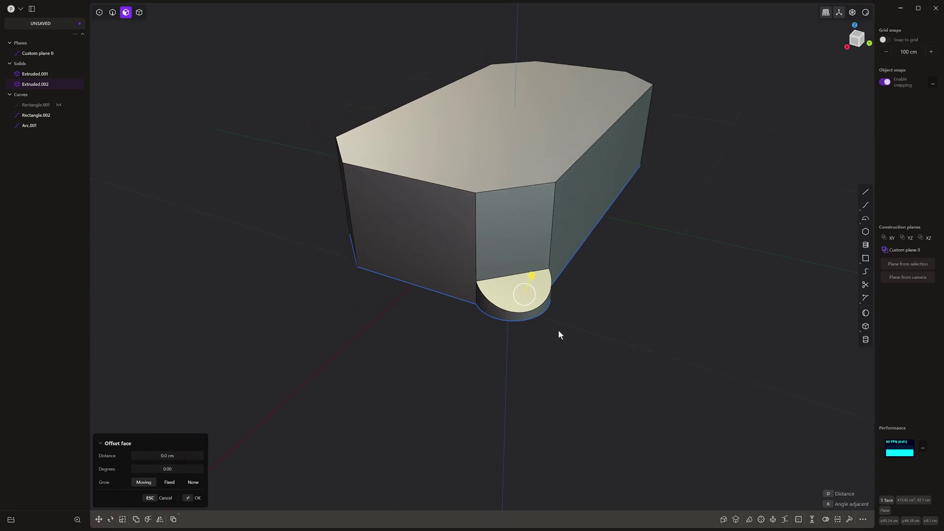
middle_drag(559, 330, 527, 318)
scroll(612, 324, up, 1)
shift+middle_drag(613, 326, 506, 370)
click(603, 345)
Mirror the sloped half-round solid along the X axis onto the neighbouring corner of the block.
scroll(591, 365, down, 1)
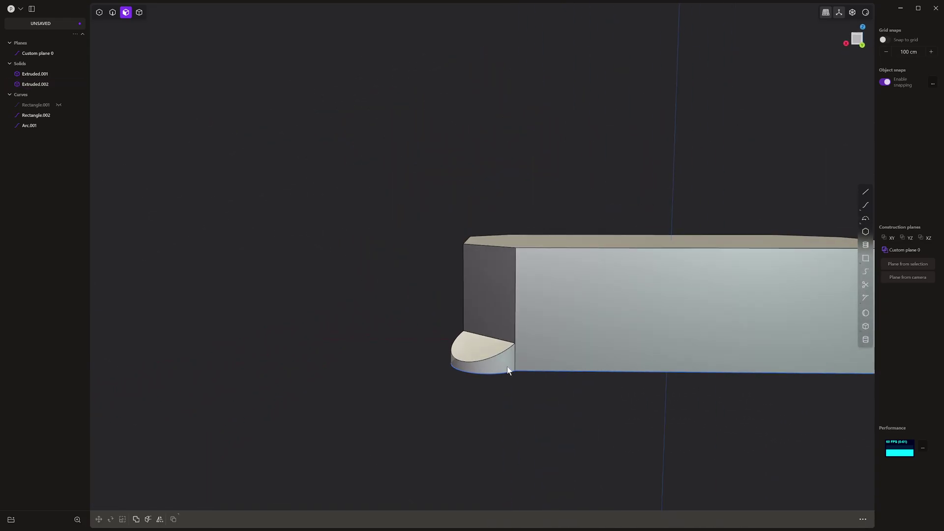
key(4)
click(496, 356)
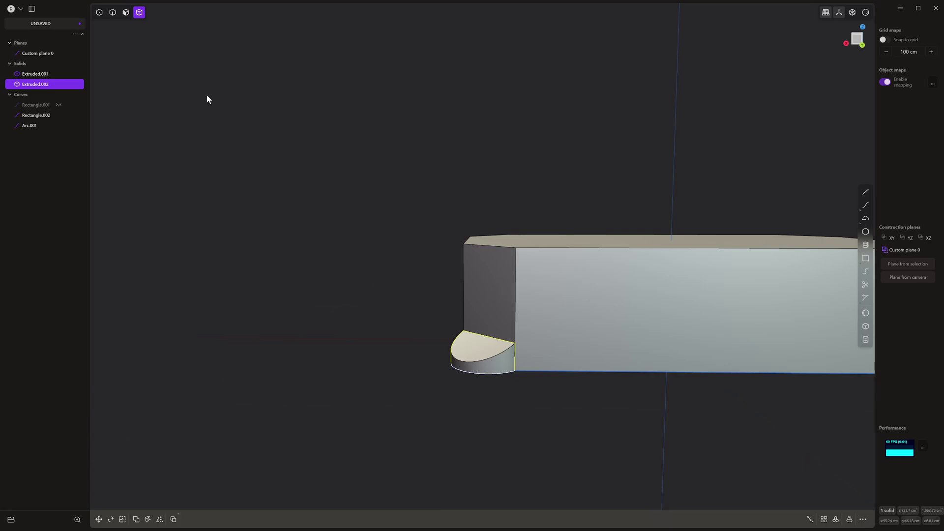
click(495, 356)
click(496, 356)
scroll(493, 389, down, 5)
shift+middle_drag(496, 393, 453, 393)
shift+middle_drag(454, 386, 441, 409)
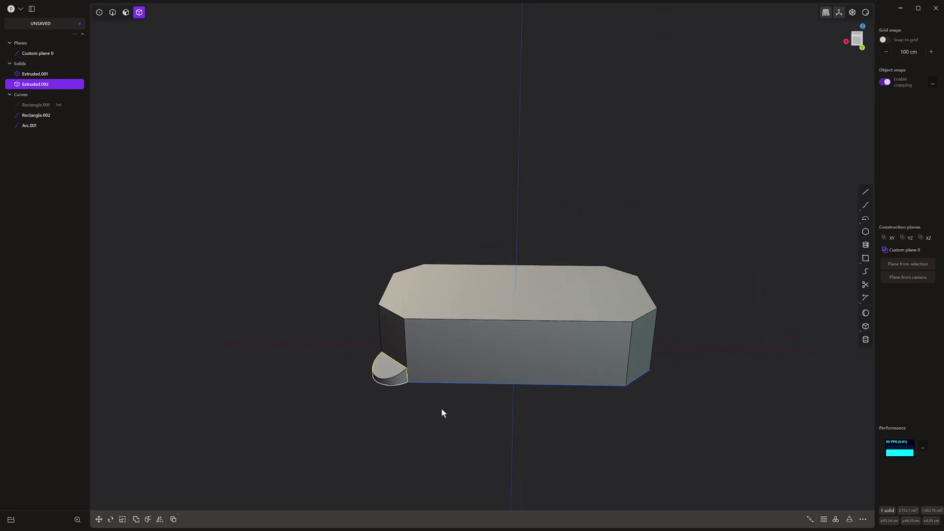
key(alt+x)
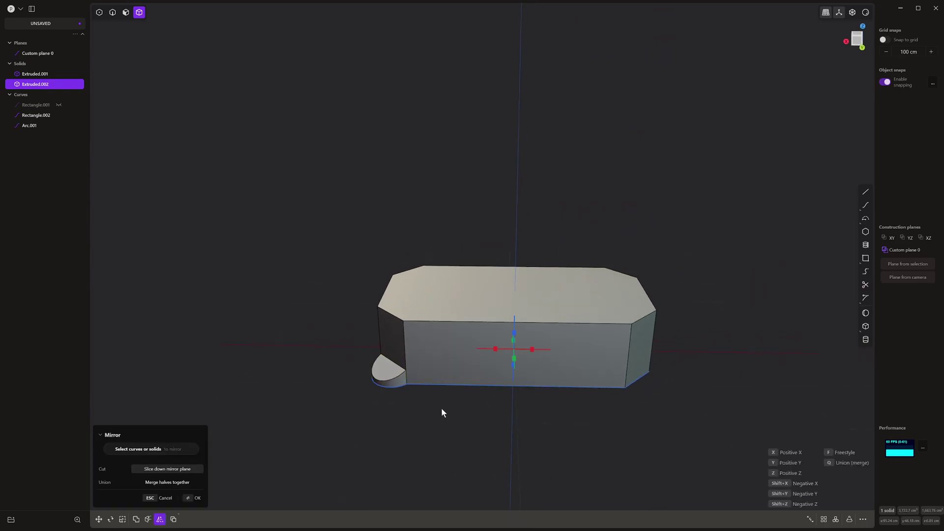
click(493, 349)
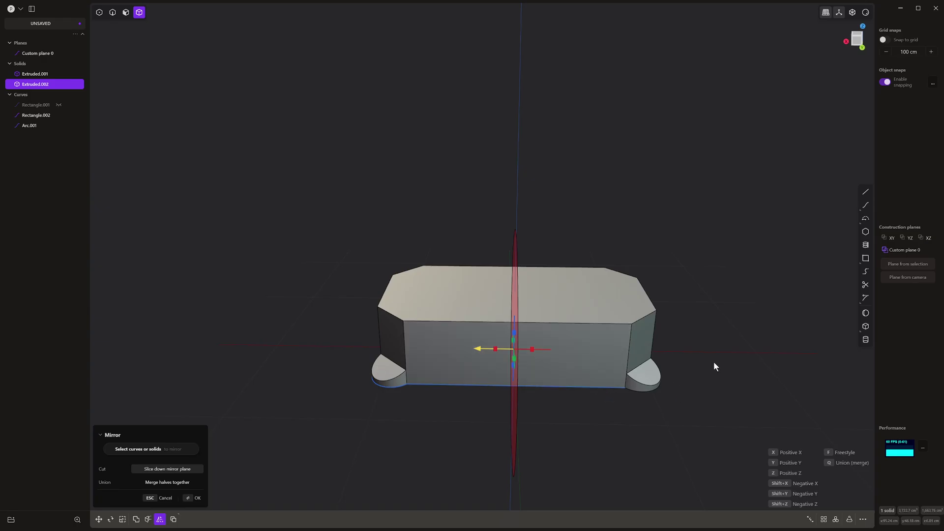
key(Return)
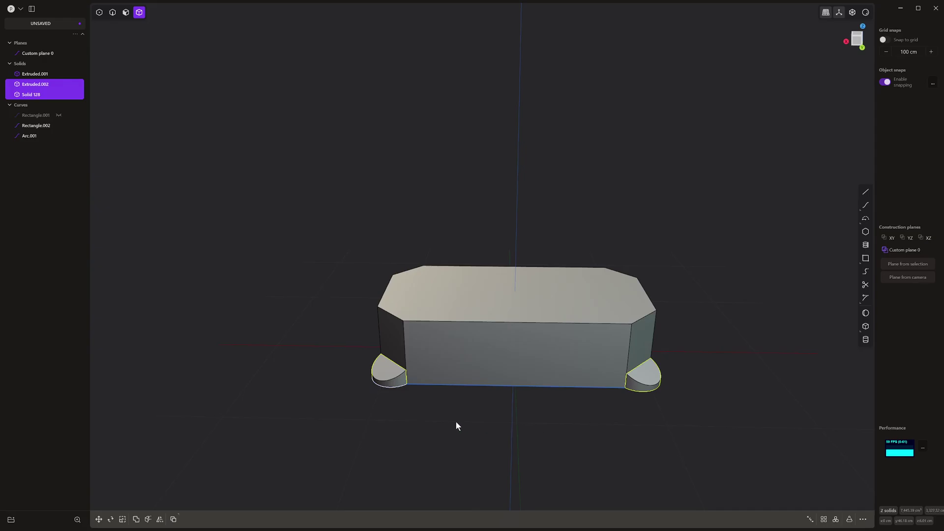
Mirror both half-round solids along the Y axis so all four block corners have one.
middle_drag(675, 419, 638, 429)
key(alt+x)
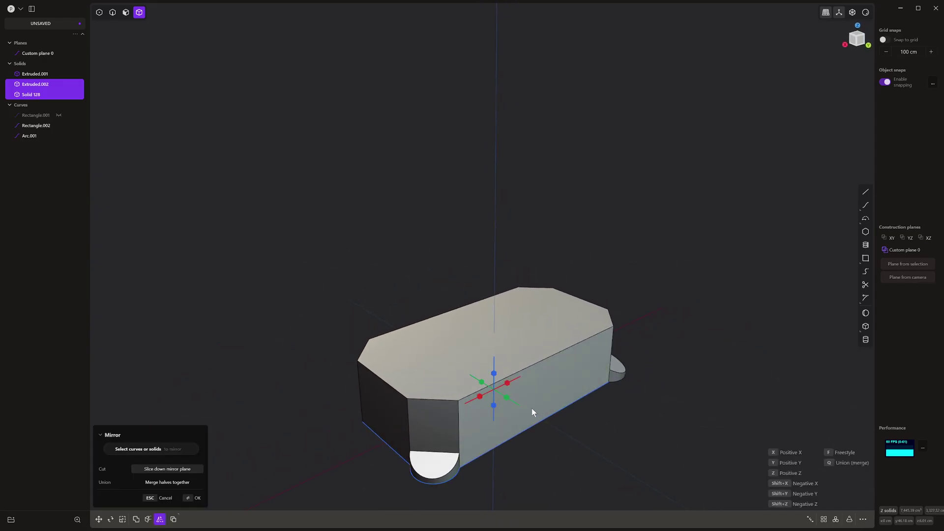
click(507, 402)
middle_drag(507, 402, 606, 371)
key(Return)
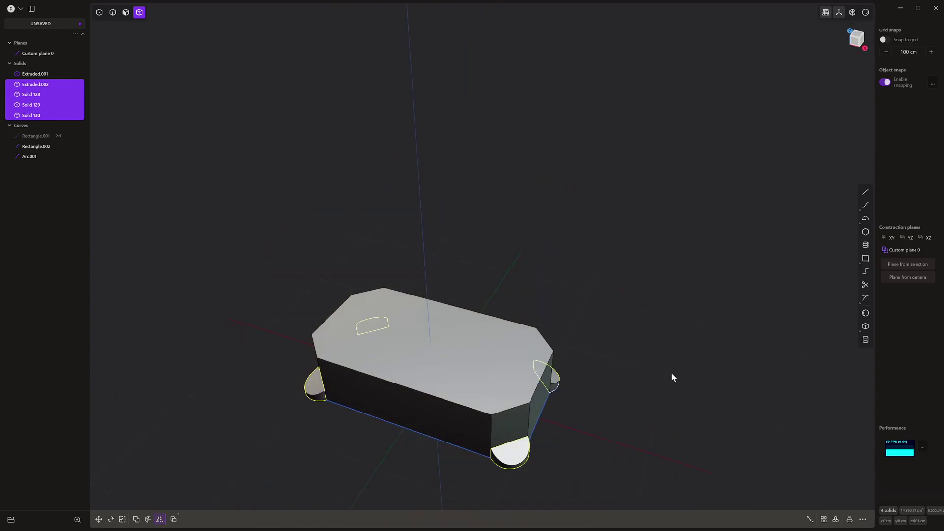
Delete all three construction curves, keeping only the solids.
middle_drag(672, 377, 509, 382)
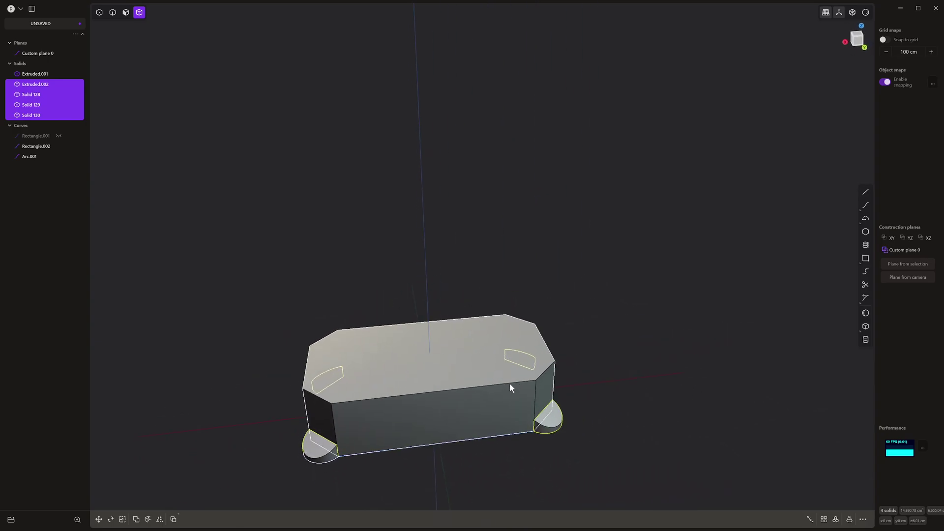
click(31, 124)
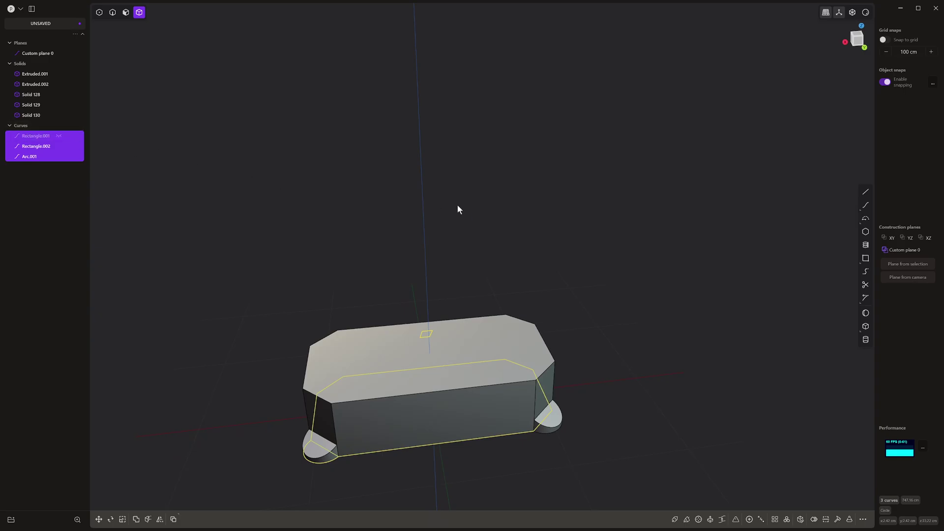
key(Delete)
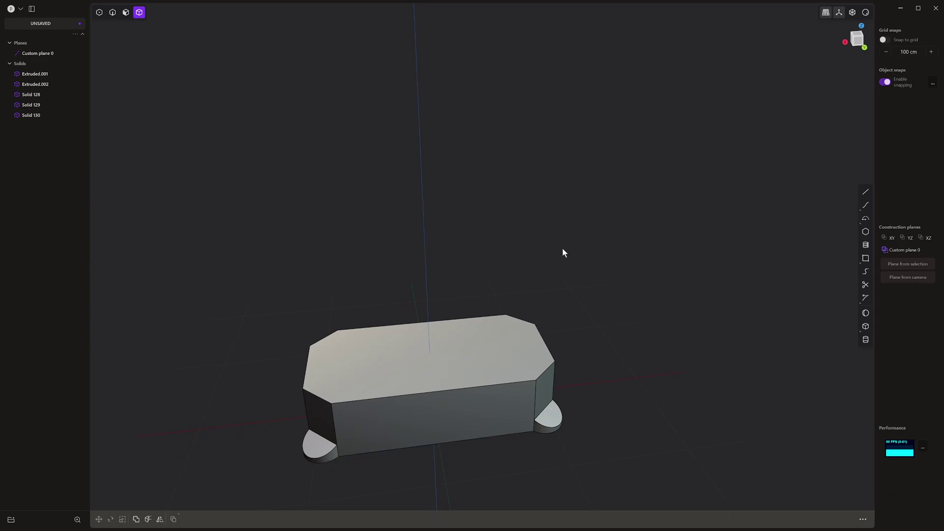
Fillet all eight vertical edges of the main block by about 7 cm with the Conic shape.
middle_drag(553, 265, 553, 338)
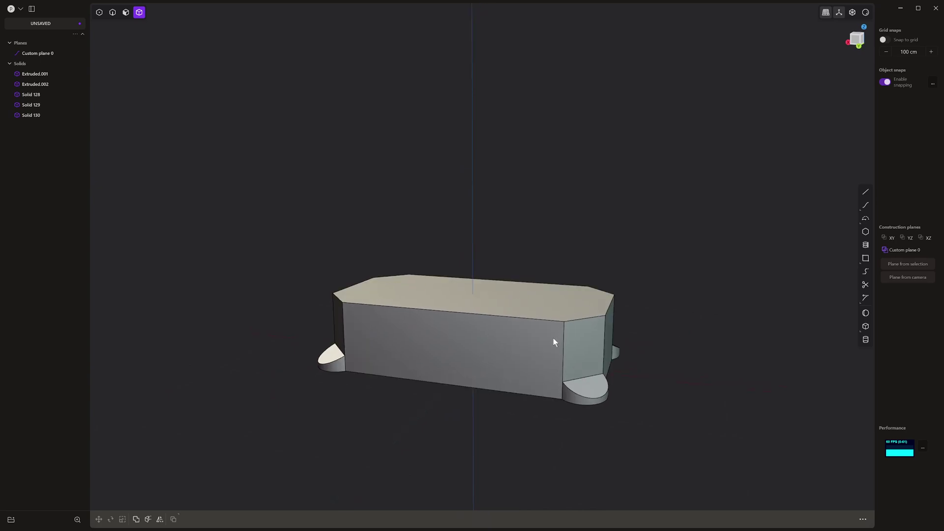
scroll(569, 338, up, 4)
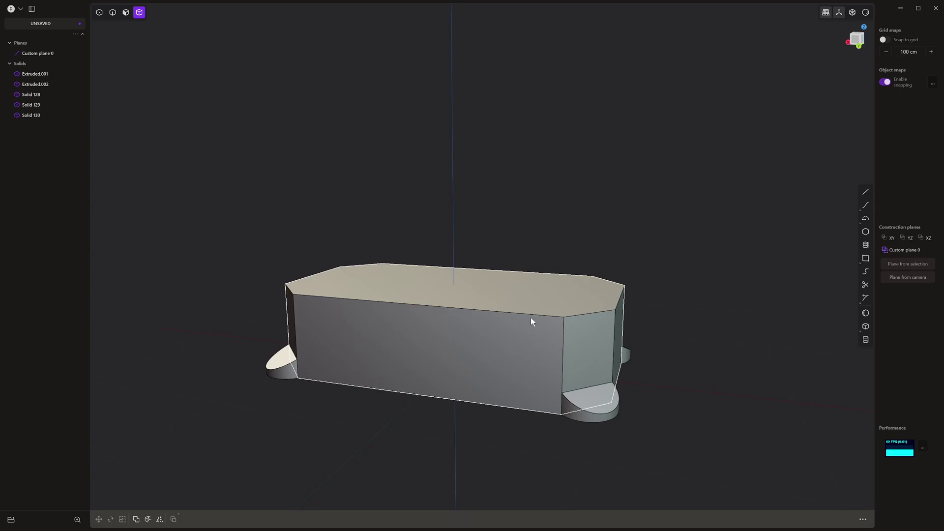
key(2)
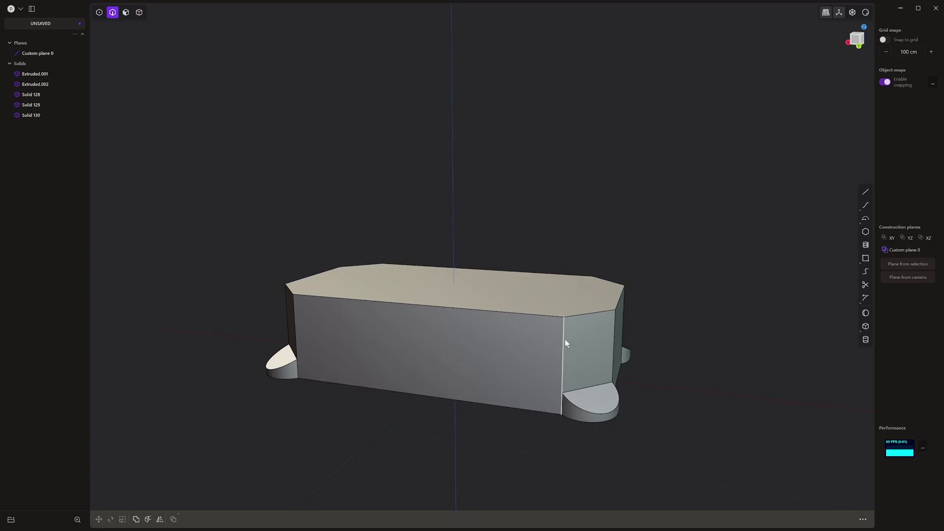
click(565, 347)
key(f)
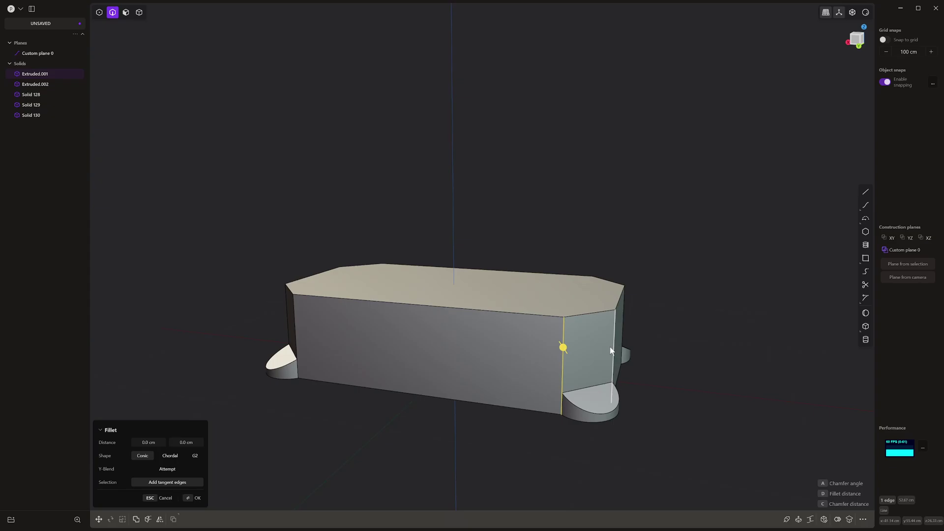
alt+click(565, 329)
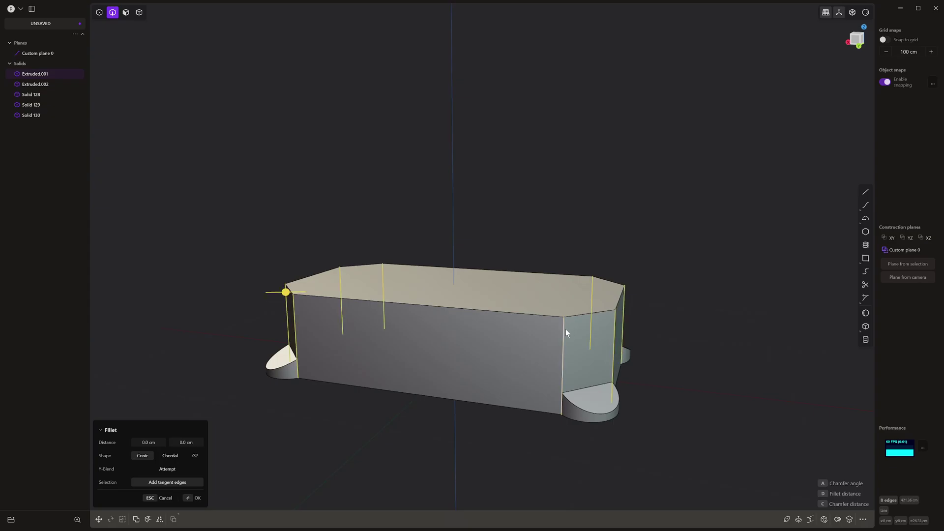
drag(286, 293, 273, 293)
middle_drag(676, 289, 597, 339)
scroll(601, 328, up, 5)
middle_drag(525, 381, 569, 344)
scroll(568, 344, down, 5)
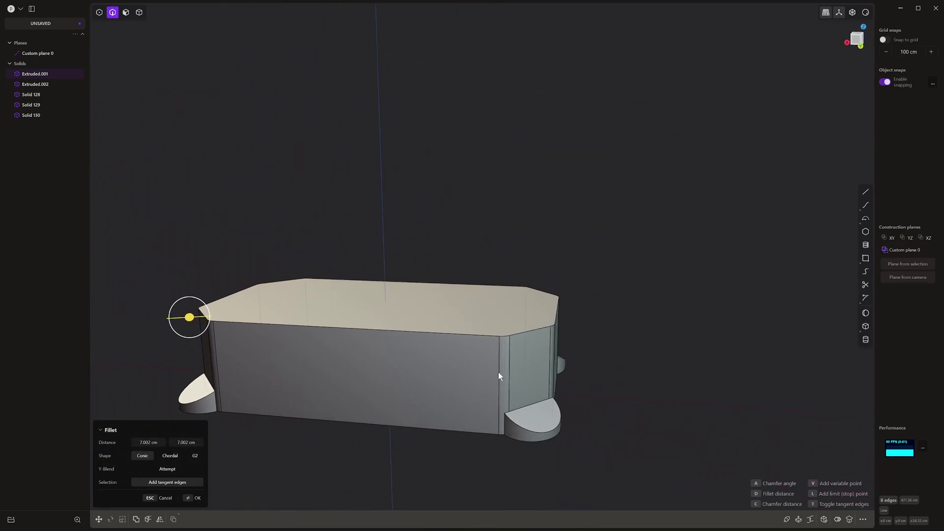
shift+middle_drag(497, 373, 539, 353)
key(Return)
In front view, draw a horizontal line about 246 cm long across the block, just above the corner pieces and extending past both ends.
middle_drag(483, 381, 496, 373)
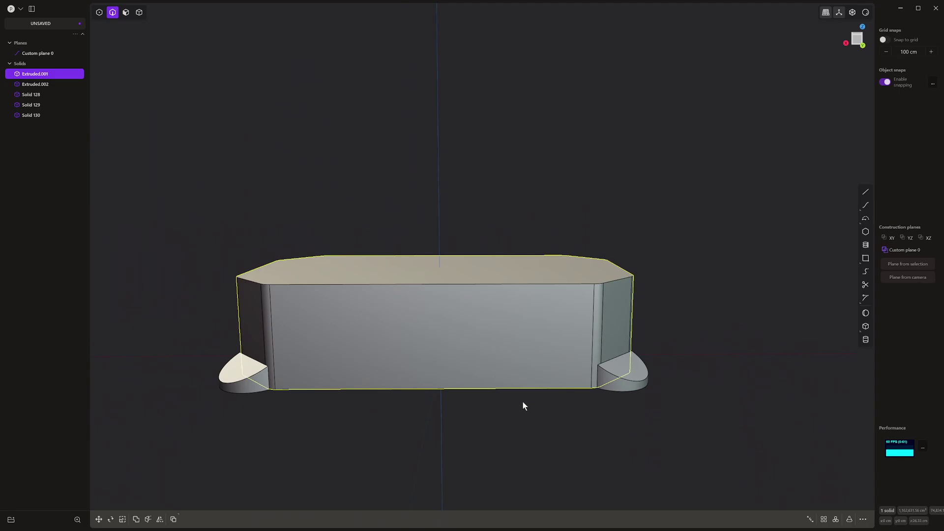
scroll(461, 385, up, 1)
key(KP_1)
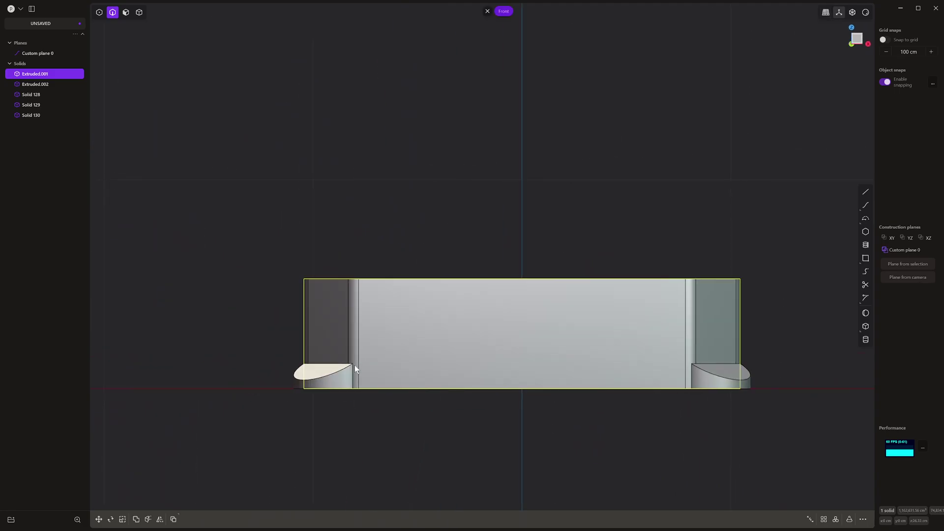
scroll(355, 365, down, 4)
shift+middle_drag(497, 276, 454, 260)
click(688, 227)
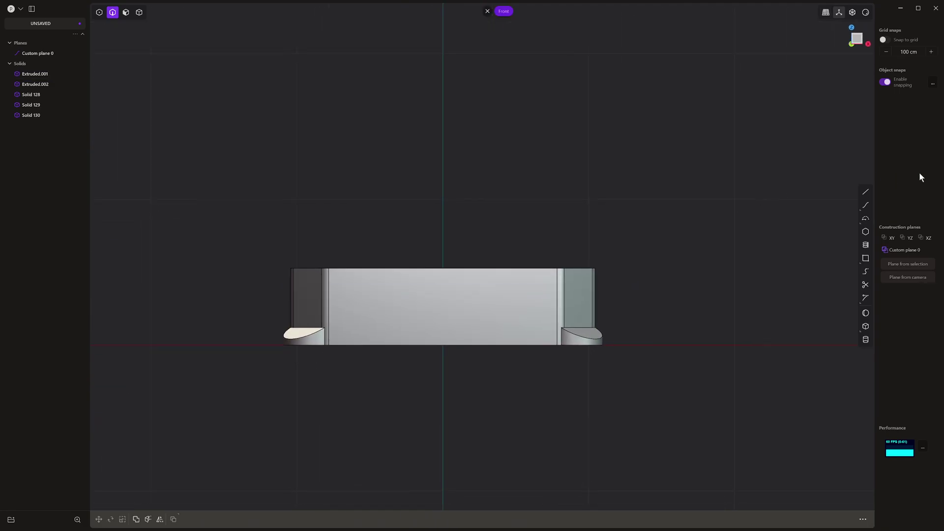
click(866, 191)
scroll(268, 327, up, 2)
click(271, 325)
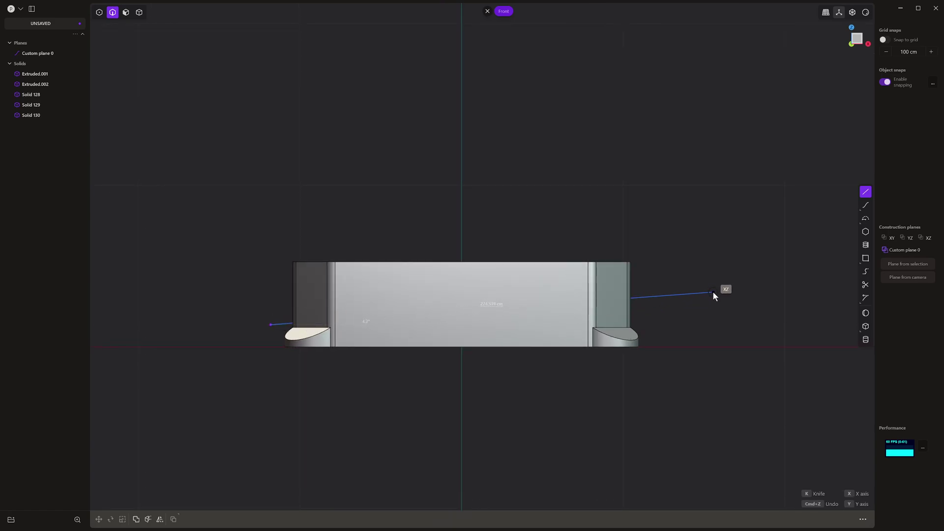
key(x)
click(673, 353)
Cut the main block into upper and lower solids along the horizontal line, and delete the line.
key(c)
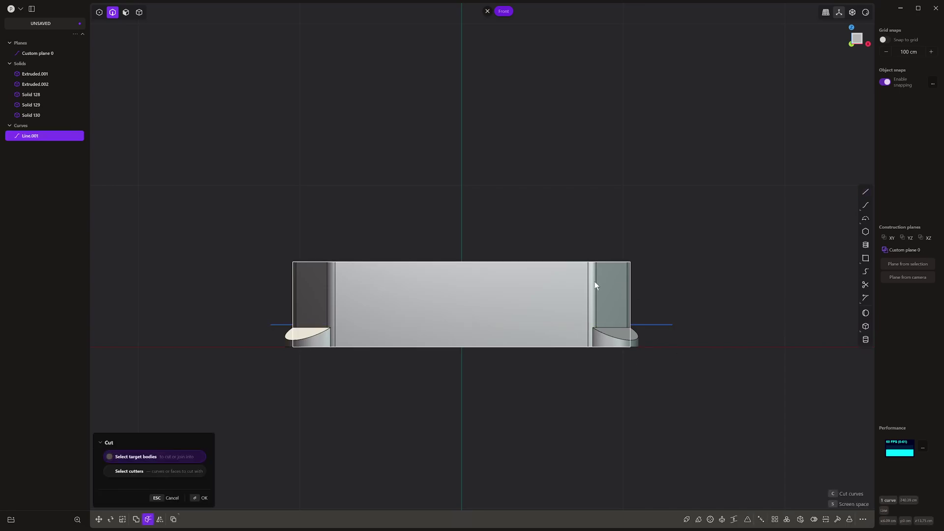
click(517, 275)
key(Return)
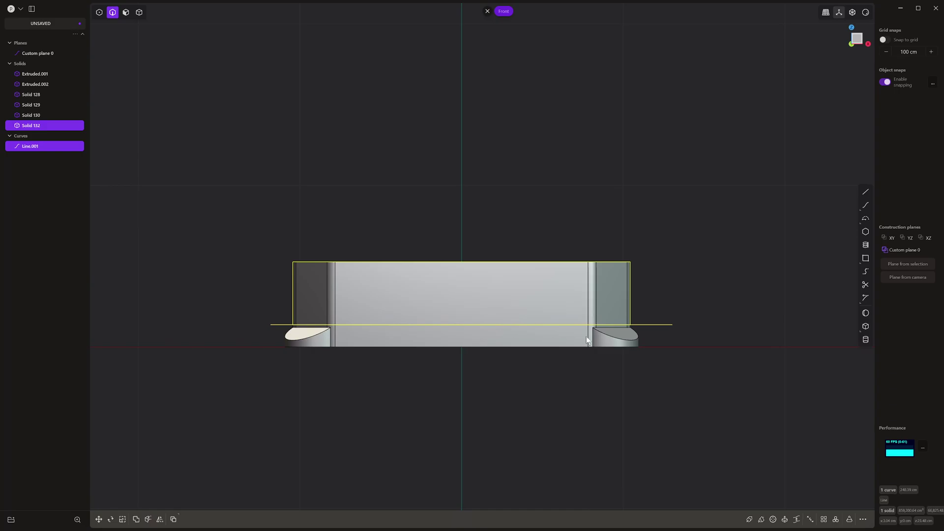
click(648, 324)
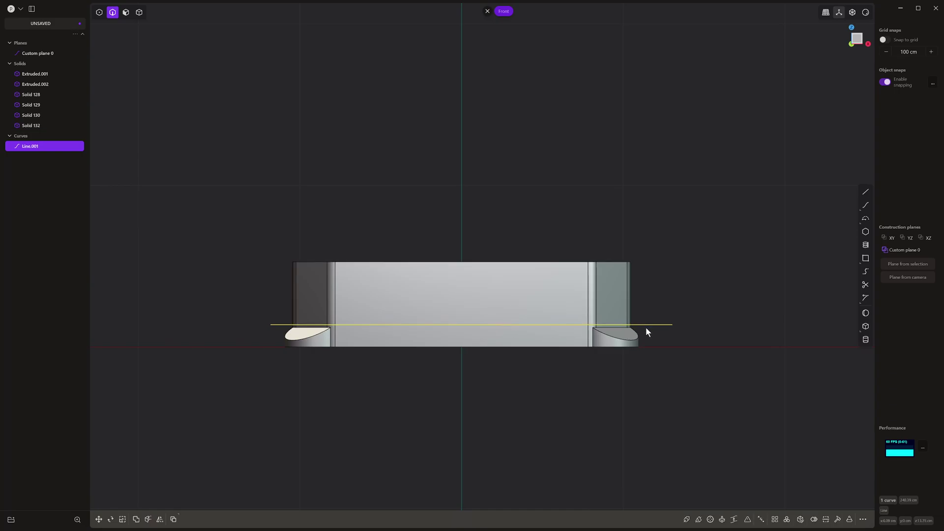
key(Delete)
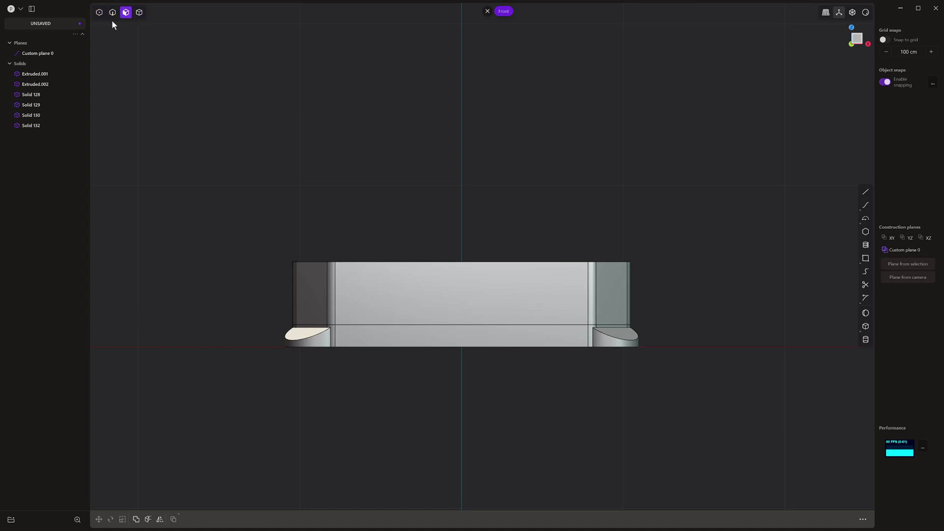
Fillet the edges along the horizontal split on both the upper block and the lower base.
key(2)
drag(270, 309, 668, 326)
key(f)
drag(330, 325, 338, 332)
key(Return)
scroll(395, 325, down, 4)
click(559, 274)
mouse_move(559, 273)
middle_down()
mouse_move(584, 315)
mouse_move(575, 273)
mouse_move(566, 276)
middle_up()
scroll(584, 315, down, 1)
scroll(337, 432, up, 6)
shift+middle_drag(338, 432, 348, 402)
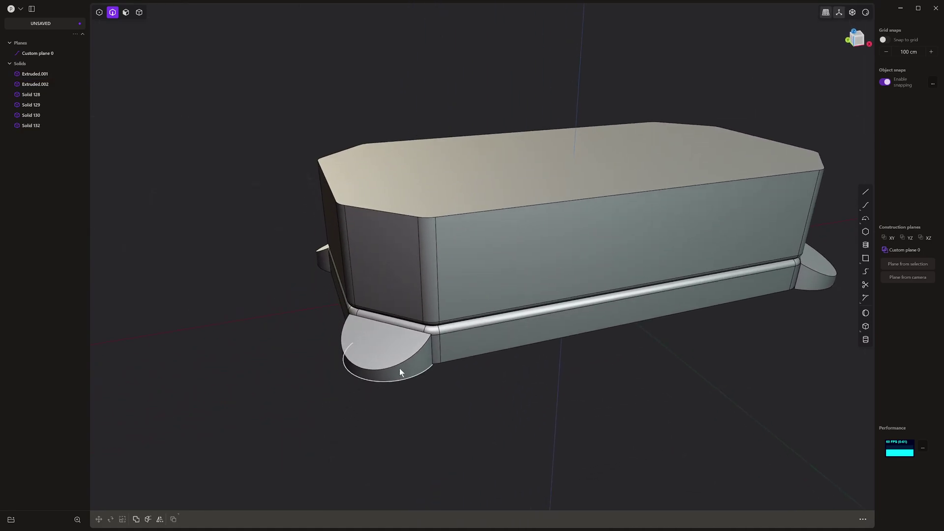
click(399, 372)
middle_drag(471, 376, 373, 351)
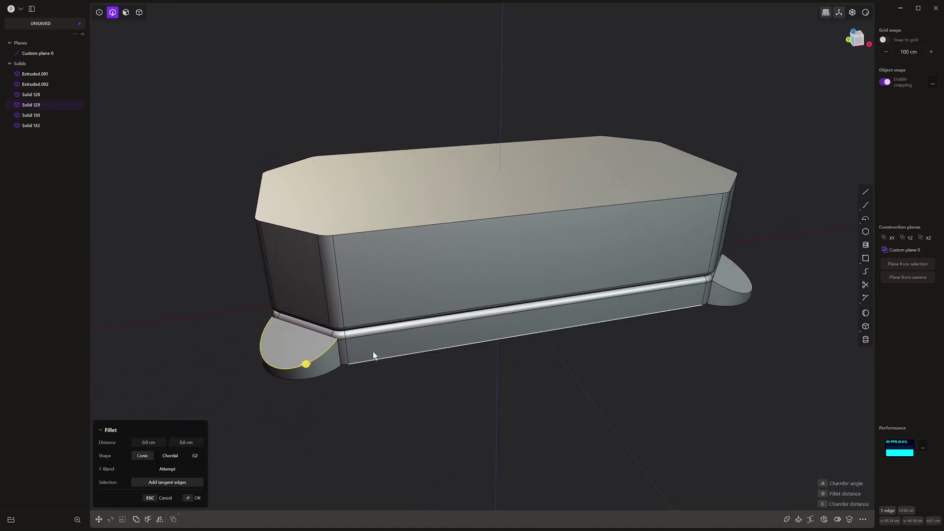
key(3)
key(4)
Union the four half-round corner pieces with the lower base slab into one solid.
click(324, 359)
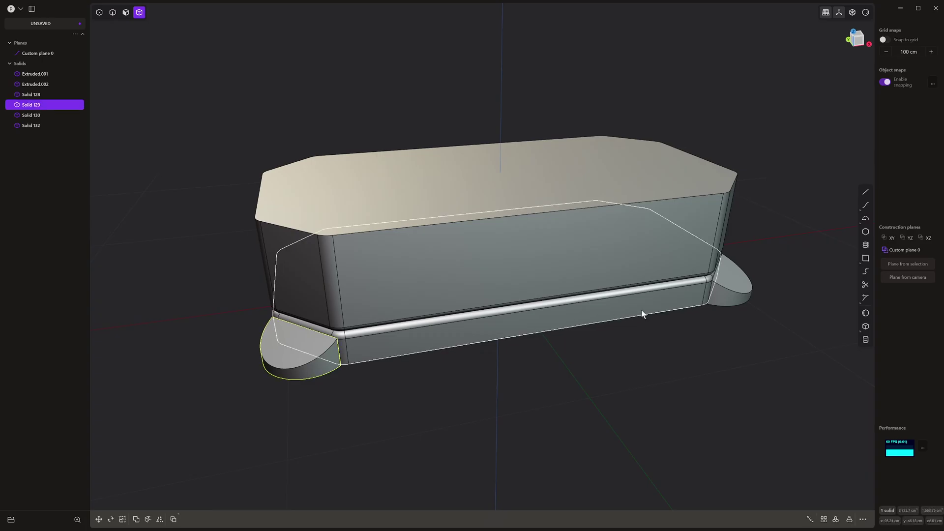
shift+click(695, 292)
shift+click(730, 285)
middle_drag(416, 367, 484, 235)
shift+drag(430, 137, 717, 458)
key(Caps_Lock)
middle_drag(716, 458, 563, 382)
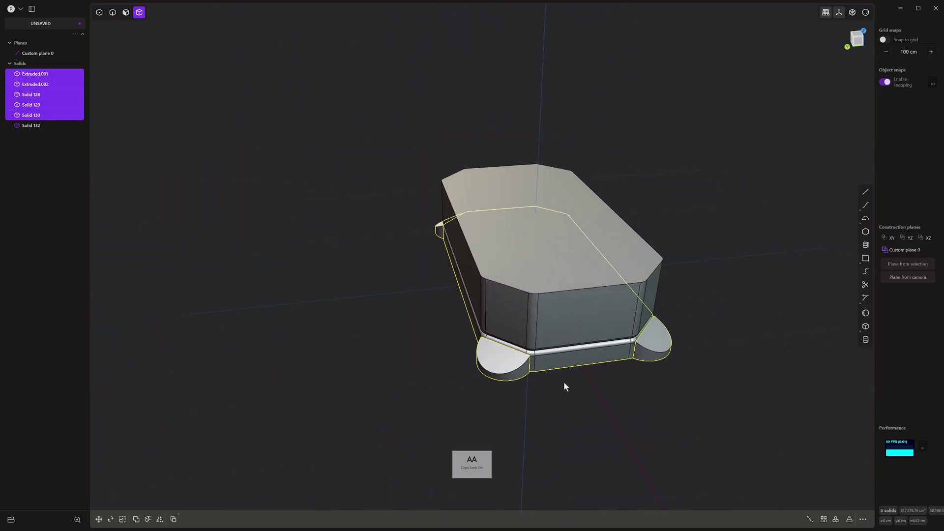
key(q)
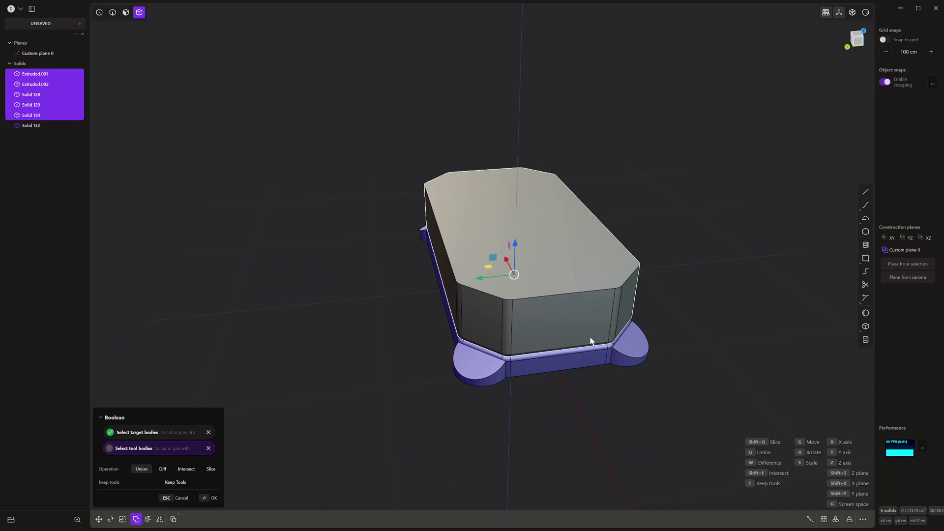
key(Return)
scroll(552, 390, up, 6)
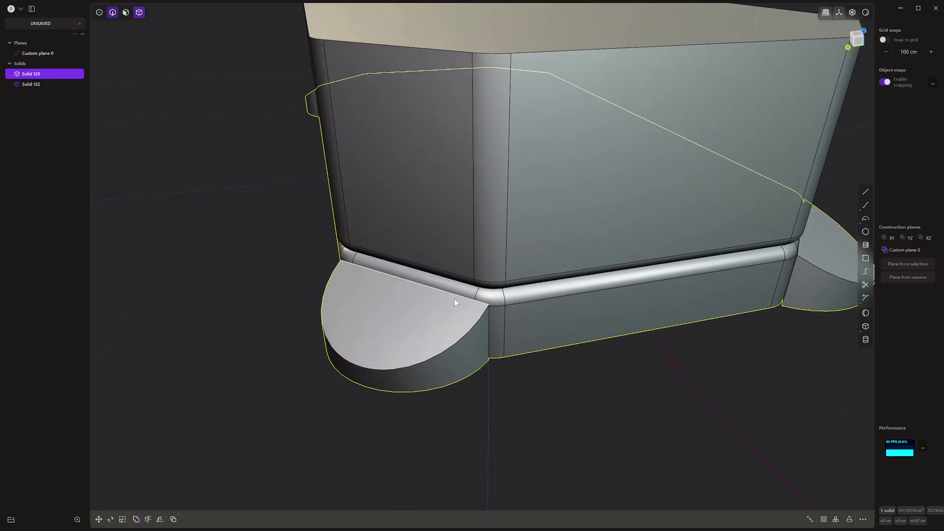
key(2)
click(454, 297)
key(b)
drag(453, 297, 449, 297)
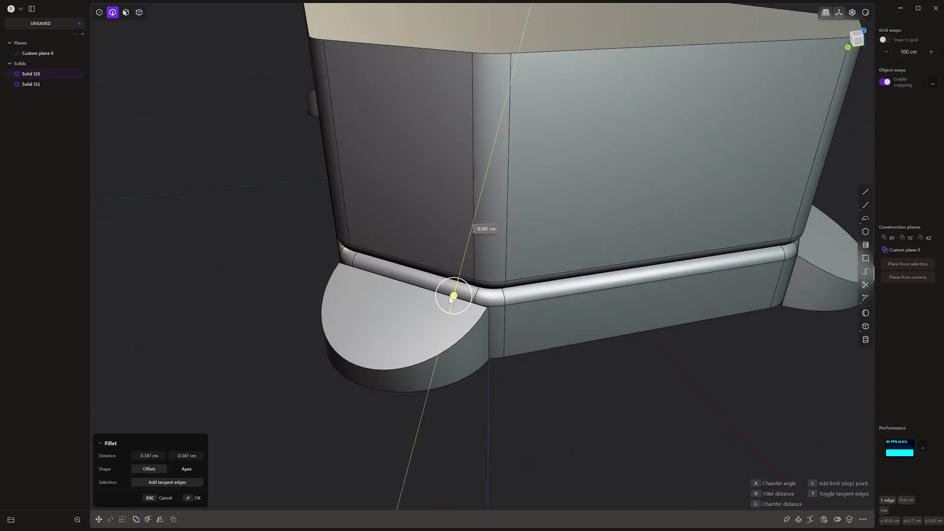
key(Escape)
Chamfer the curved top edge of one half-round corner piece by about 2.6 cm.
middle_drag(474, 323, 435, 311)
click(449, 340)
key(b)
drag(449, 340, 449, 344)
scroll(513, 377, down, 4)
shift+middle_drag(513, 377, 388, 372)
scroll(491, 380, down, 3)
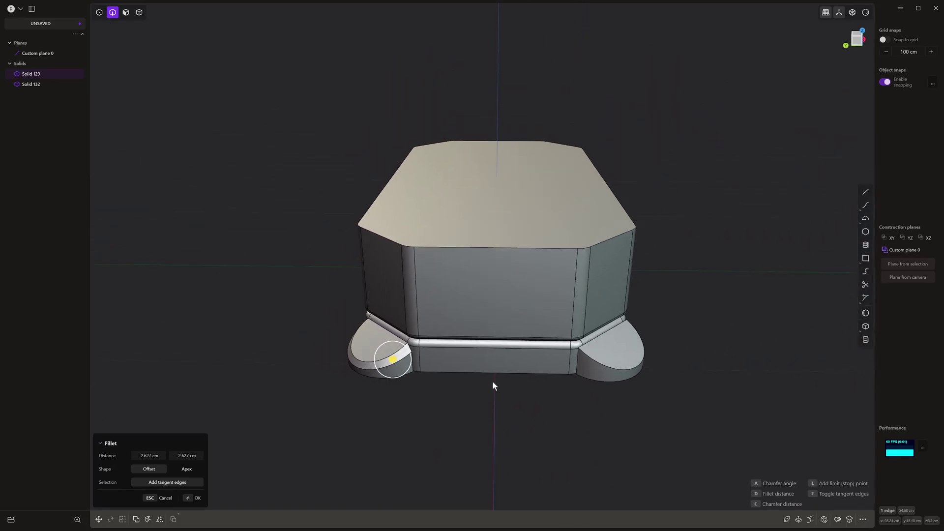
scroll(492, 381, down, 2)
key(Return)
Mirror the base along the Y axis so the corner piece opposite carries the same chamfer.
key(alt+x)
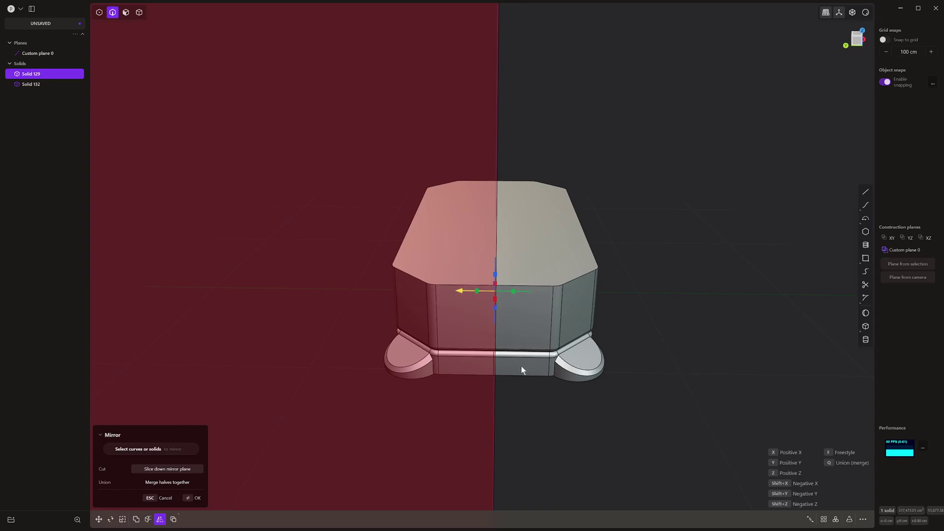
middle_drag(521, 369, 411, 403)
right_click(446, 387)
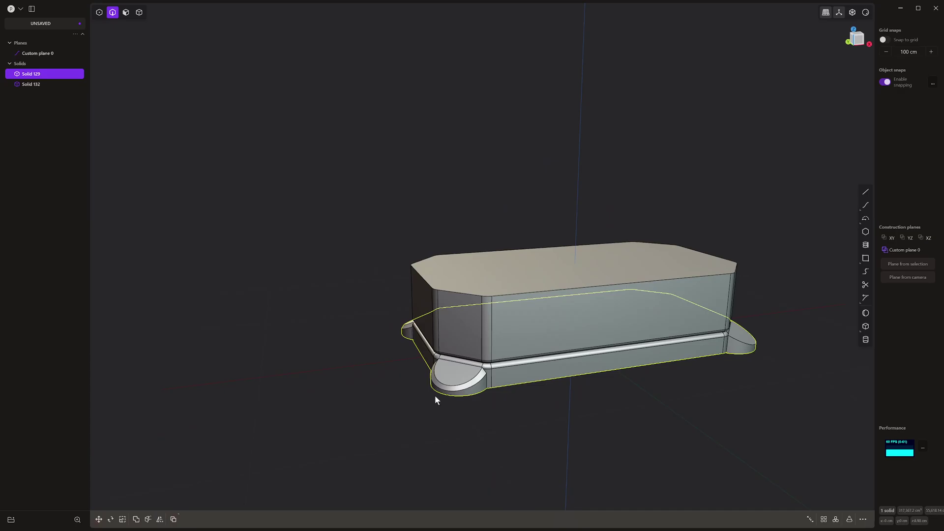
Mirror the base along the X axis so the corner pieces at the other end are chamfered too.
key(alt+x)
scroll(434, 398, up, 5)
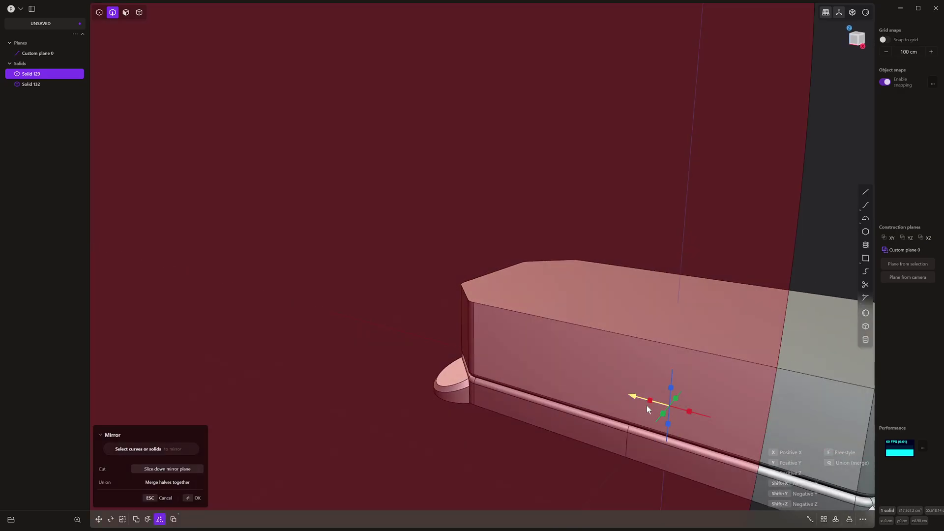
scroll(647, 405, down, 5)
middle_drag(576, 430, 449, 382)
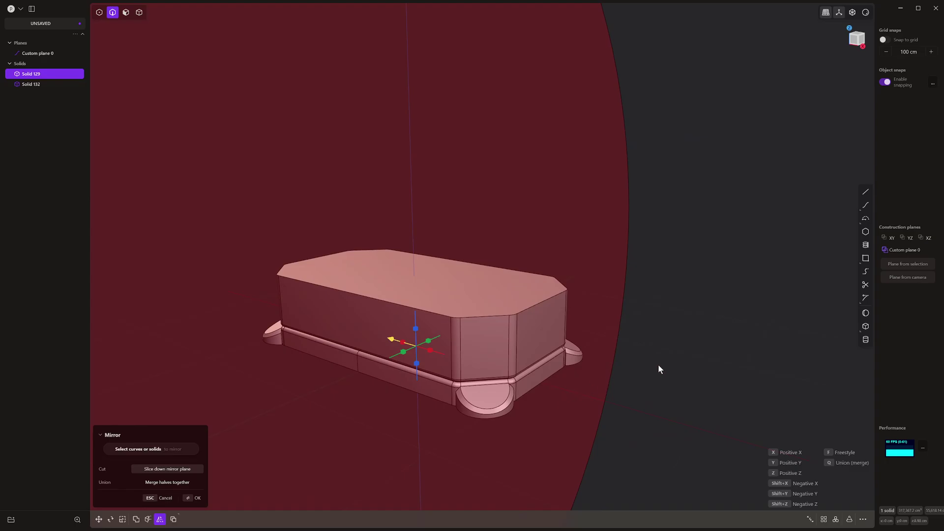
key(Return)
click(473, 412)
key(f)
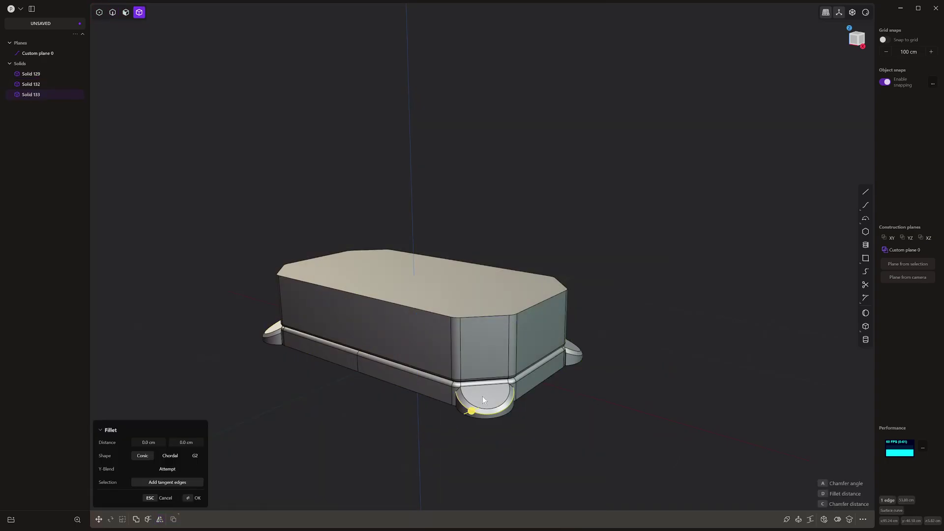
key(Escape)
Union the two mirrored halves of the base into a single solid.
click(468, 398)
shift+click(350, 359)
middle_drag(470, 418, 486, 415)
middle_drag(414, 429, 426, 429)
scroll(427, 429, up, 1)
key(q)
key(q)
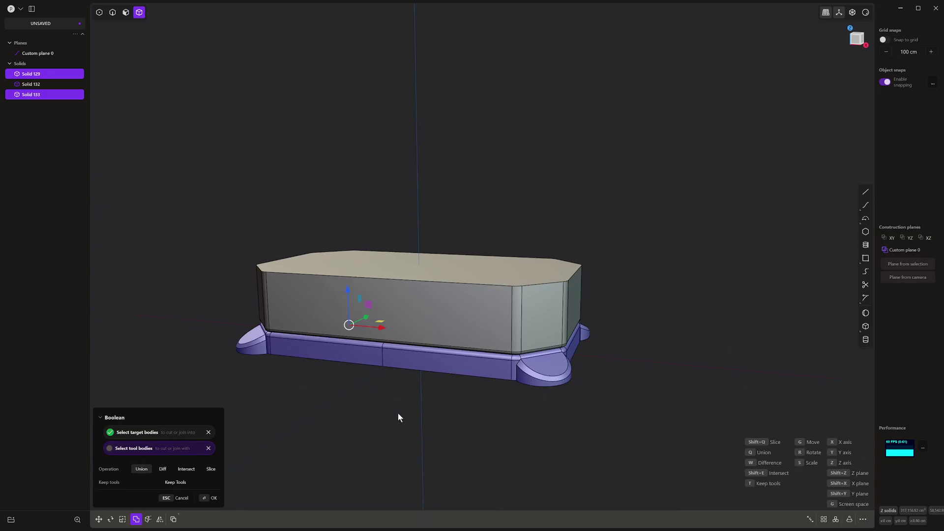
key(Return)
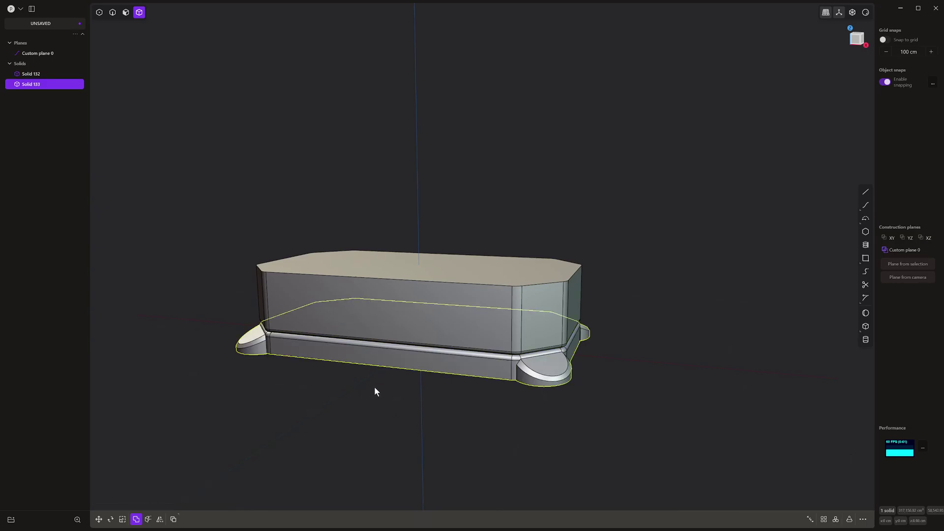
middle_drag(375, 392, 434, 358)
key(Escape)
scroll(489, 394, up, 5)
scroll(519, 419, down, 3)
click(418, 358)
key(e)
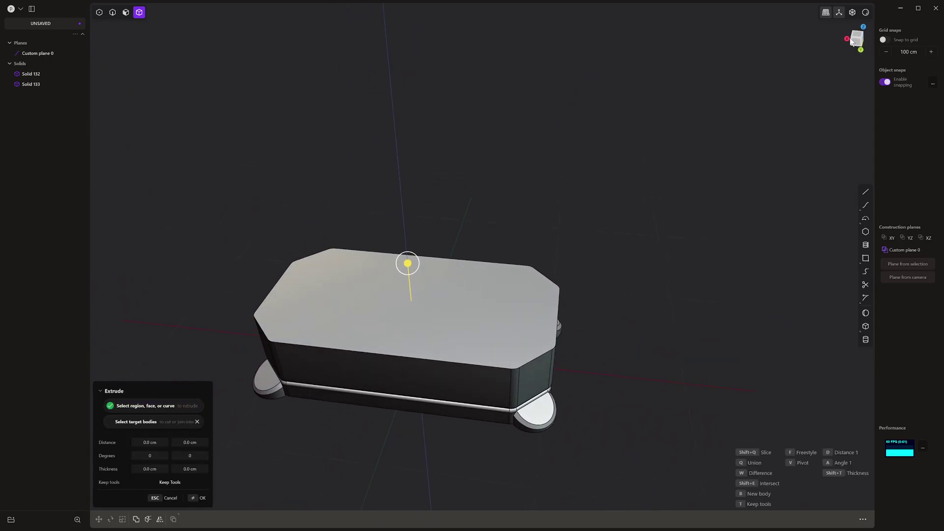
Try the red, black and striped matcaps on the model and apply the grey metallic one.
click(866, 13)
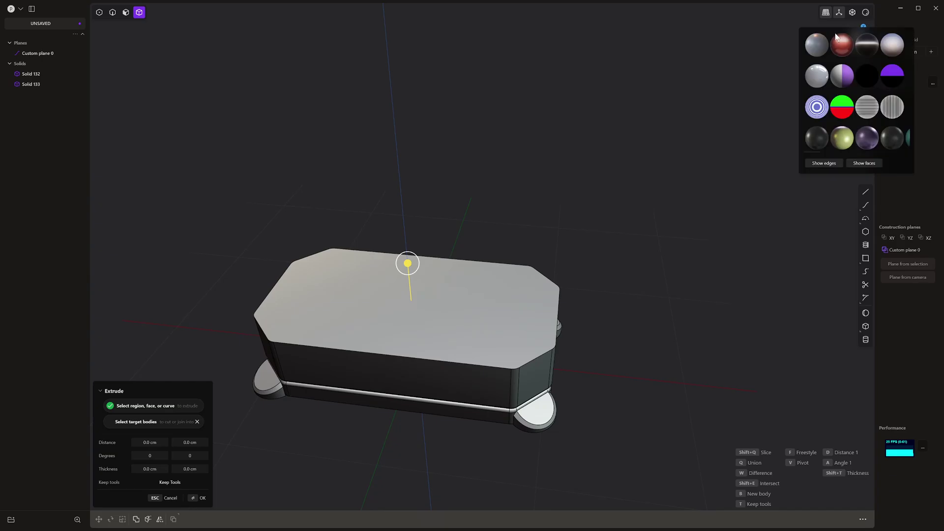
click(824, 44)
middle_drag(506, 294, 497, 335)
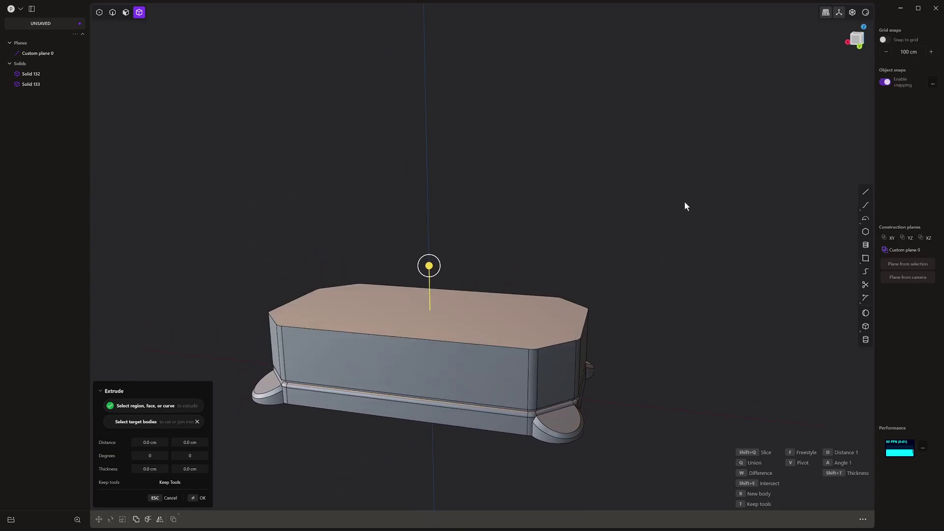
click(867, 14)
click(834, 45)
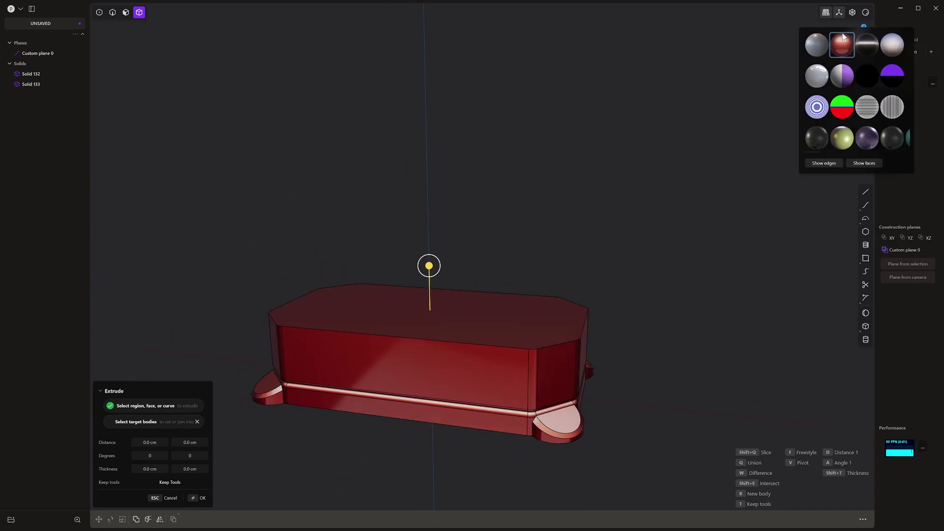
click(866, 45)
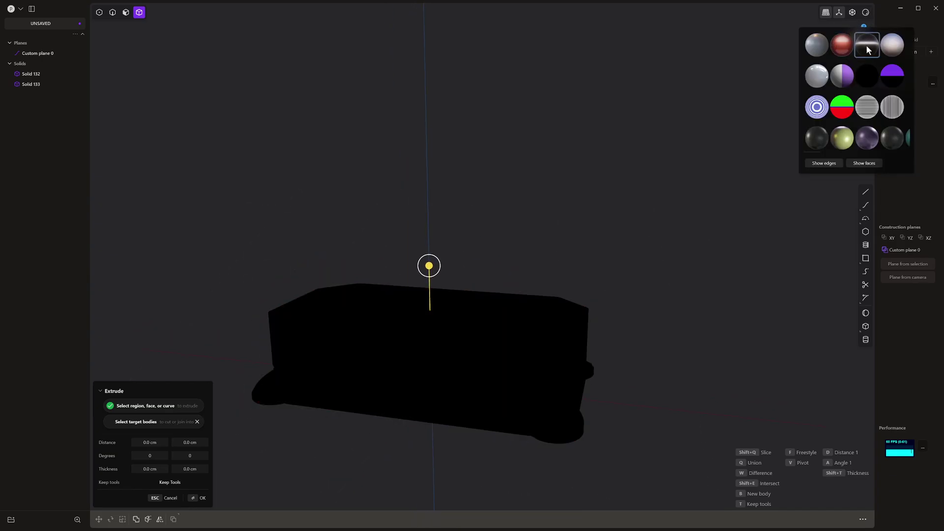
click(868, 108)
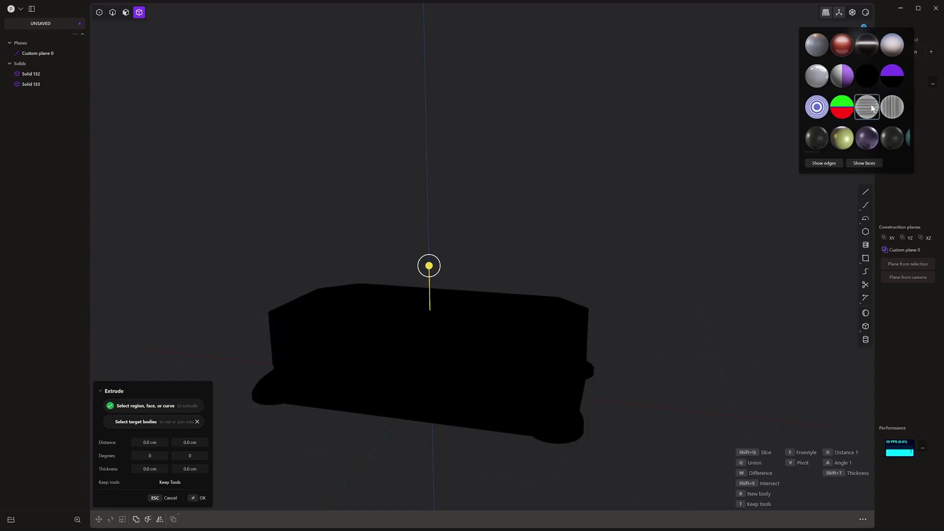
click(817, 44)
middle_drag(544, 169, 555, 194)
scroll(555, 194, down, 2)
shift+middle_drag(512, 228, 467, 318)
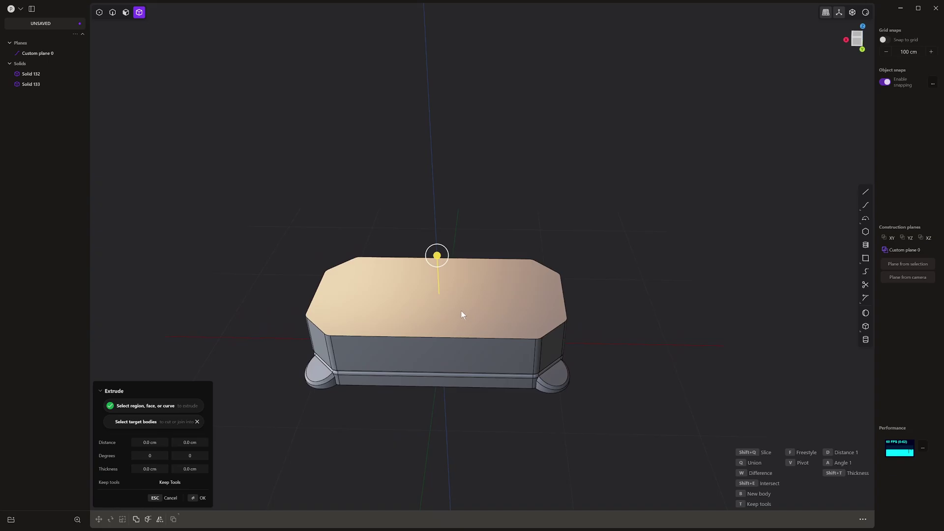
key(Escape)
key(e)
click(460, 295)
key(Escape)
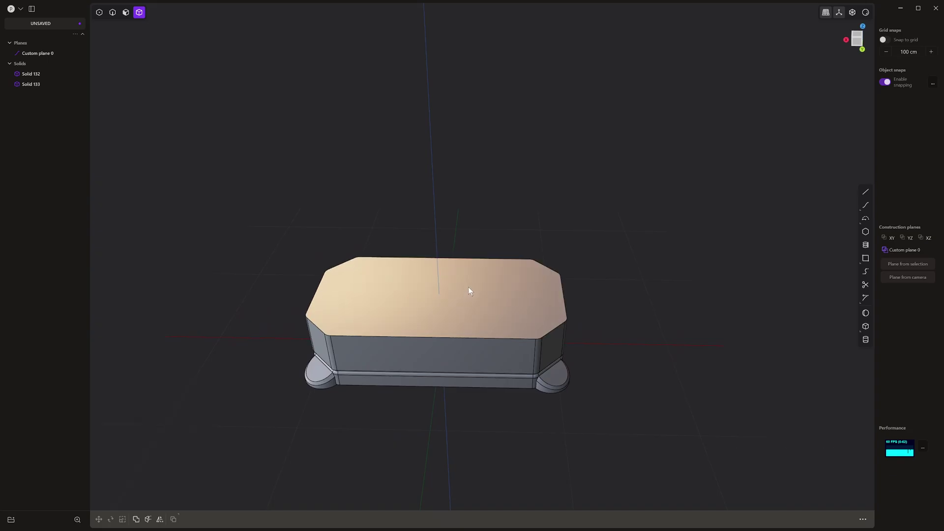
Extrude the upper block's top face upward by about 27.8 cm.
click(465, 292)
key(3)
click(446, 292)
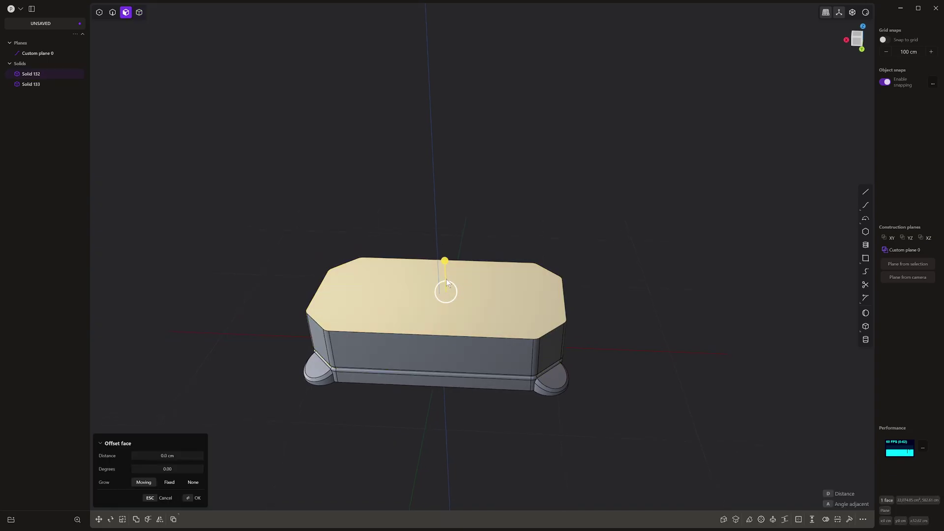
key(e)
drag(445, 254, 444, 245)
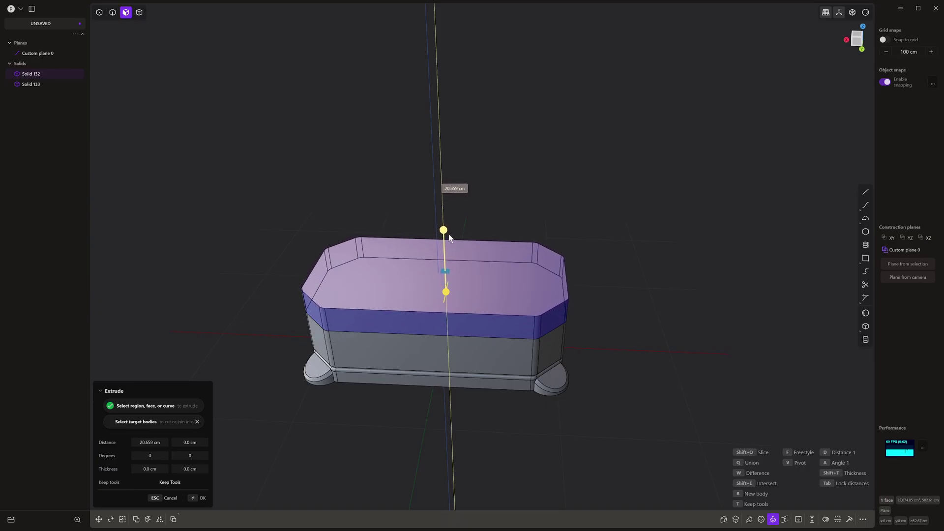
click(450, 224)
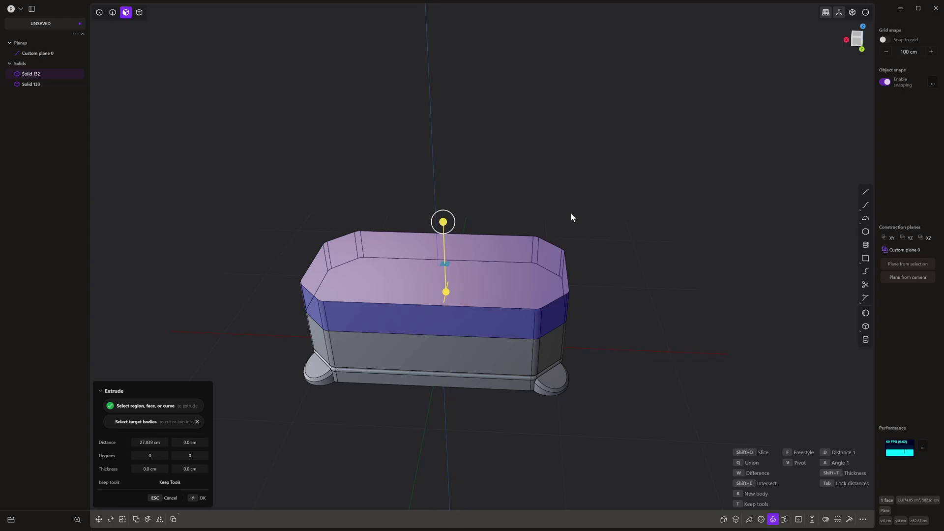
key(Return)
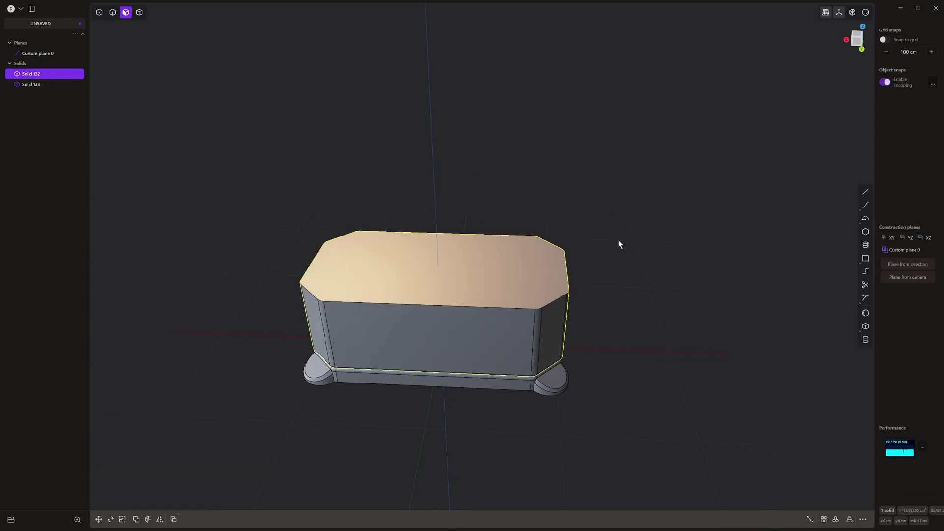
Try raising the upper block's top face with Offset Face.
key(o)
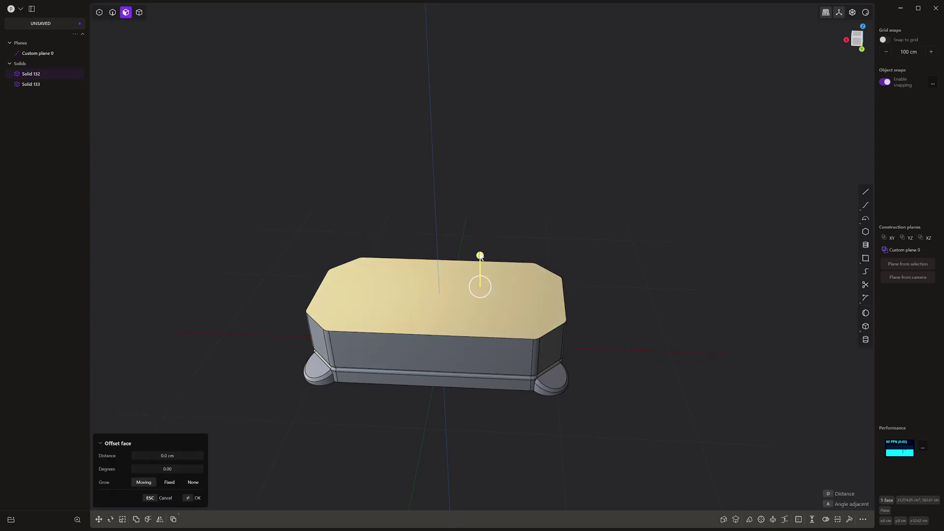
click(481, 255)
click(481, 230)
key(Return)
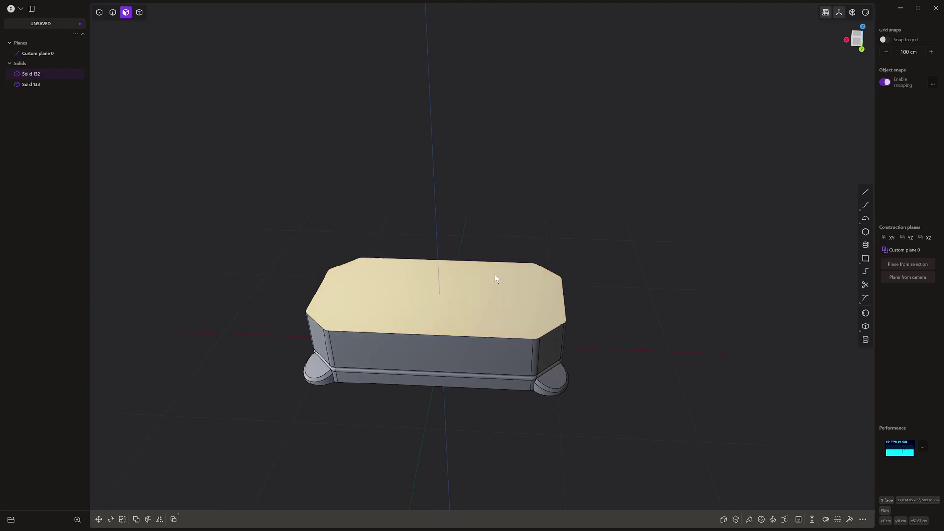
Extrude the upper block's top face upward by about 35.6 cm as a new body.
key(e)
click(480, 247)
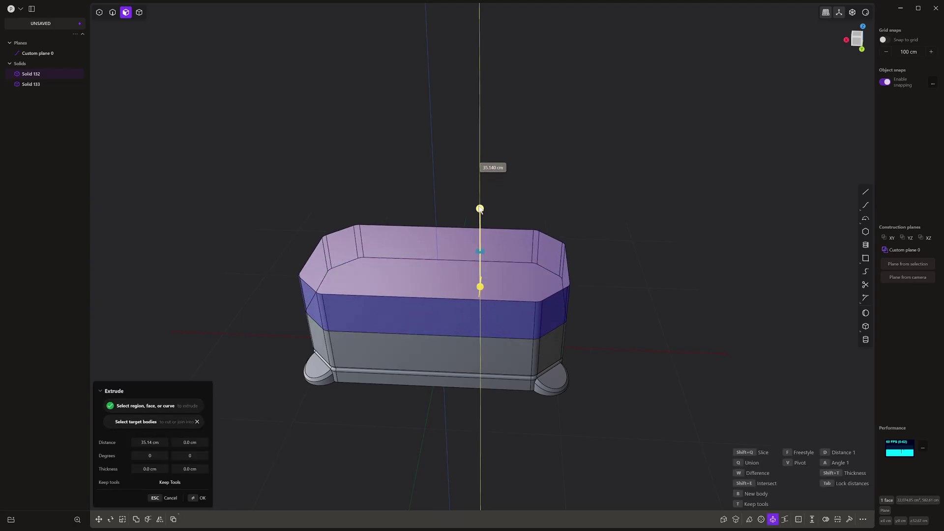
click(482, 186)
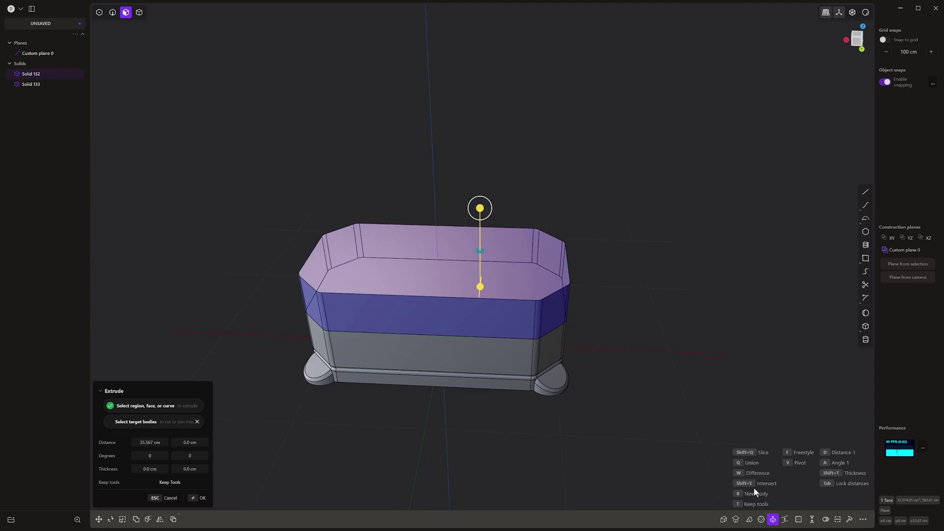
key(b)
right_click(681, 286)
middle_drag(557, 303, 496, 265)
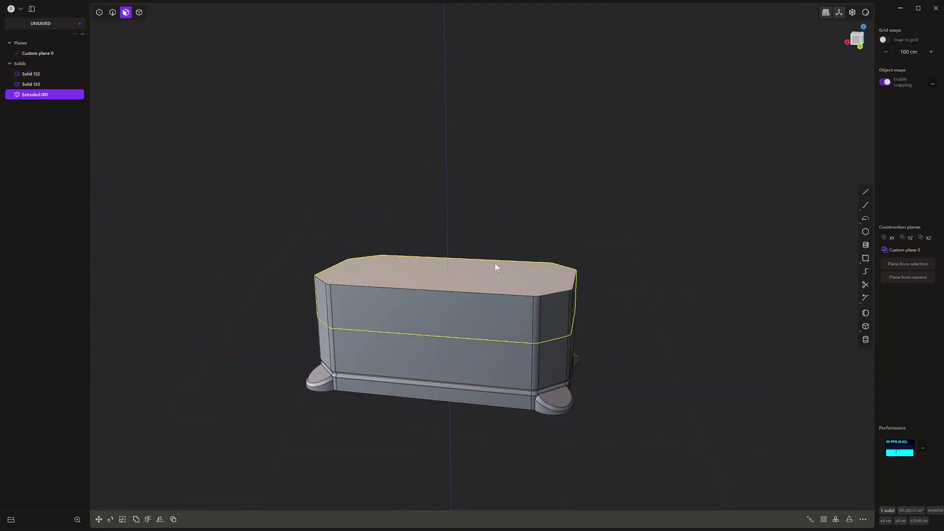
Offset the new body's top face downward by about 25.3 cm and taper its adjacent sides inward.
click(469, 272)
drag(468, 245, 470, 277)
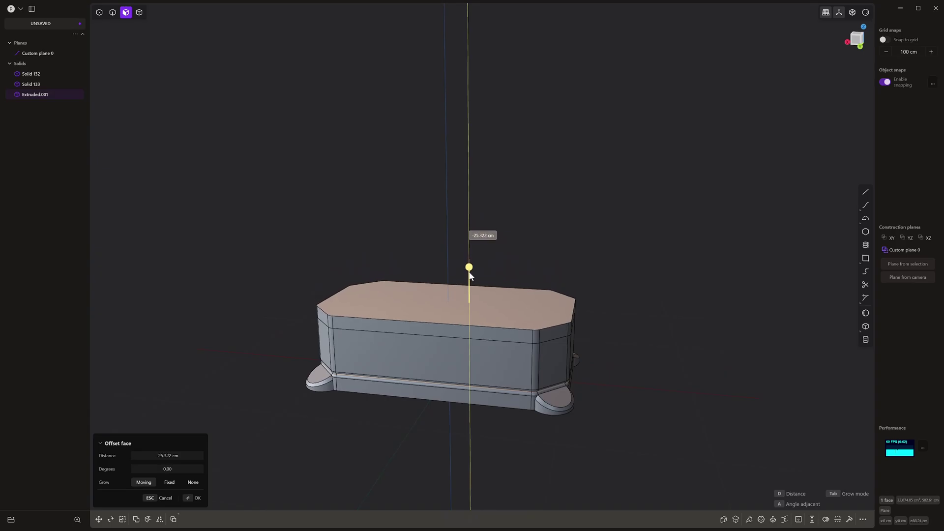
right_click(469, 274)
middle_drag(467, 279, 473, 282)
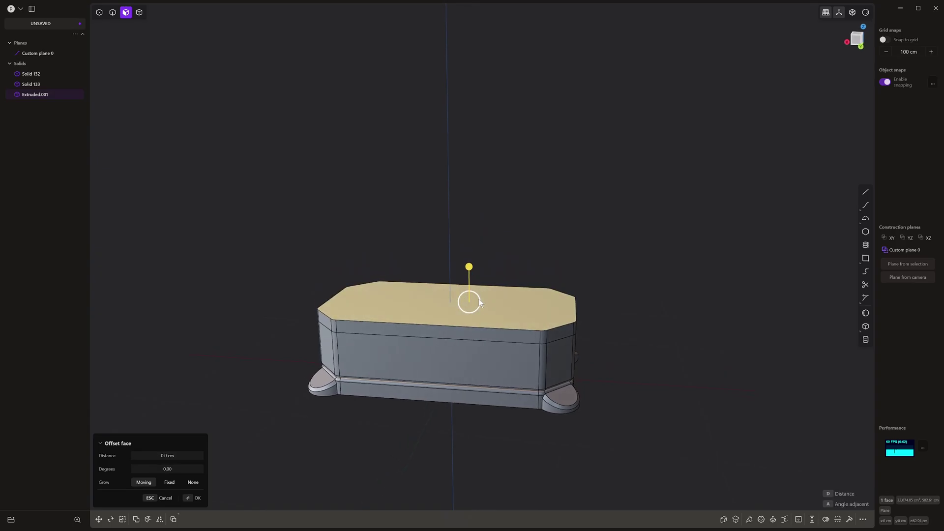
drag(480, 301, 473, 300)
right_click(473, 301)
Duplicate the tapered body's top face in place as a sheet and thicken it upward into a thin slab.
middle_drag(472, 316, 438, 357)
scroll(475, 333, up, 4)
middle_drag(365, 329, 437, 313)
key(shift+d)
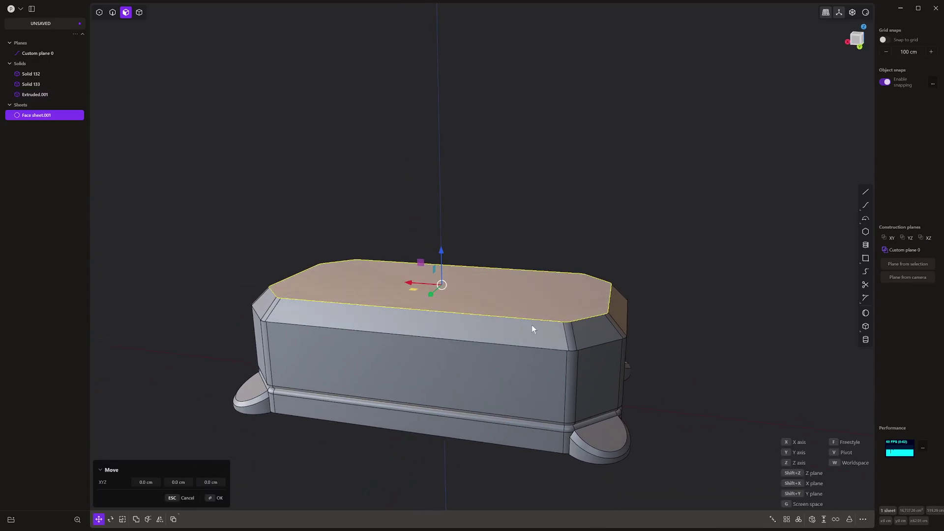
middle_drag(532, 325, 663, 364)
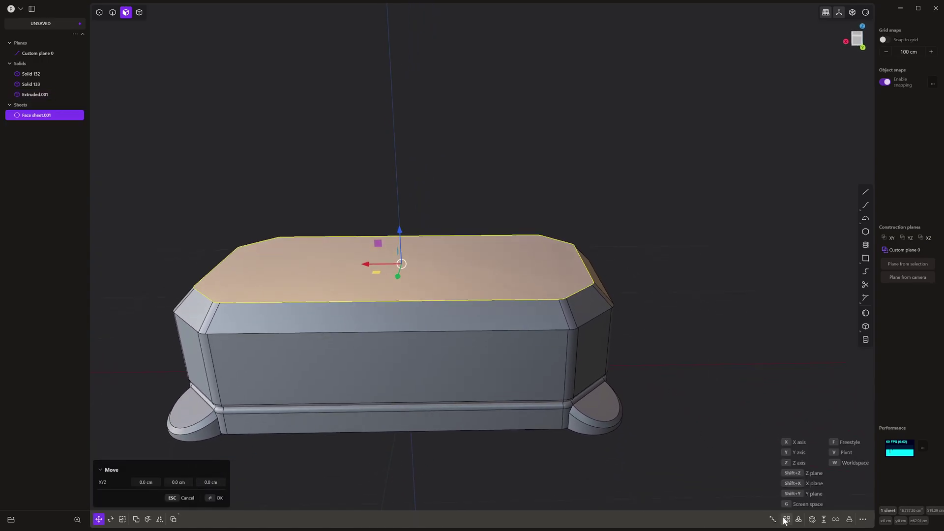
click(824, 519)
drag(429, 258, 428, 250)
key(Return)
Chamfer the outer top edge loop of the thin slab.
key(2)
click(349, 292)
key(f)
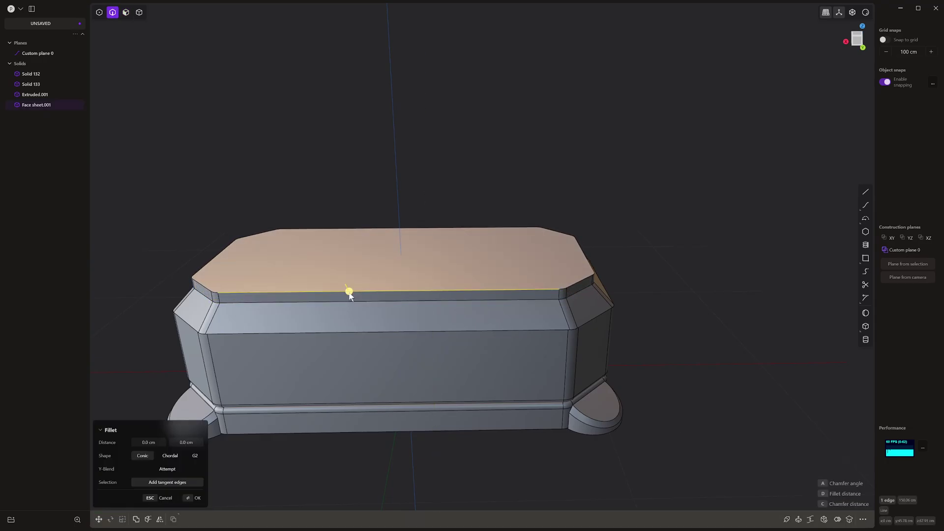
scroll(177, 287, up, 3)
middle_drag(321, 314, 442, 312)
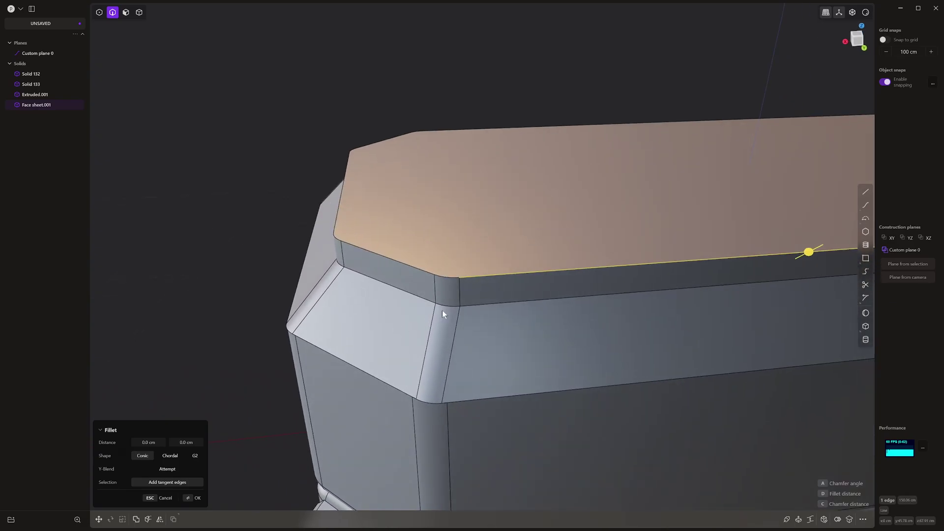
drag(696, 256, 689, 277)
key(Return)
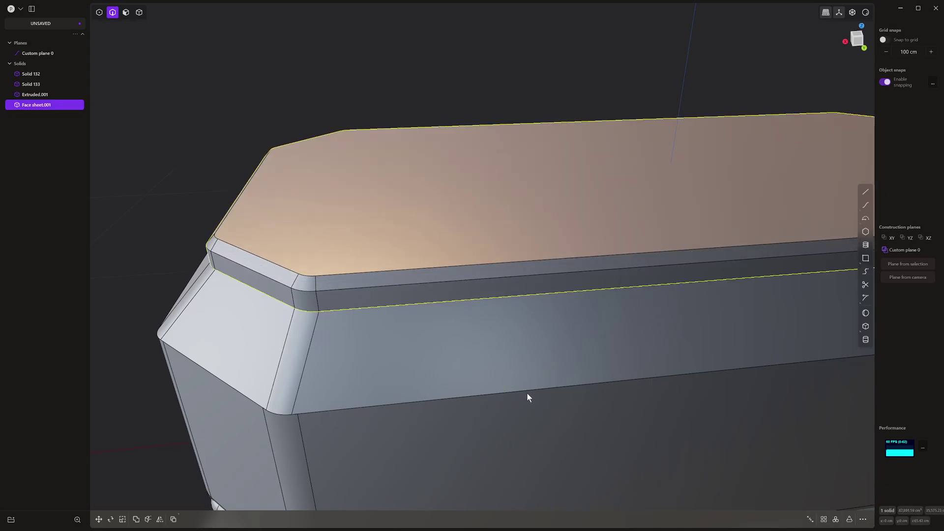
Fillet the lower outer edge loop of the tapered lid body by about 0.9 cm.
click(534, 390)
key(f)
drag(533, 391, 523, 397)
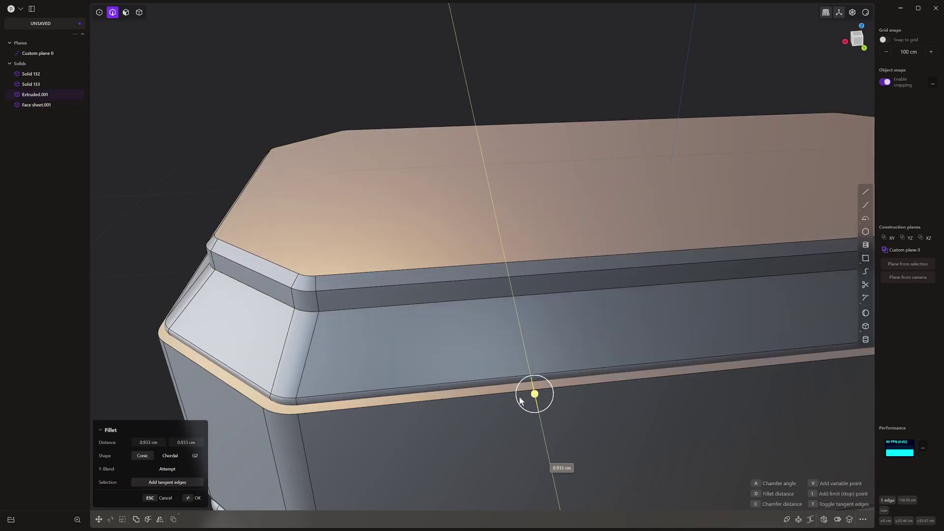
key(Return)
Fillet the upper outer edge loop of the main body directly below the lid.
scroll(482, 413, down, 3)
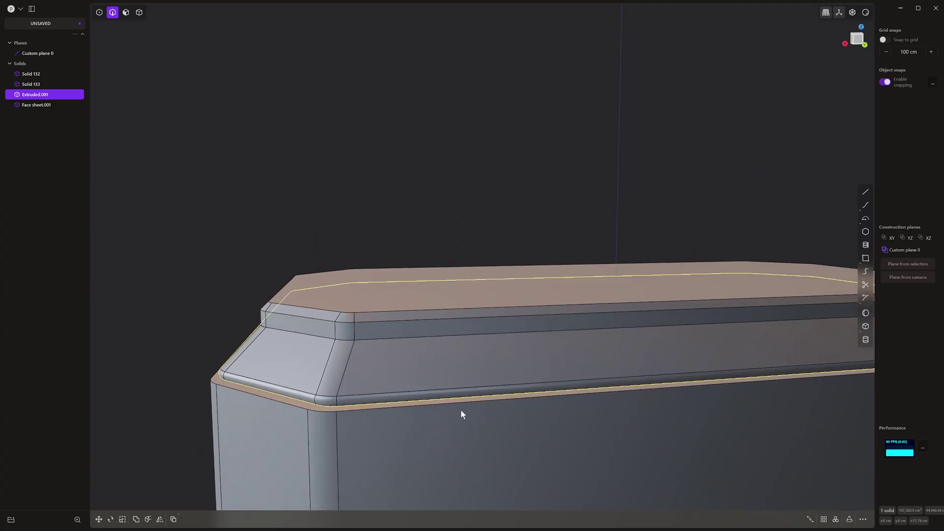
click(468, 404)
key(f)
mouse_move(466, 402)
mouse_down()
mouse_move(466, 411)
mouse_move(474, 398)
mouse_up()
key(Return)
In the Right view, start a polyline with a horizontal segment about 6 cm long just above the lid's outer top edge.
scroll(491, 432, down, 6)
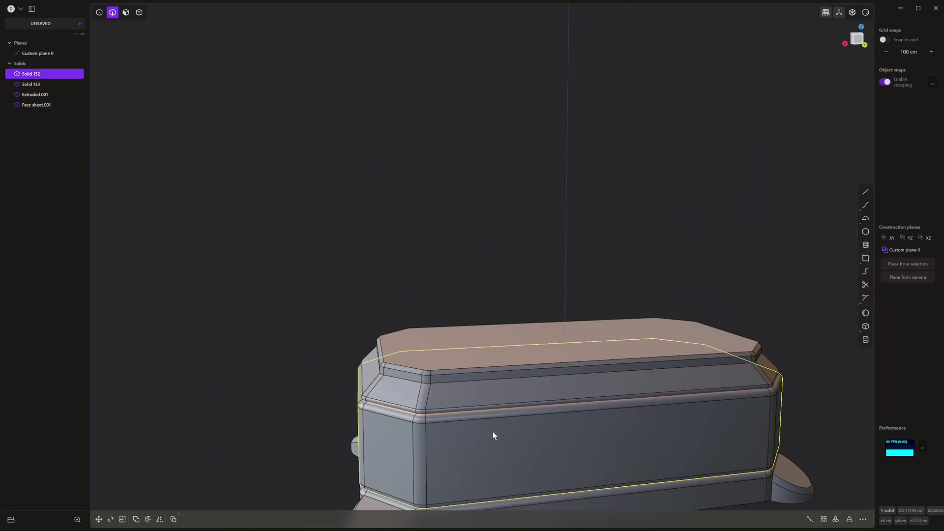
middle_drag(651, 329, 421, 403)
scroll(388, 344, up, 8)
middle_drag(413, 368, 489, 342)
key(KP_3)
scroll(572, 353, up, 3)
scroll(573, 355, up, 2)
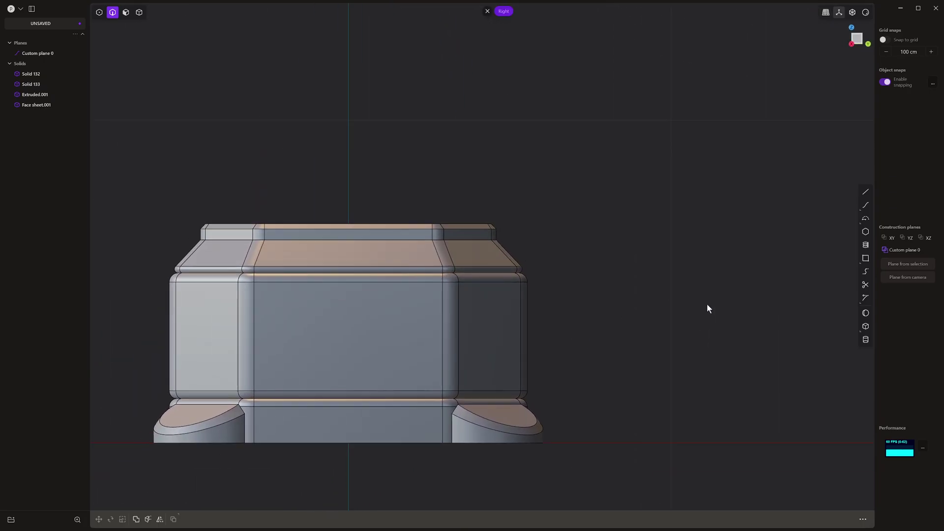
click(865, 192)
scroll(470, 214, up, 4)
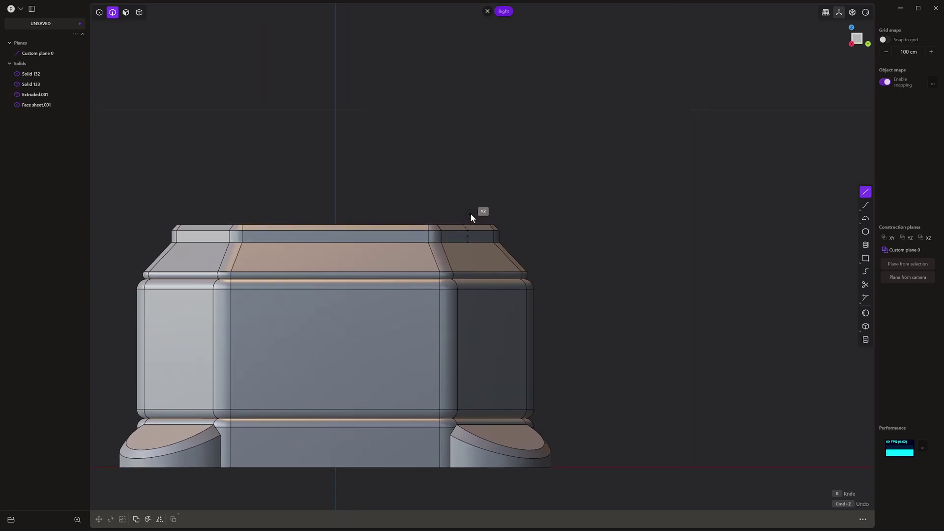
scroll(455, 226, up, 3)
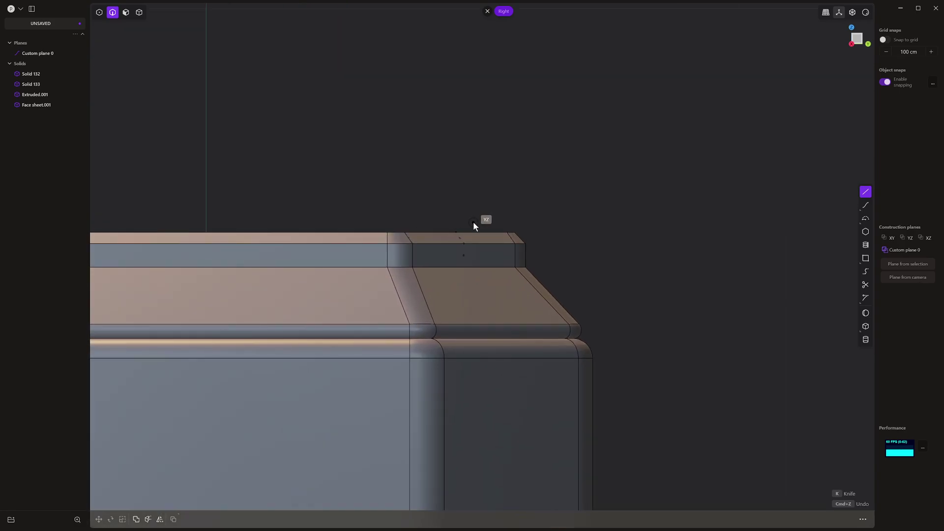
click(473, 223)
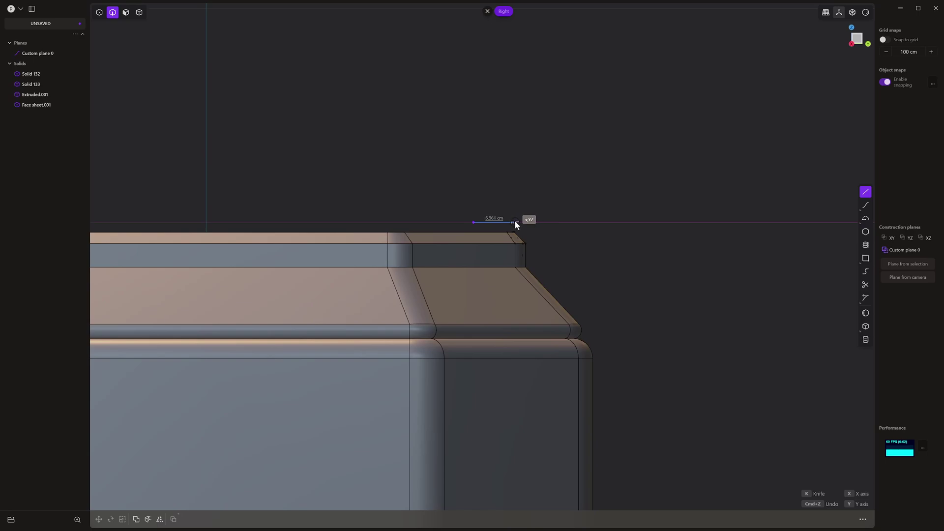
click(514, 221)
Continue the polyline around the lid with a short diagonal, a vertical segment and a long diagonal parallel to the lid's slope.
middle_drag(518, 220, 521, 255)
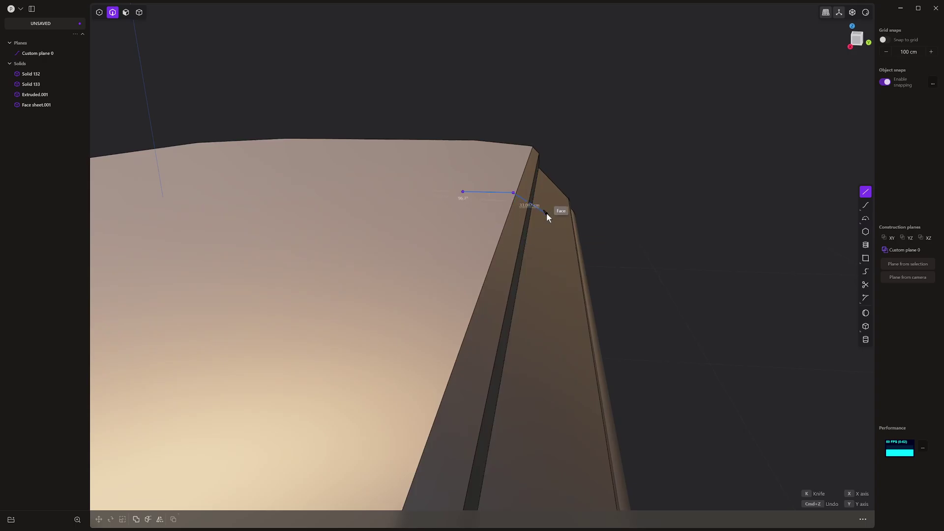
key(KP_3)
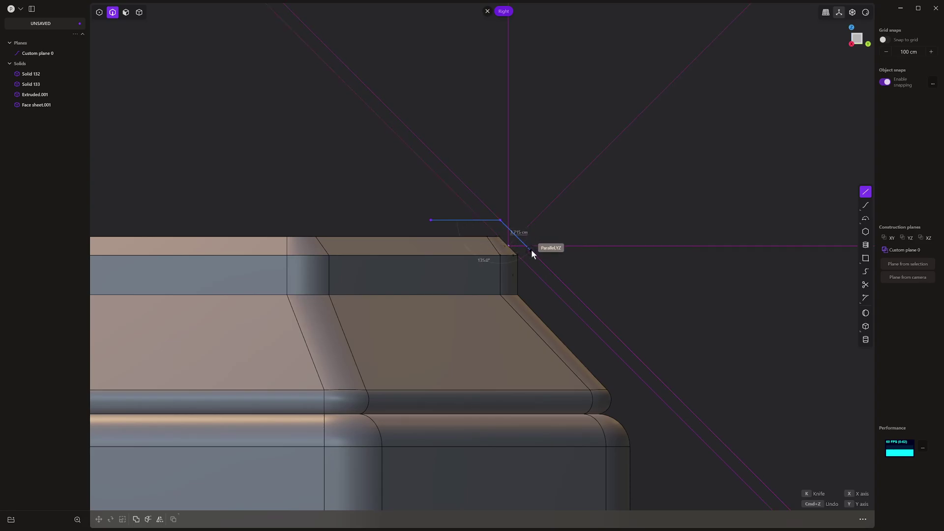
click(532, 252)
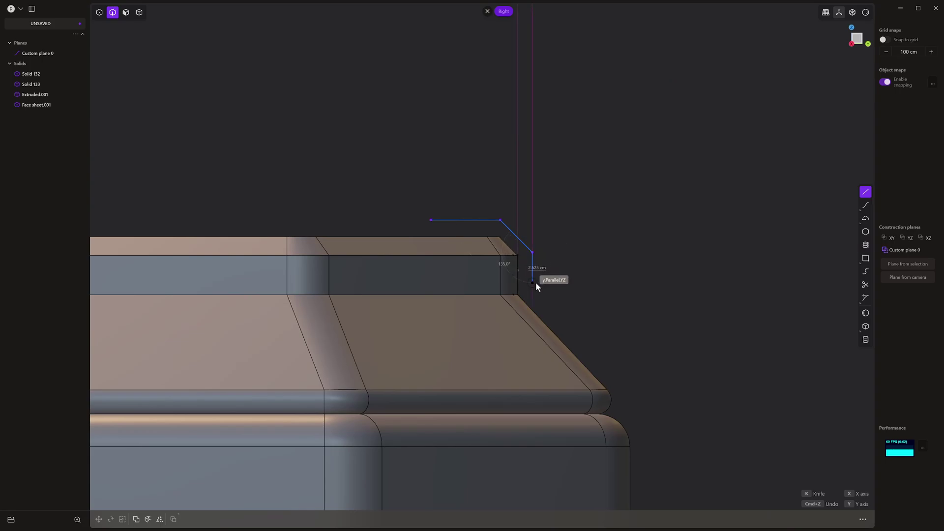
click(535, 286)
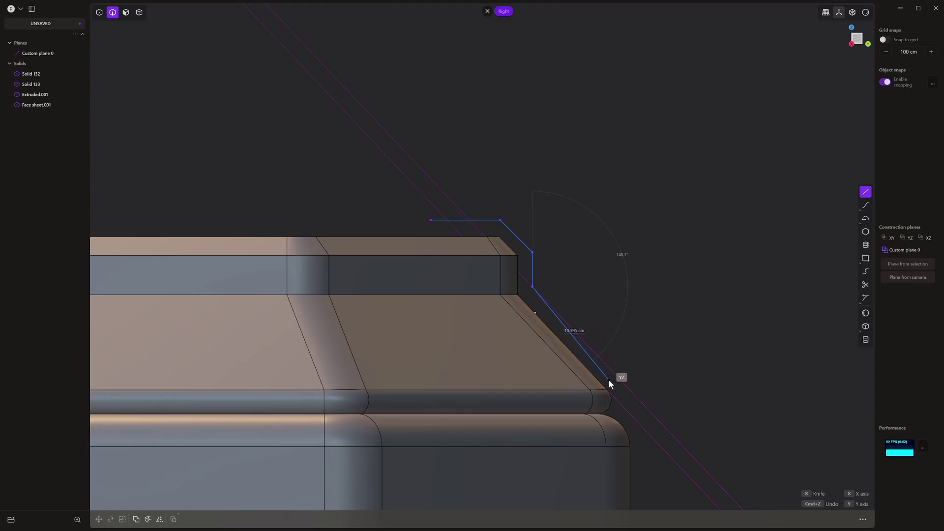
click(626, 385)
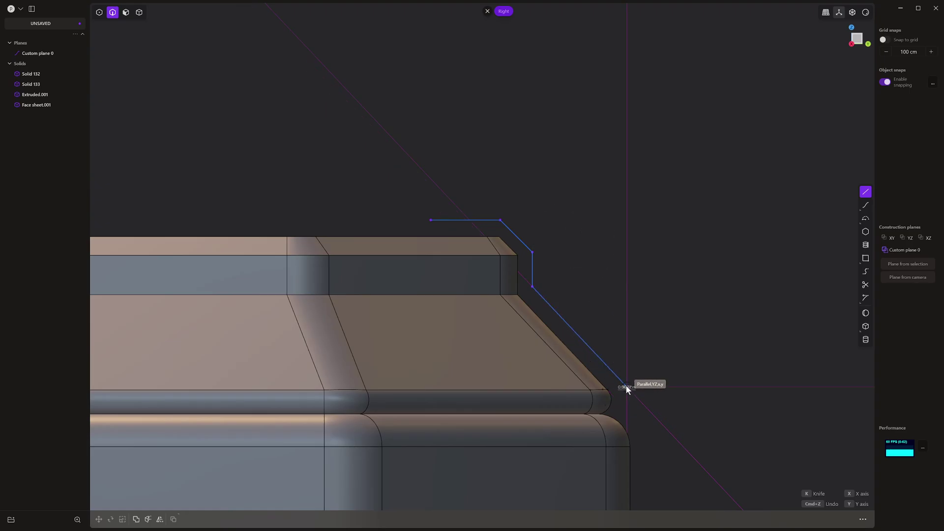
Finish the polyline with a short vertical, a short diagonal and a vertical segment beside the main body's rounded upper edge.
click(613, 396)
click(627, 418)
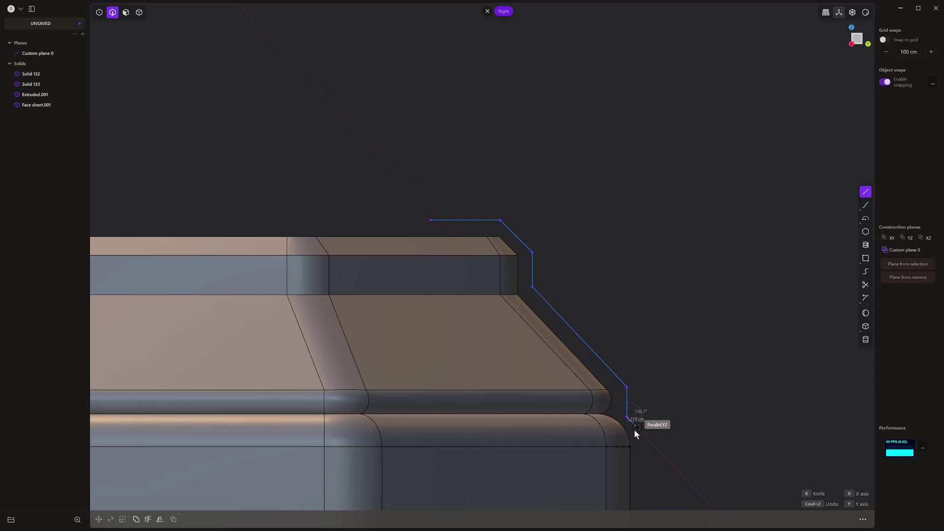
click(638, 436)
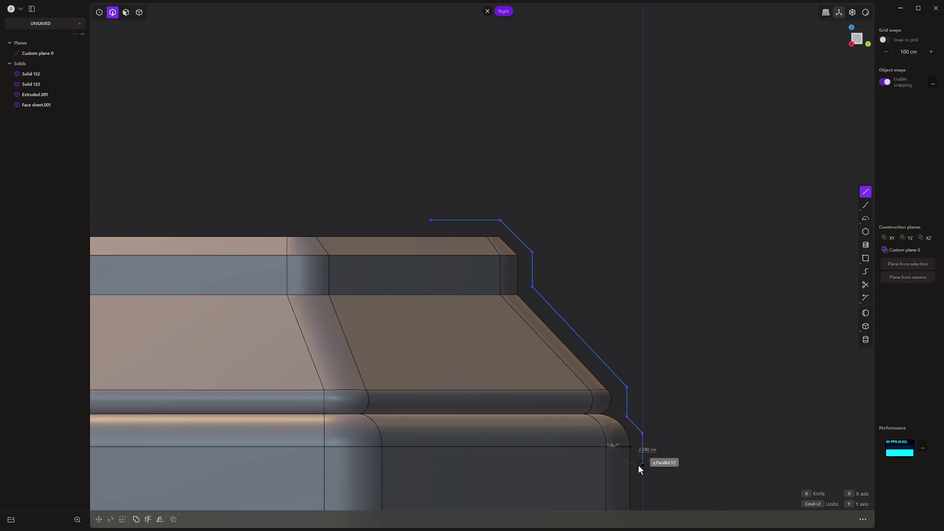
click(639, 465)
scroll(639, 465, down, 4)
right_click(638, 465)
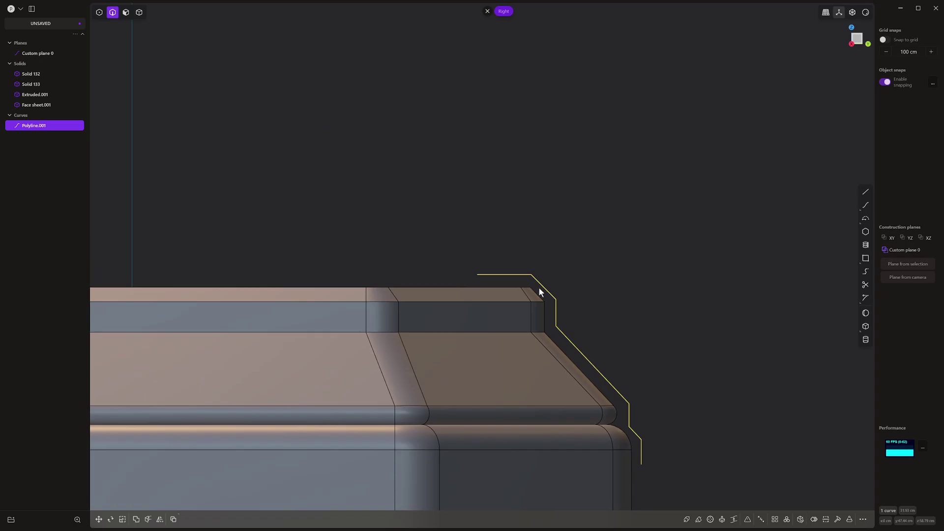
Fillet the polyline's six inner corner vertices by about 1.6 cm.
key(1)
drag(515, 257, 644, 444)
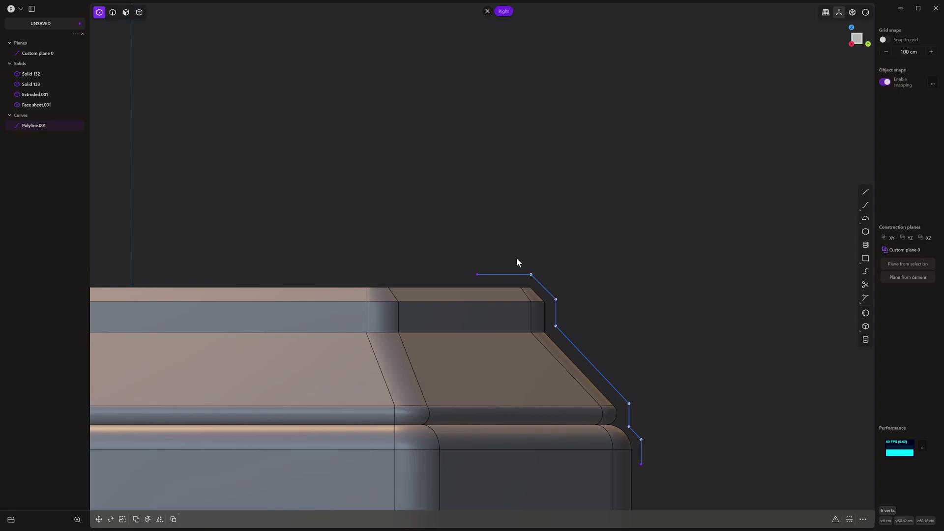
drag(516, 259, 660, 447)
key(f)
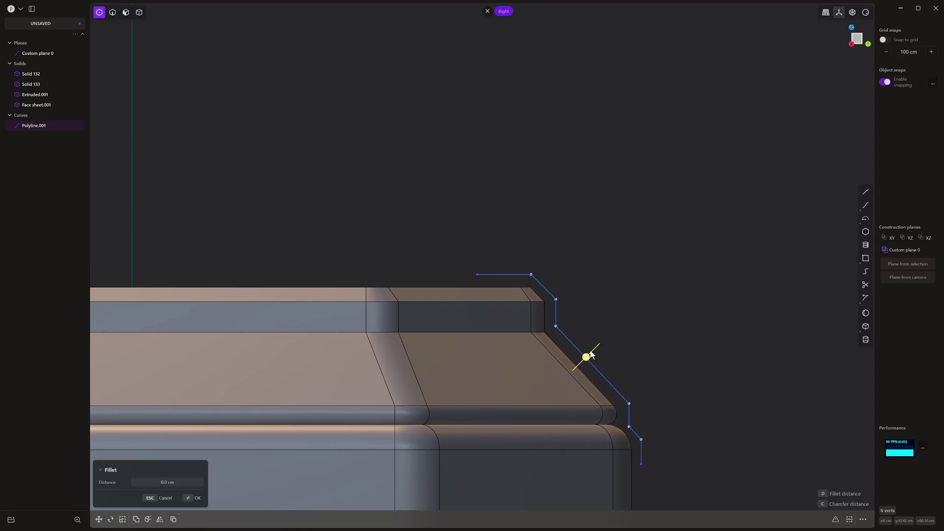
drag(586, 358, 603, 358)
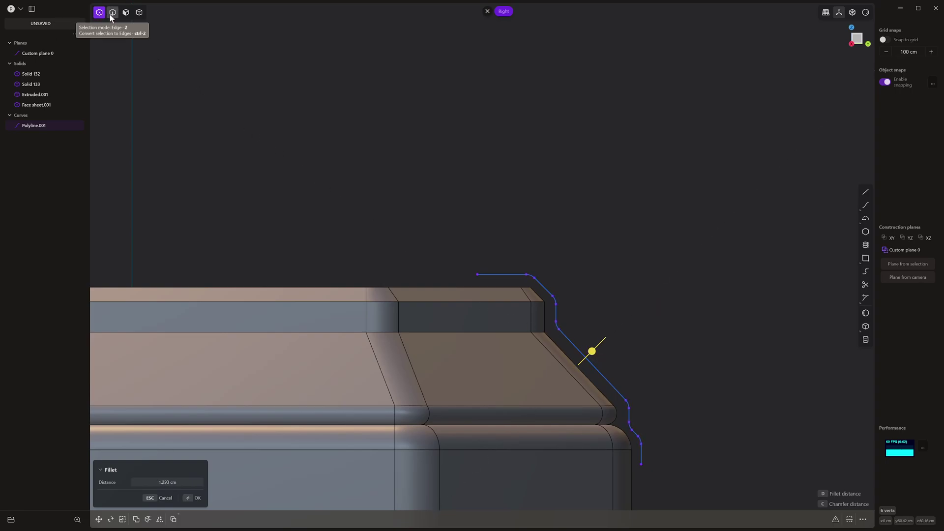
scroll(593, 325, up, 4)
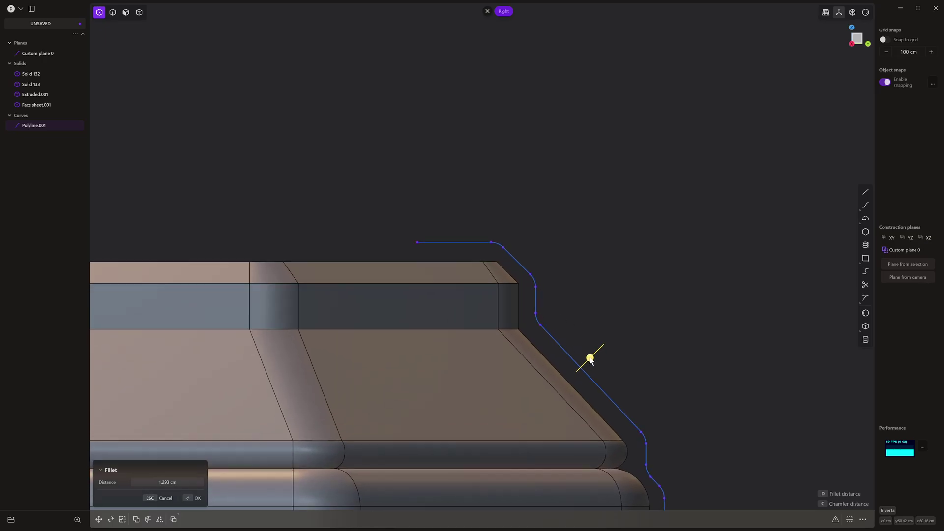
drag(590, 358, 595, 354)
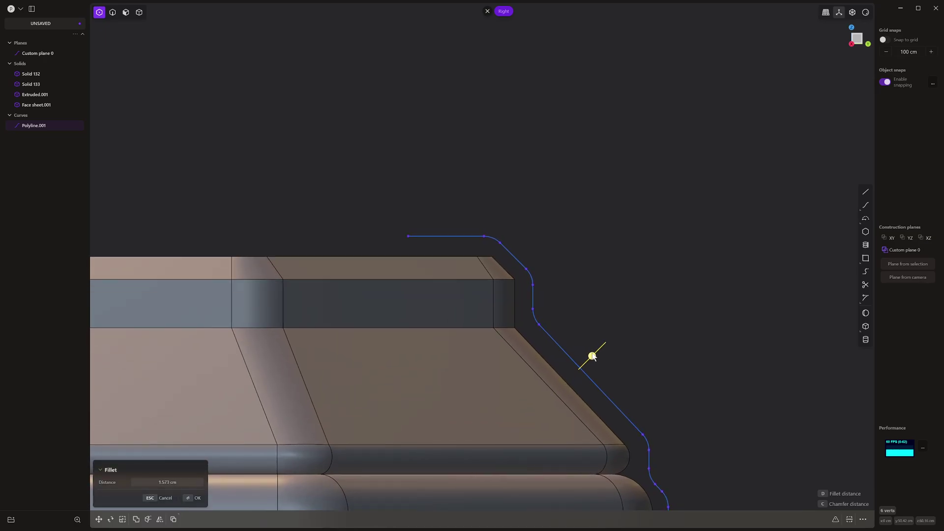
key(Return)
Extrude the rounded polyline symmetrically by about 9 cm to each side to form a strap-shaped sheet over the lid's edge.
scroll(595, 353, down, 4)
middle_drag(595, 352, 582, 293)
middle_drag(631, 229, 633, 233)
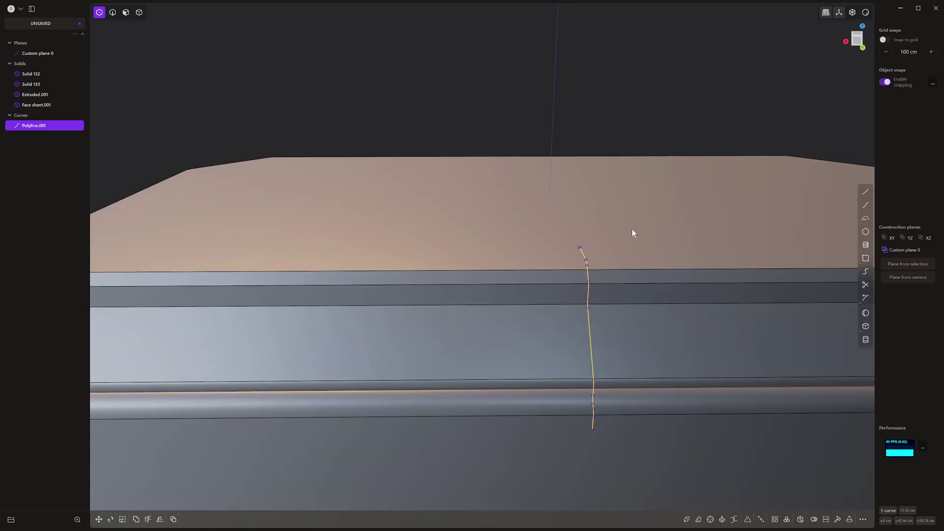
key(e)
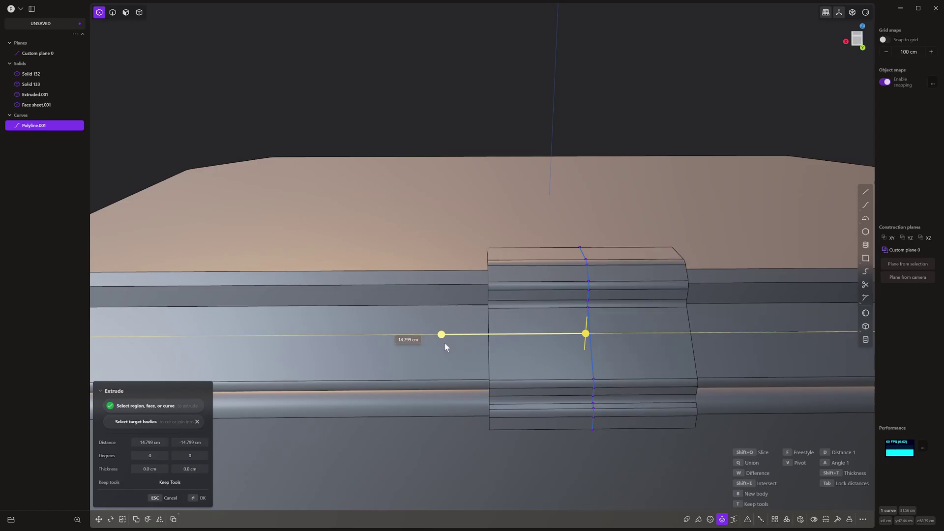
scroll(545, 340, down, 8)
middle_drag(544, 335, 587, 329)
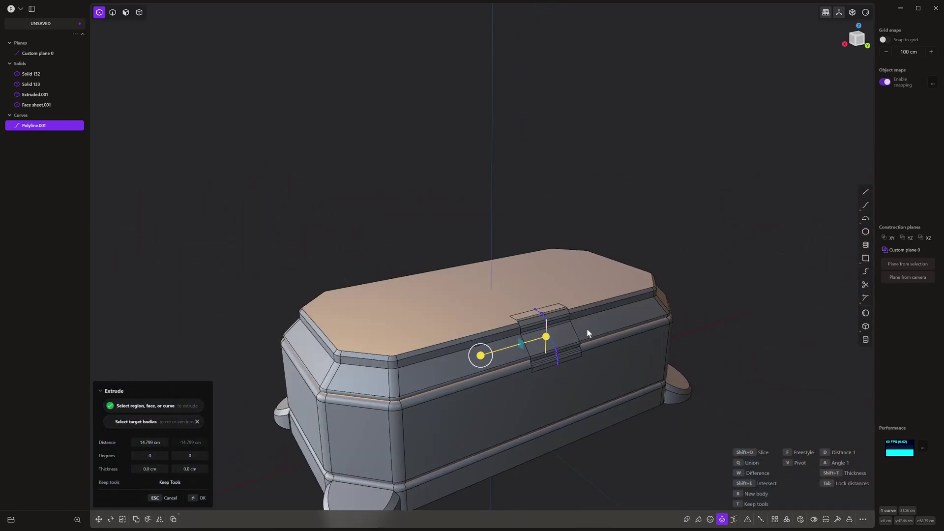
scroll(490, 372, up, 6)
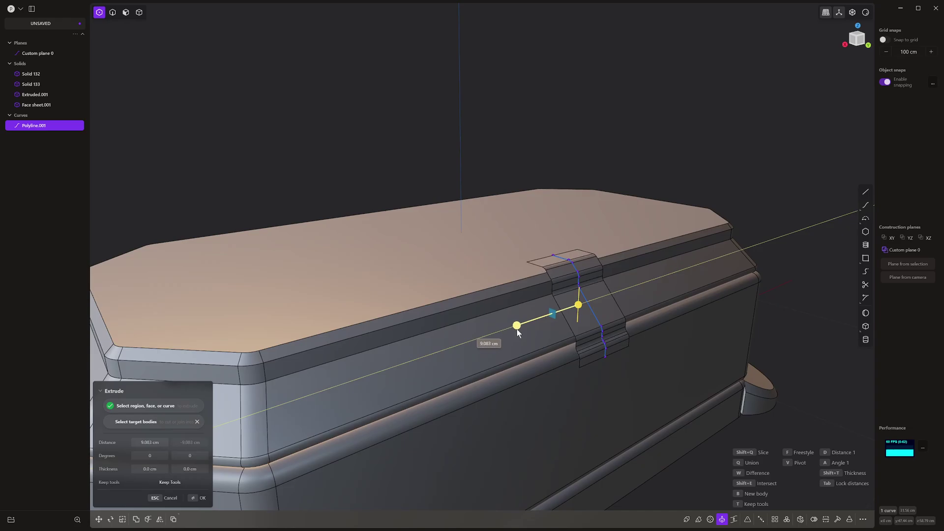
click(517, 329)
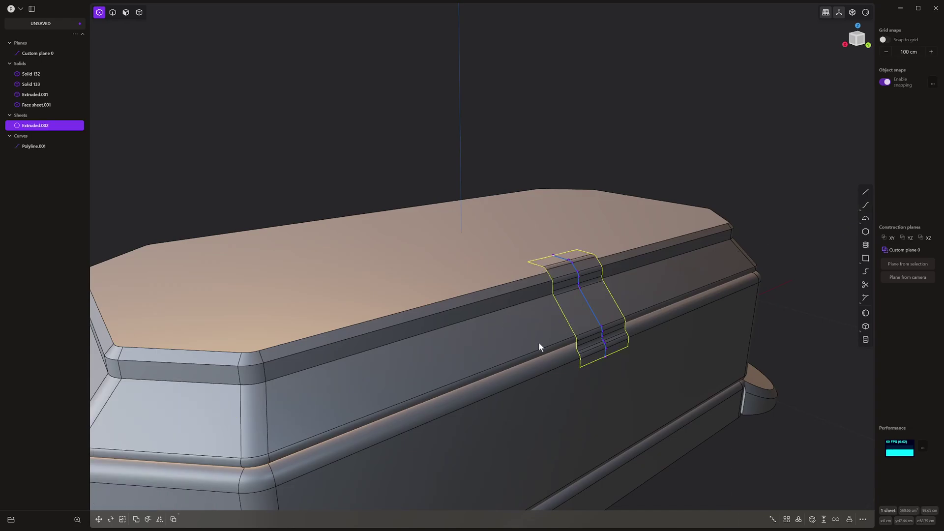
Thicken the strap-shaped sheet by about 1.6 cm.
middle_drag(538, 341, 641, 375)
click(824, 522)
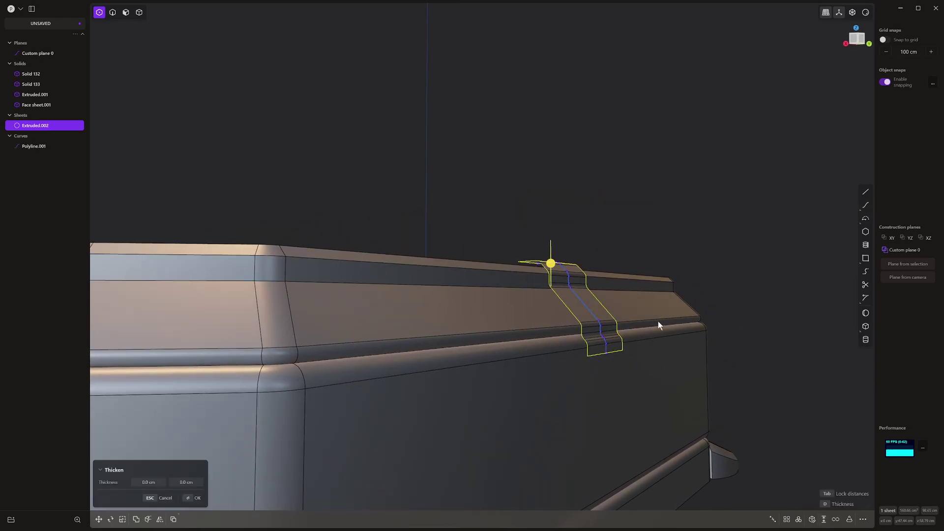
drag(565, 265, 553, 266)
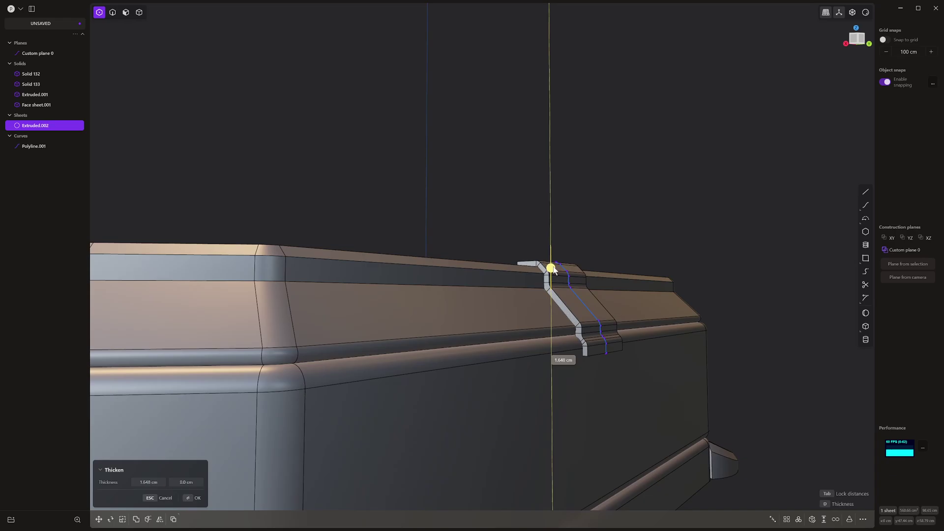
key(Return)
Try to offset the thickened strap's two end faces outward by about 10.6 cm.
middle_drag(561, 272, 576, 284)
click(458, 252)
middle_drag(465, 253, 590, 418)
shift+click(583, 392)
drag(587, 432, 586, 434)
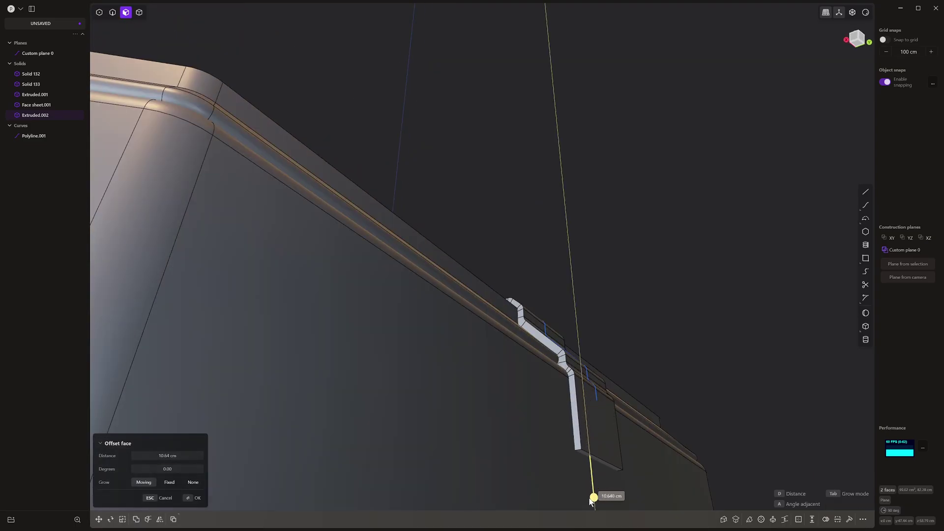
drag(590, 502, 586, 431)
middle_drag(586, 431, 540, 318)
Undo the strap's face offset, thickening and extrusion, and extrude the polyline again symmetrically by about 11.6 cm to each side.
key(ctrl+z)
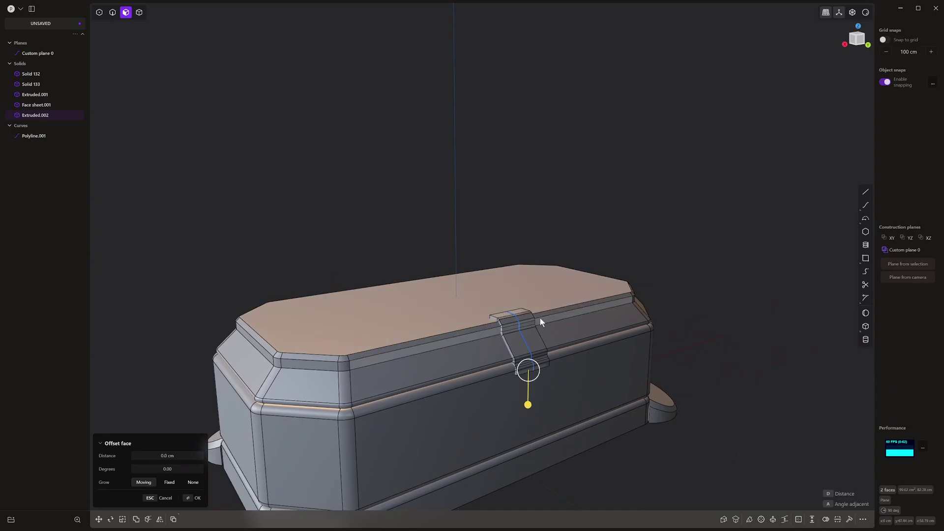
key(ctrl+z)
key(ctrl+z)
key(ctrl+z)
key(ctrl+z)
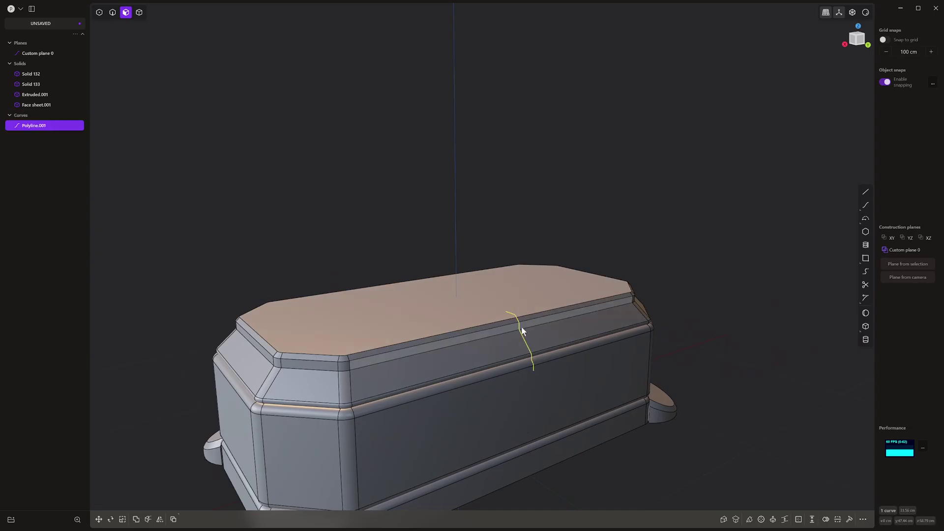
key(5)
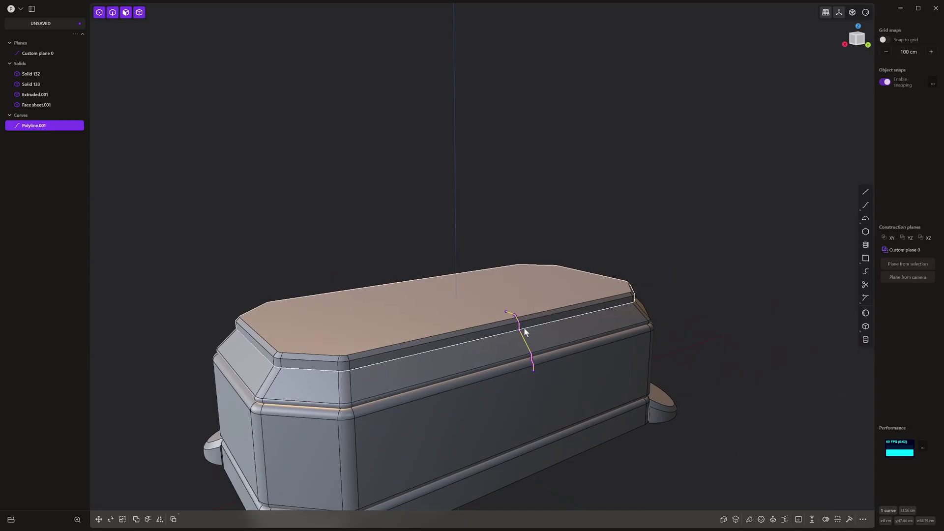
key(e)
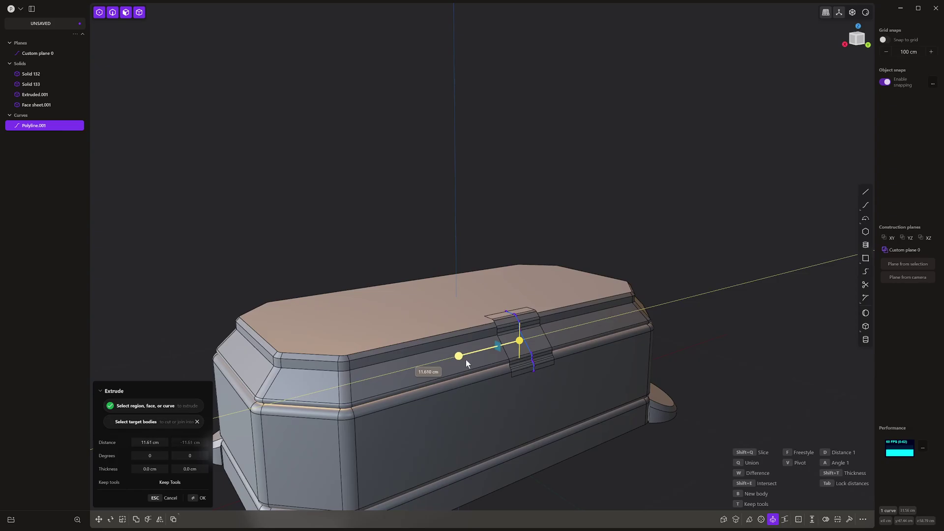
click(465, 362)
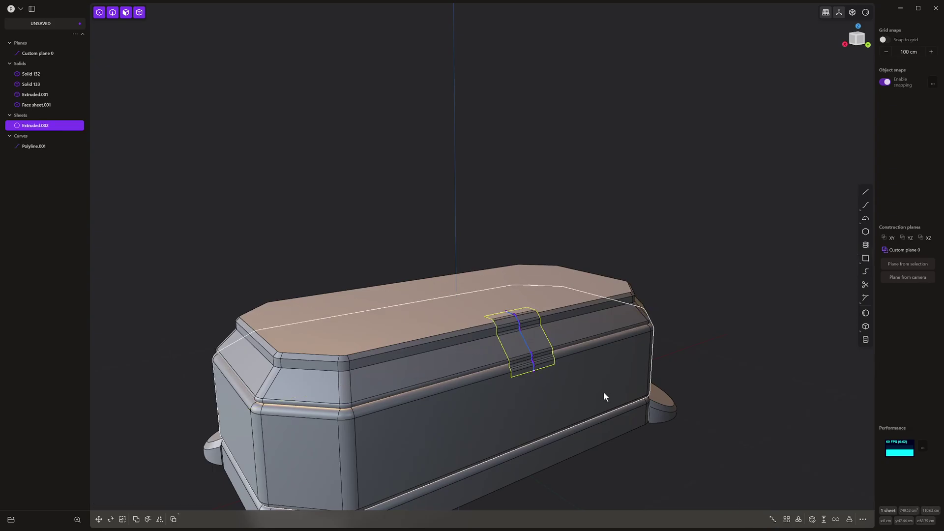
Thicken the widened strap sheet into a solid.
scroll(571, 379, up, 4)
key(ctrl+t)
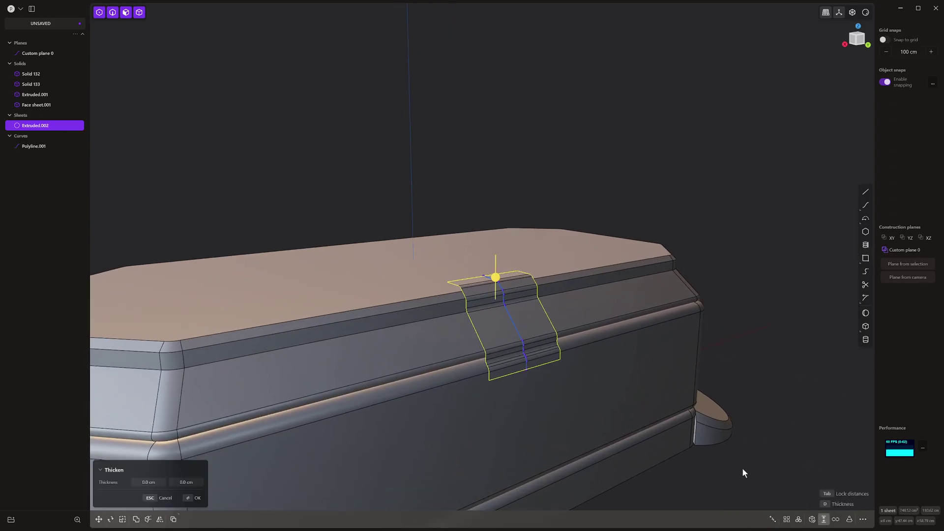
middle_drag(743, 468, 624, 346)
drag(512, 288, 515, 266)
key(Return)
Delete the polyline that served as the strap's profile.
middle_drag(559, 276, 548, 306)
key(3)
click(460, 272)
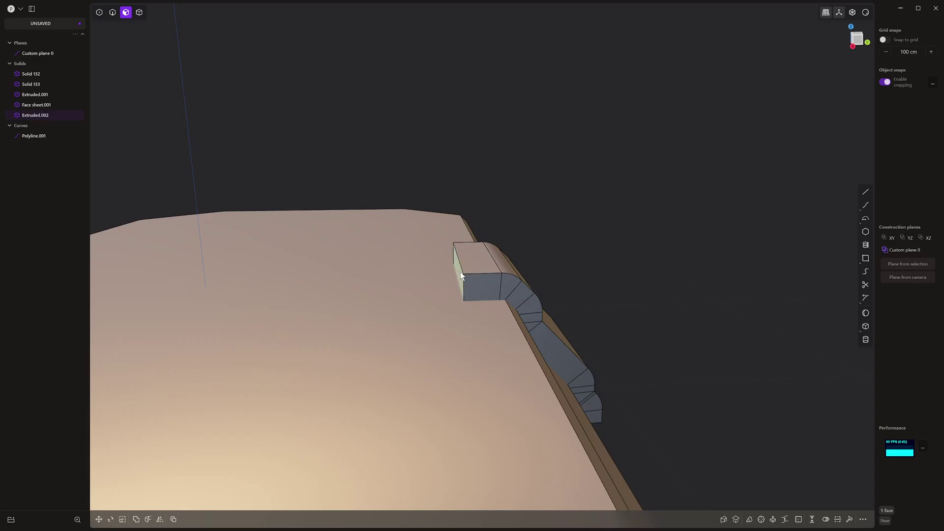
key(o)
click(35, 134)
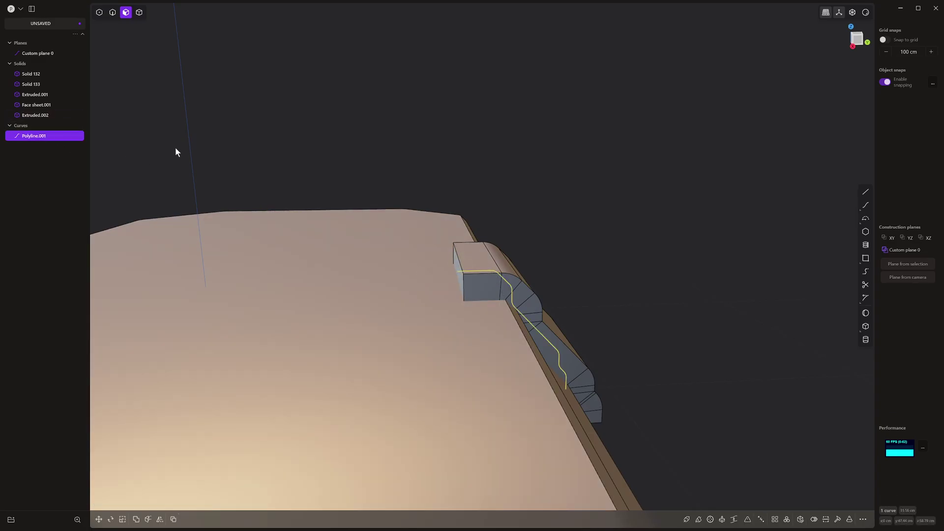
key(Delete)
Offset the strap's two end faces outward, extending it over the lid's top and down the body's front.
middle_drag(558, 209, 581, 316)
click(455, 274)
key(o)
middle_drag(456, 273, 519, 325)
shift+click(532, 273)
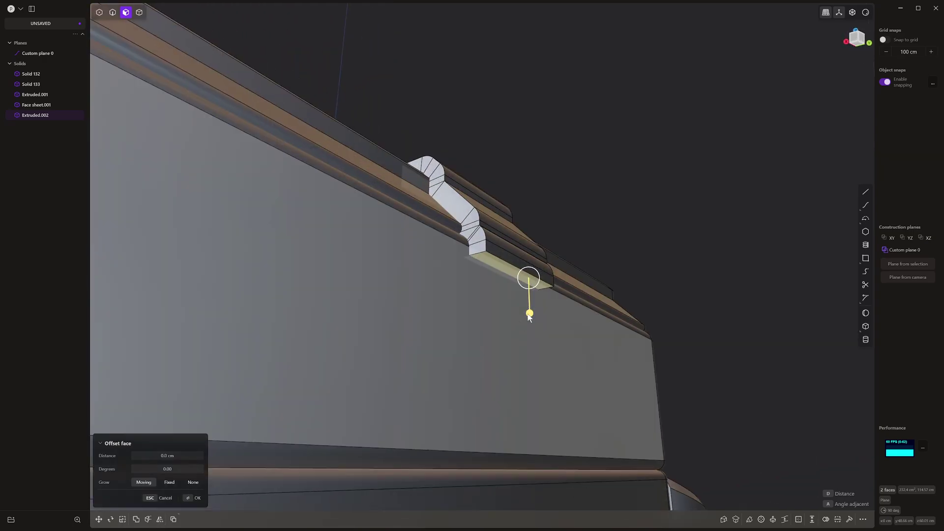
drag(529, 315, 529, 368)
scroll(528, 368, down, 4)
middle_drag(528, 368, 493, 406)
right_click(663, 178)
Offset the strap's lower end face downward by about 9.8 cm along the chest's front.
middle_drag(663, 178, 485, 255)
click(494, 276)
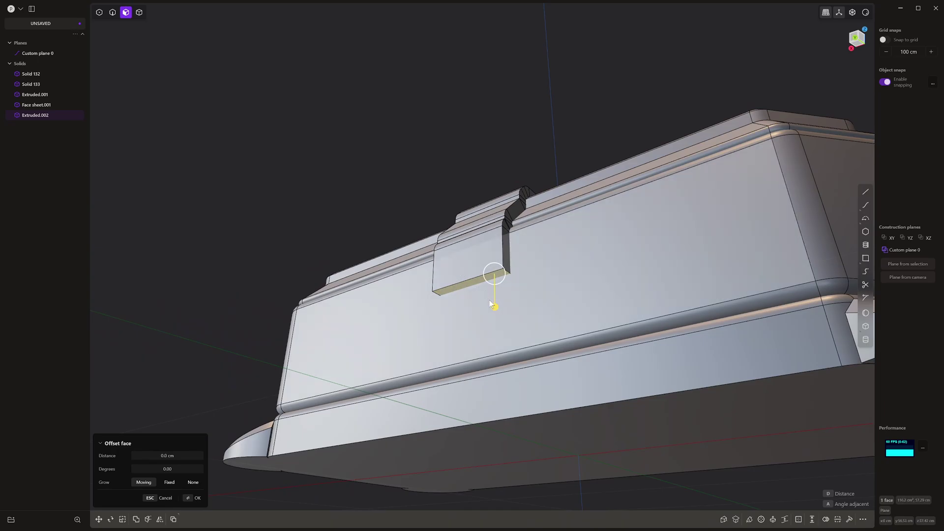
drag(493, 301, 493, 343)
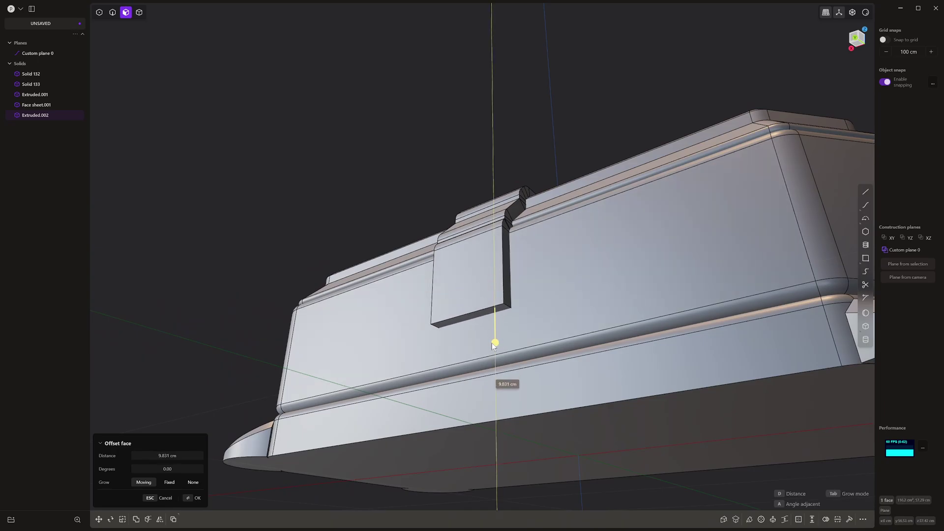
right_click(507, 315)
Fillet the two corner edges at the strap's lower end to round its tip.
middle_drag(509, 309, 547, 317)
key(2)
click(505, 305)
middle_drag(457, 332, 382, 179)
click(453, 329)
drag(364, 154, 347, 172)
key(Return)
Offset the strap's upper end face further inward, extending it across the lid's flat top.
middle_drag(352, 173, 480, 365)
click(440, 381)
key(f)
click(475, 361)
click(515, 354)
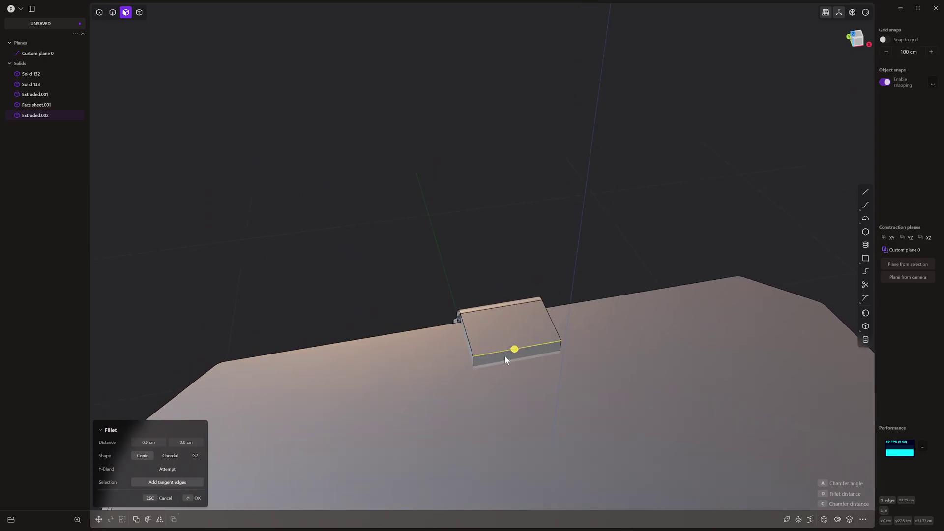
drag(506, 359, 528, 464)
middle_drag(529, 465, 479, 386)
scroll(486, 389, up, 3)
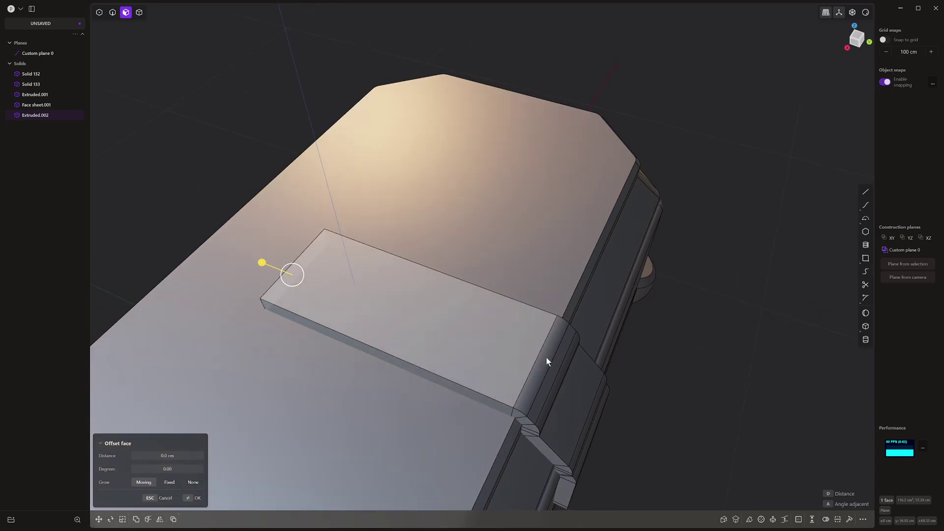
key(Escape)
Draw a horizontal line about 54 cm long across the strap in top view, slightly inward from the lid's front edge.
click(866, 192)
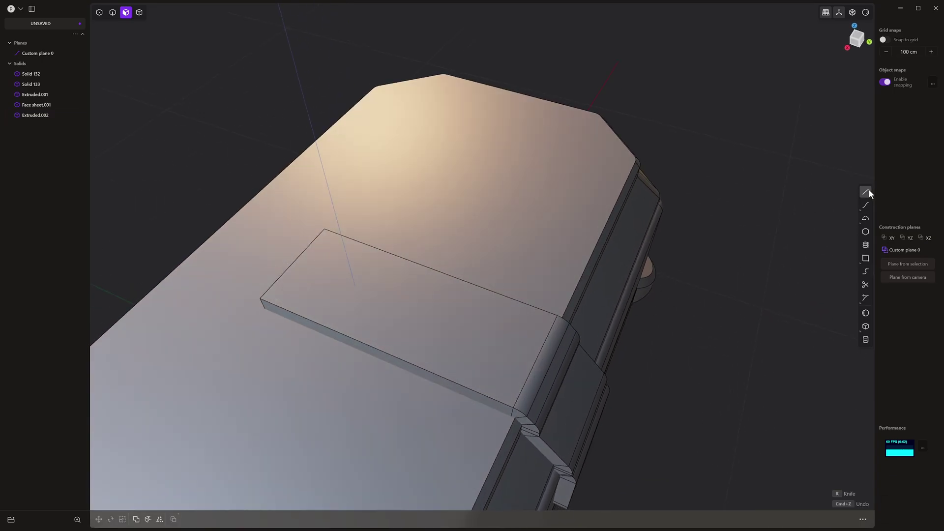
key(KP_7)
click(456, 343)
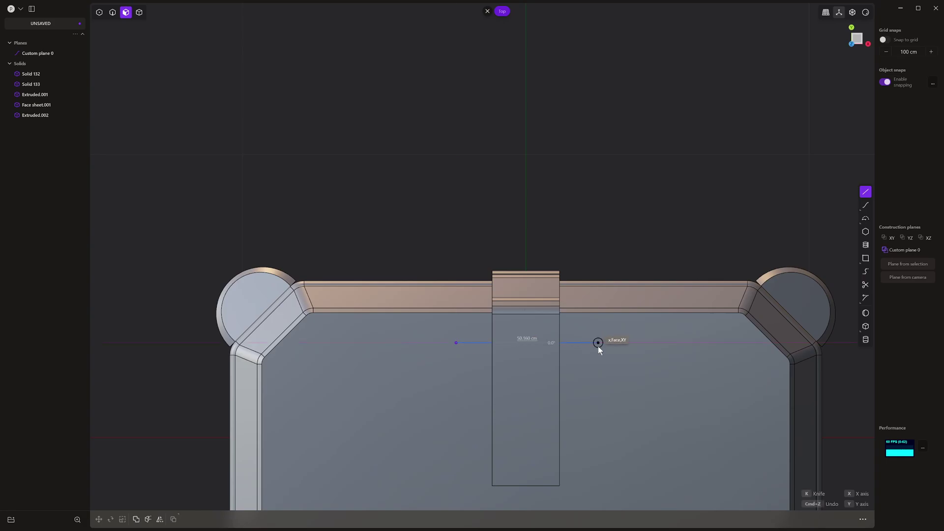
click(610, 343)
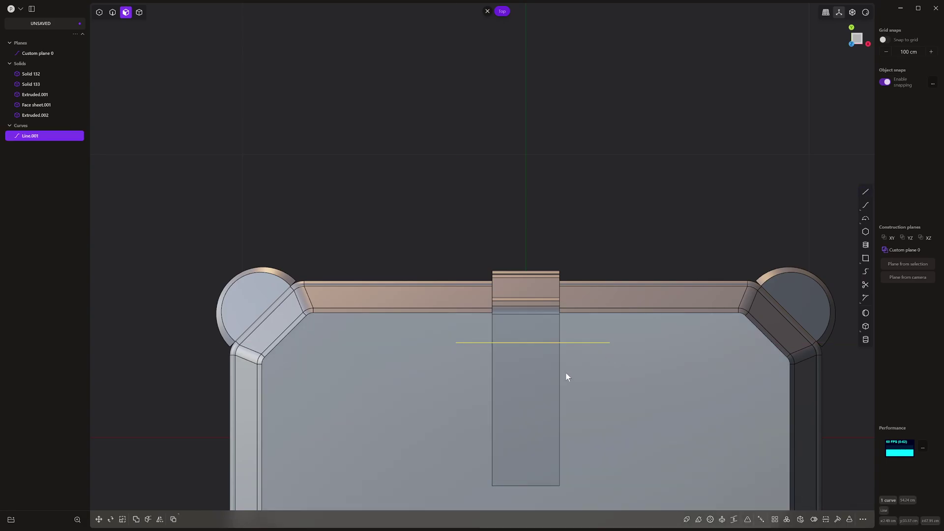
Cut the strap into two solids along the line and delete the line.
key(c)
click(515, 367)
right_click(527, 355)
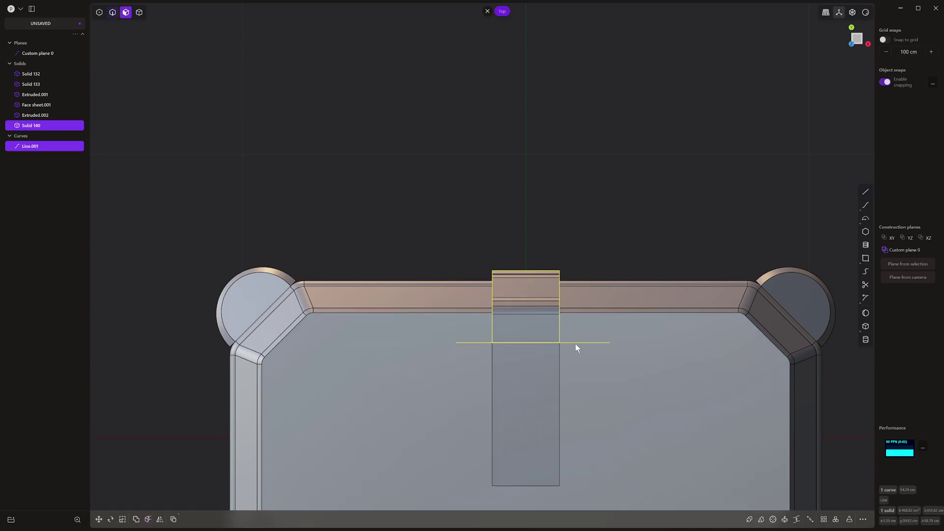
key(2)
key(Delete)
Fillet the four vertical corner edges of the flat strap piece on the lid's top by about 1.9 cm.
middle_drag(580, 347, 402, 369)
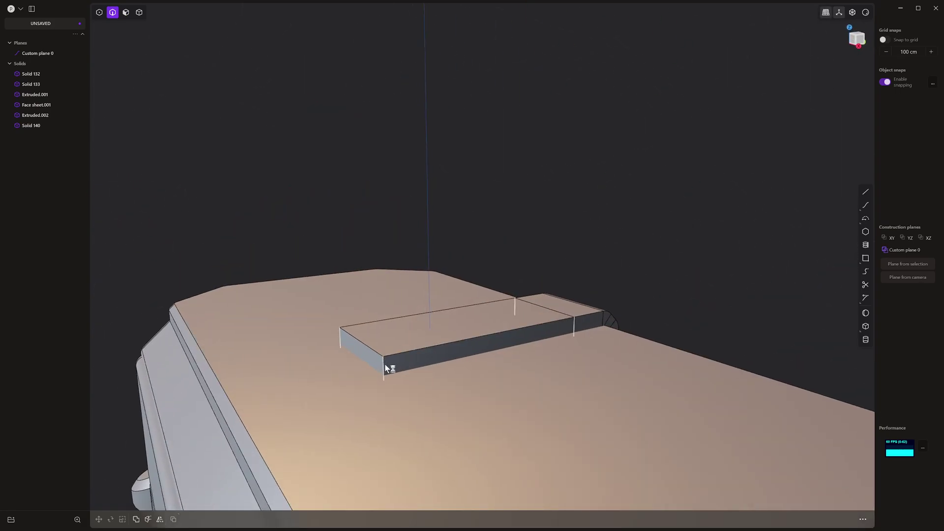
key(f)
drag(514, 304, 515, 302)
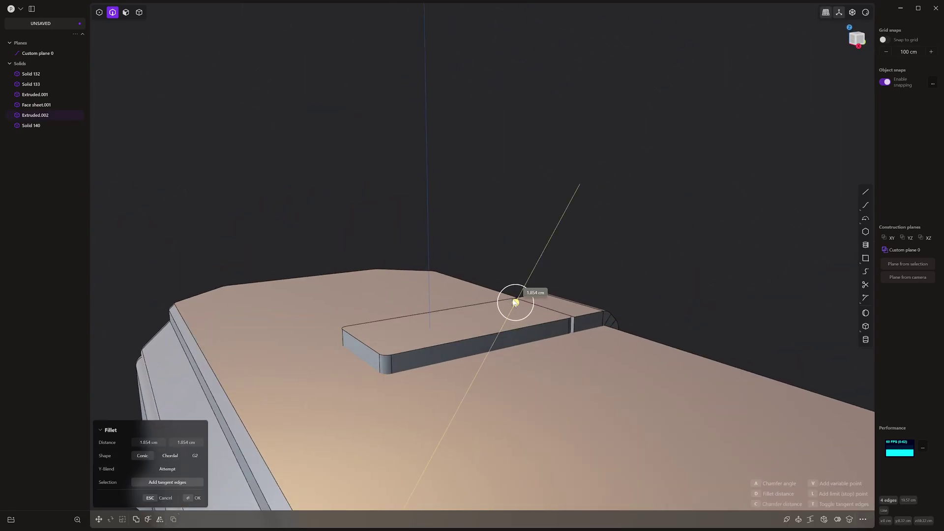
key(Return)
Fillet the front strap piece's two vertical corner edges at the split by about 1.3 cm.
middle_drag(515, 302, 565, 328)
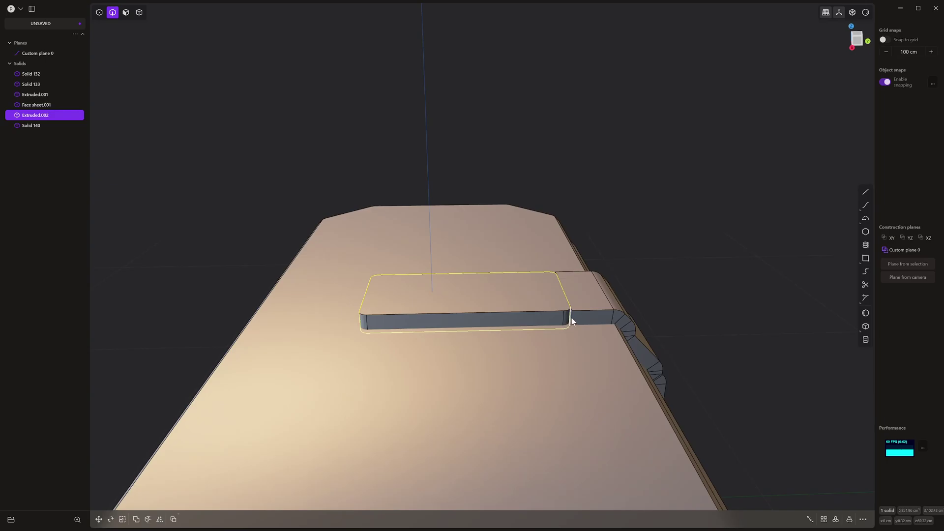
click(572, 318)
key(f)
scroll(571, 322, up, 5)
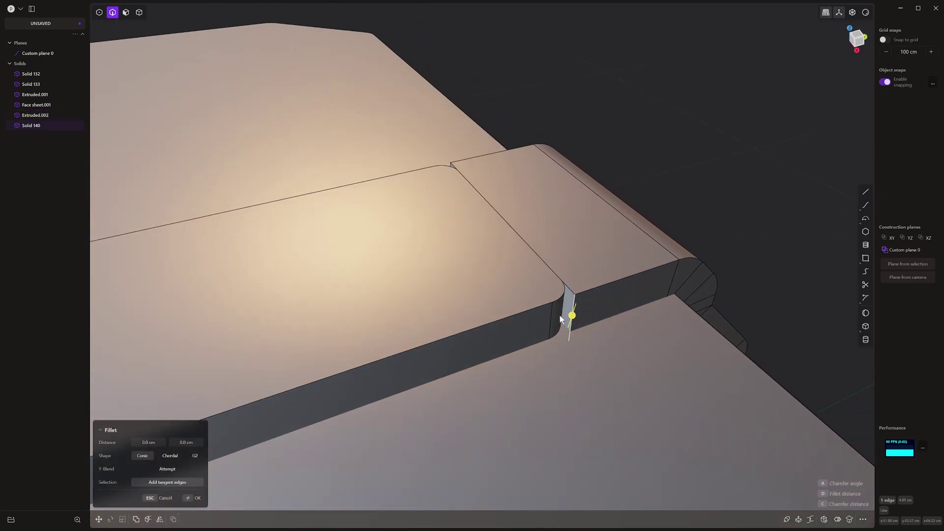
middle_drag(559, 315, 477, 311)
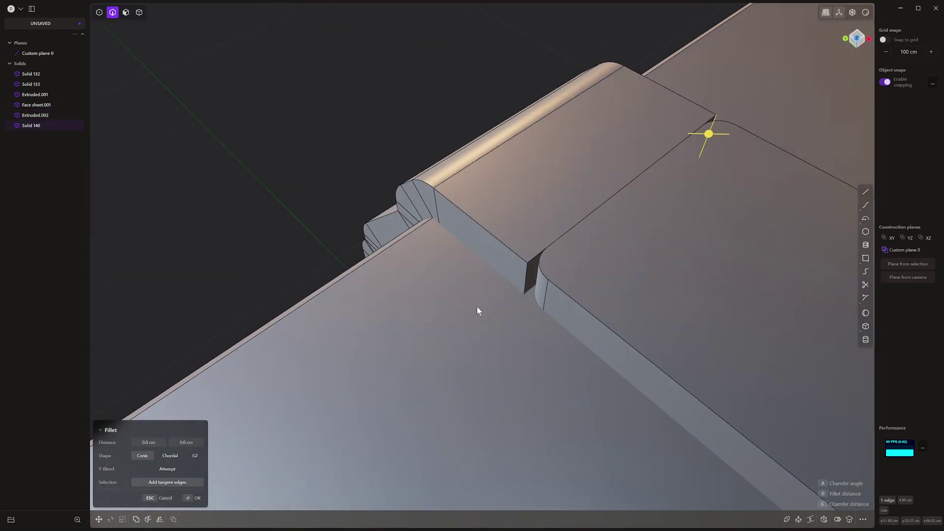
click(522, 284)
drag(523, 284, 519, 296)
middle_drag(519, 296, 569, 297)
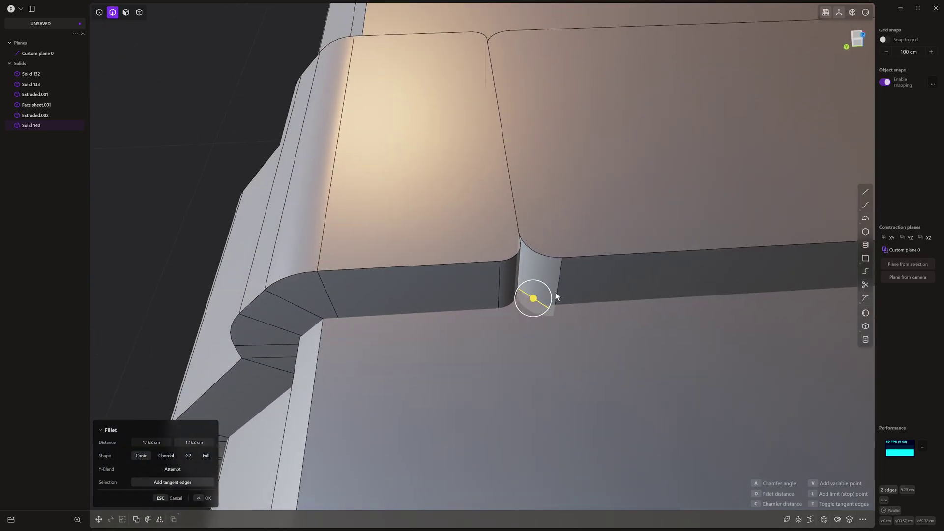
drag(534, 299, 543, 279)
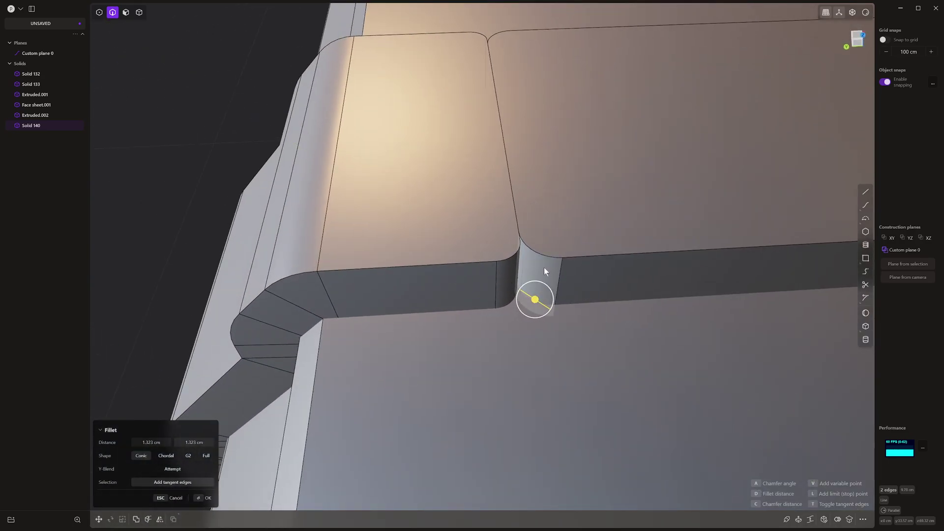
middle_drag(544, 269, 522, 278)
key(Return)
click(541, 261)
key(f)
scroll(550, 272, up, 5)
click(522, 295)
drag(518, 294, 521, 300)
middle_drag(500, 308, 481, 243)
key(Escape)
Fillet the front strap's inner bend edge above its long sloped face by about 1.9 cm.
click(505, 265)
key(b)
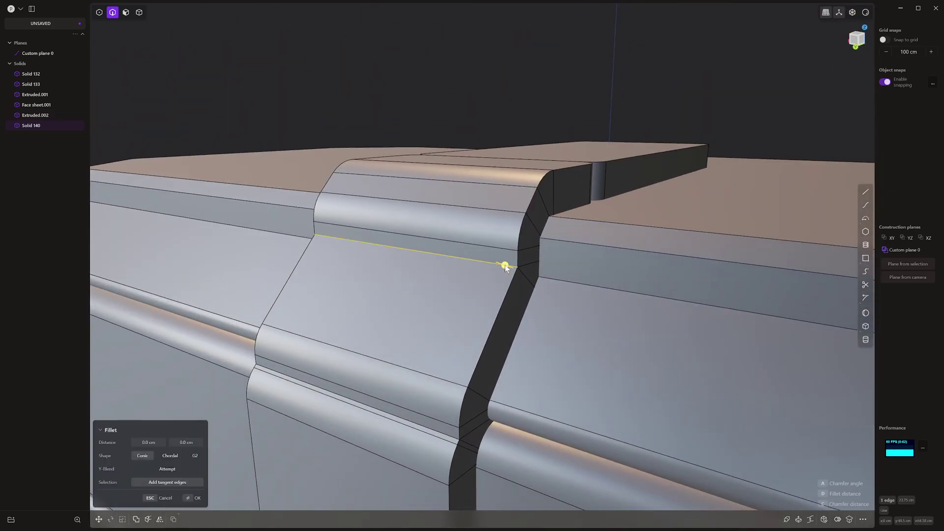
drag(505, 265, 485, 285)
scroll(475, 345, down, 2)
middle_drag(459, 392, 613, 188)
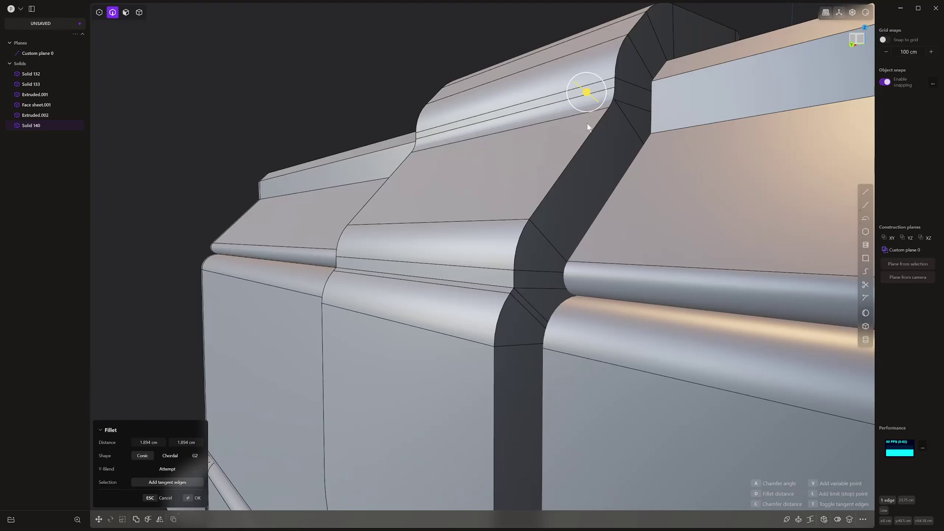
key(Return)
click(578, 152)
key(b)
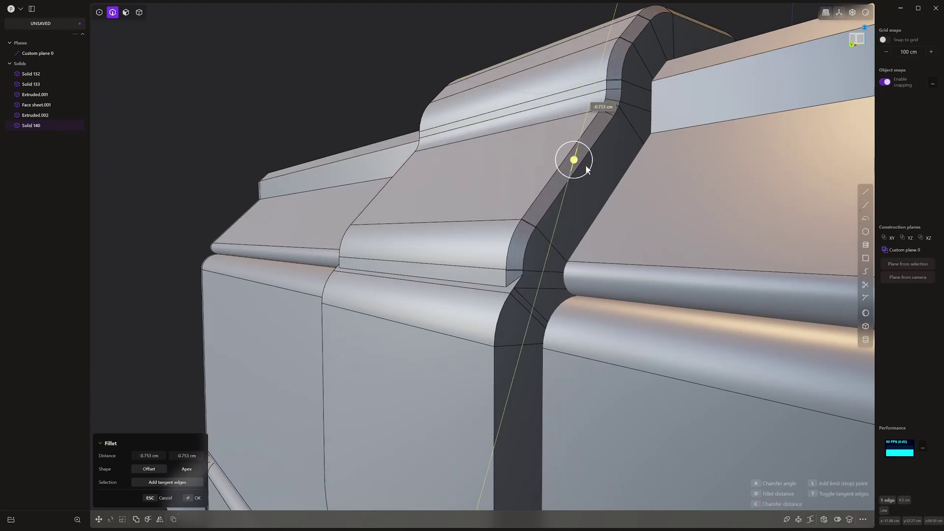
click(584, 167)
key(Return)
Fillet the front strap's narrow inner bend edge just above the body's rounded upper edge.
click(483, 283)
key(f)
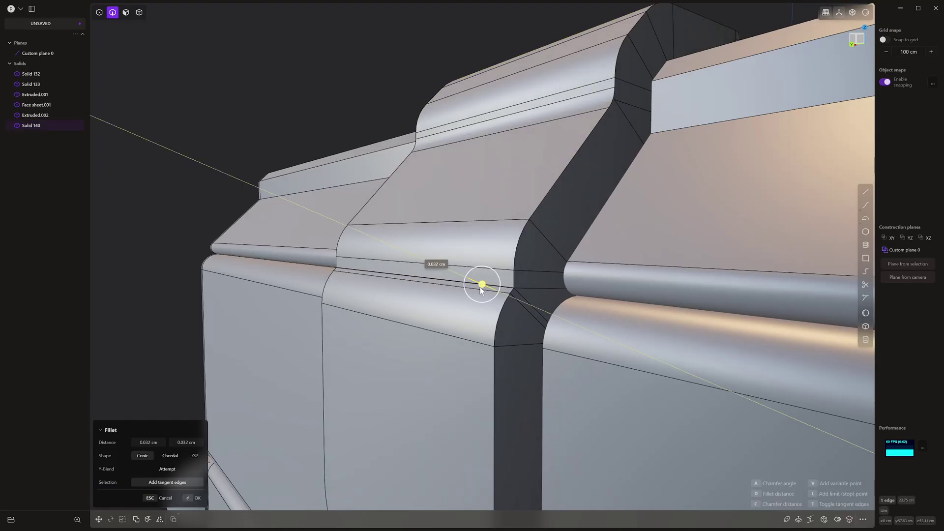
drag(476, 284, 464, 279)
key(Return)
Fillet the outer outline edges of both strap pieces by about 2.4 cm.
scroll(470, 307, down, 1)
scroll(470, 308, down, 3)
shift+middle_drag(471, 308, 479, 147)
scroll(487, 235, down, 2)
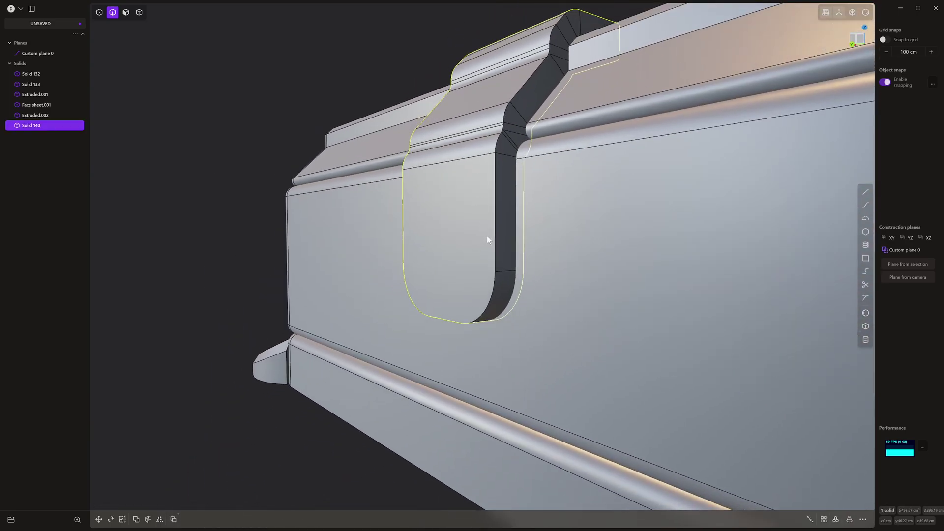
click(494, 231)
key(b)
scroll(495, 231, down, 3)
shift+middle_drag(494, 231, 398, 365)
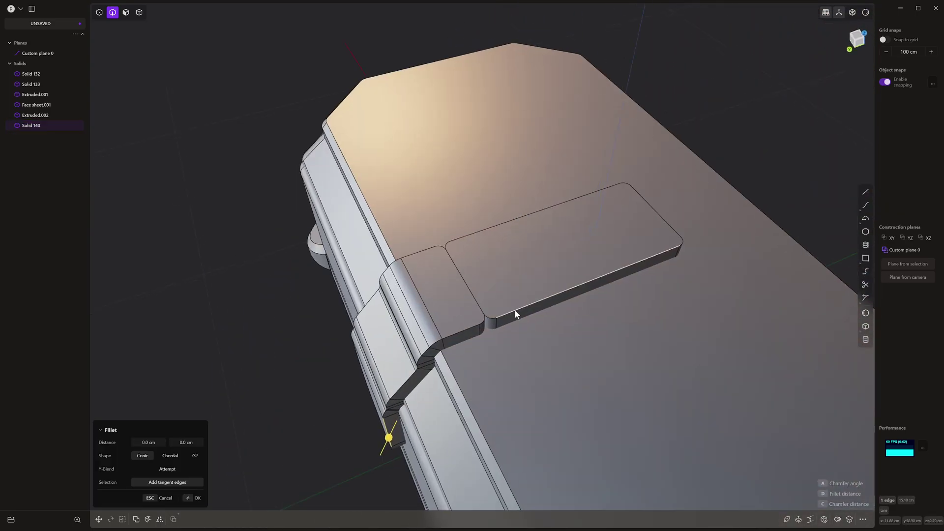
click(515, 311)
drag(515, 311, 518, 314)
scroll(518, 314, down, 5)
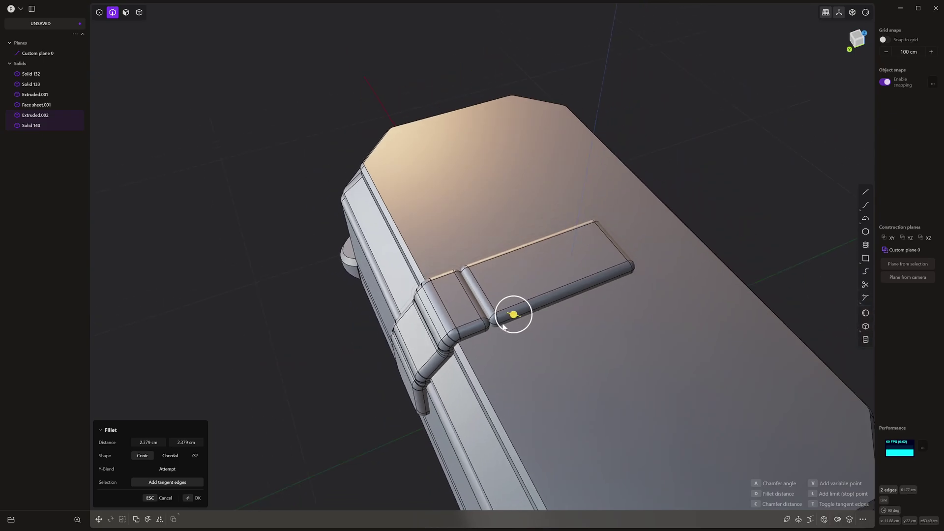
Switch the viewport shading to a glossy red material and view the whole chest.
middle_drag(518, 315, 685, 242)
click(866, 14)
click(850, 53)
middle_drag(463, 337, 418, 306)
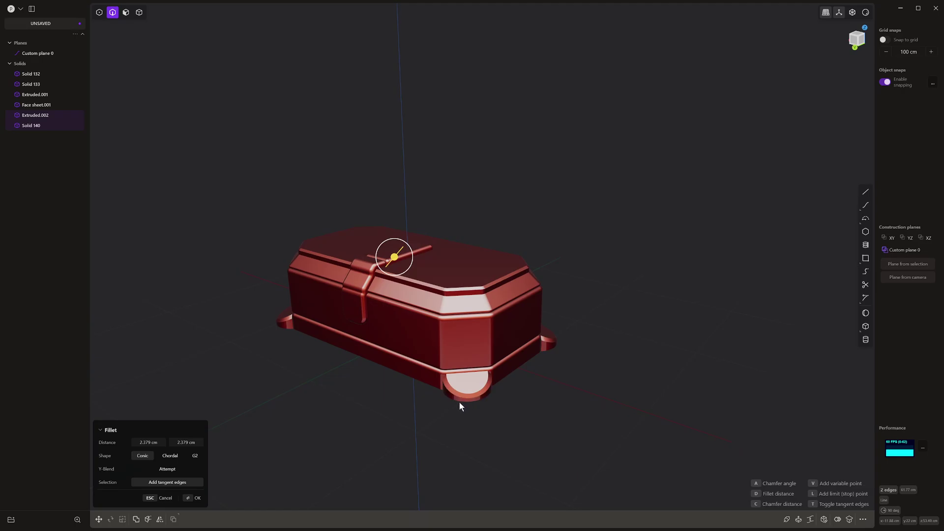
Switch the viewport shading back to the grey, warm-lit material and cancel the fillet on the strap outlines.
scroll(463, 394, up, 5)
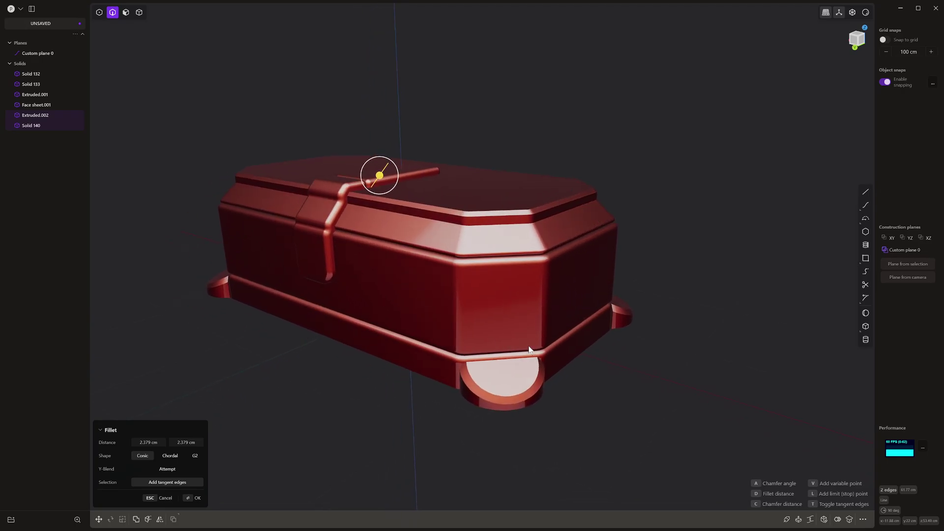
middle_drag(529, 349, 452, 290)
scroll(411, 264, up, 5)
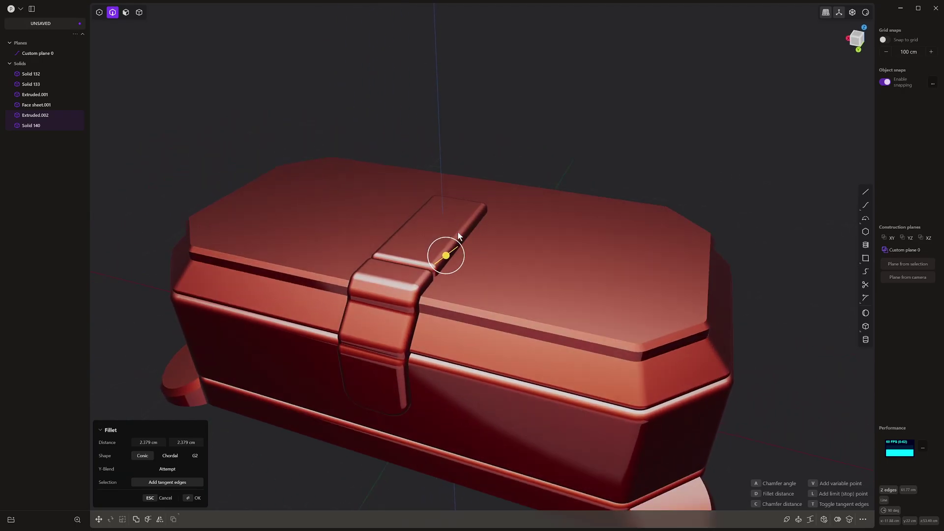
middle_drag(459, 234, 452, 240)
click(865, 12)
click(818, 42)
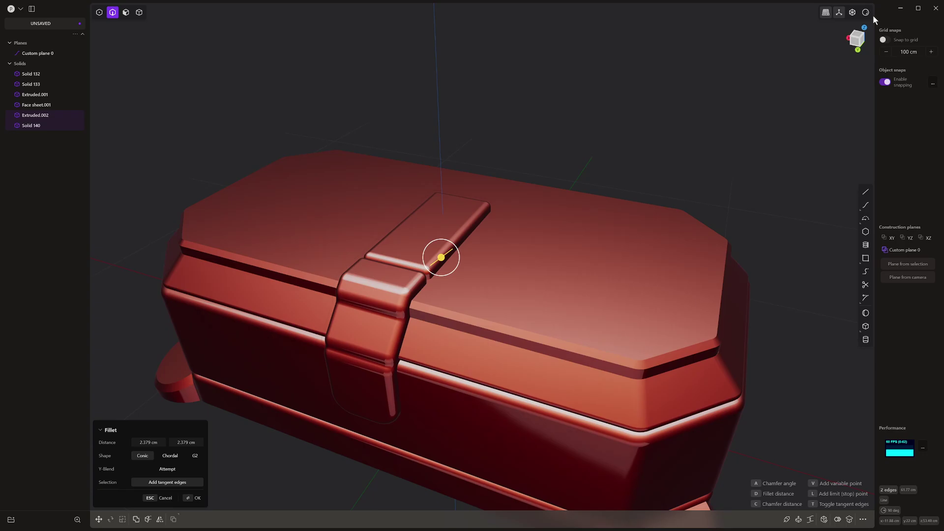
mouse_move(865, 20)
click(822, 45)
middle_drag(533, 221, 512, 244)
scroll(425, 247, up, 1)
key(Escape)
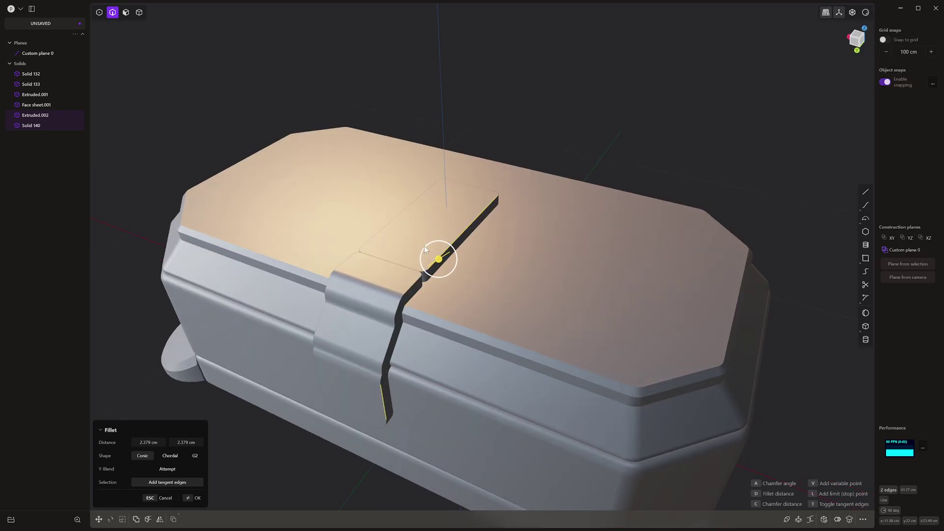
key(3)
key(Escape)
Turn on the display of model edges in the viewport and select the rear strap piece's top face.
middle_drag(431, 239, 359, 211)
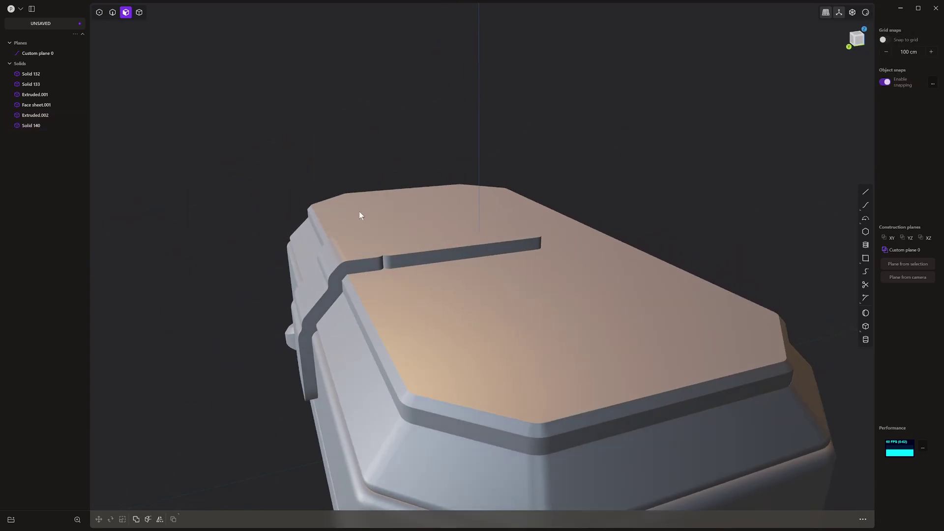
scroll(418, 248, up, 1)
key(shift+z)
middle_drag(281, 360, 364, 286)
click(420, 239)
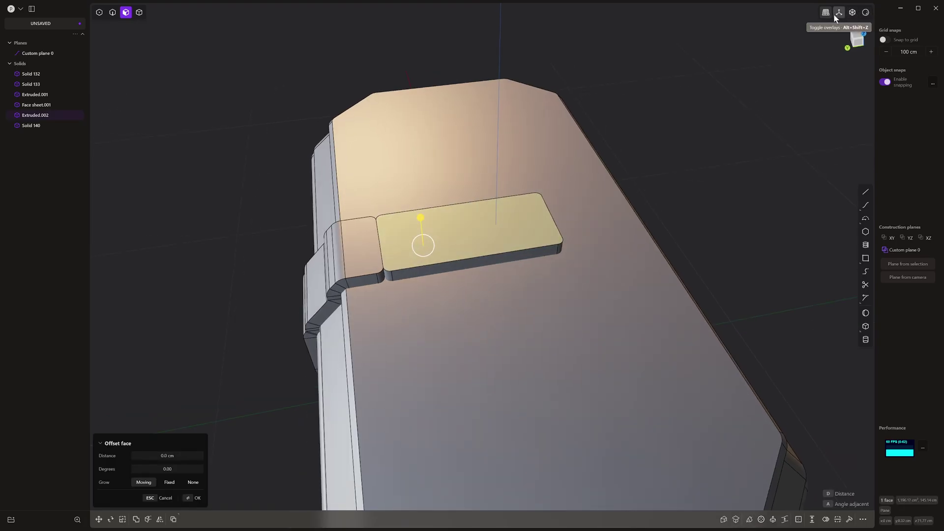
click(865, 14)
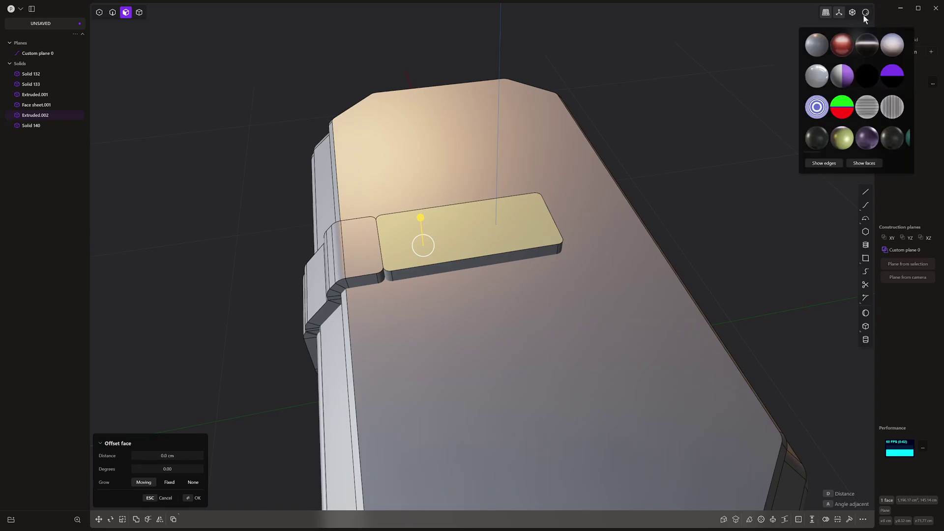
click(824, 163)
click(835, 164)
middle_drag(579, 200, 552, 250)
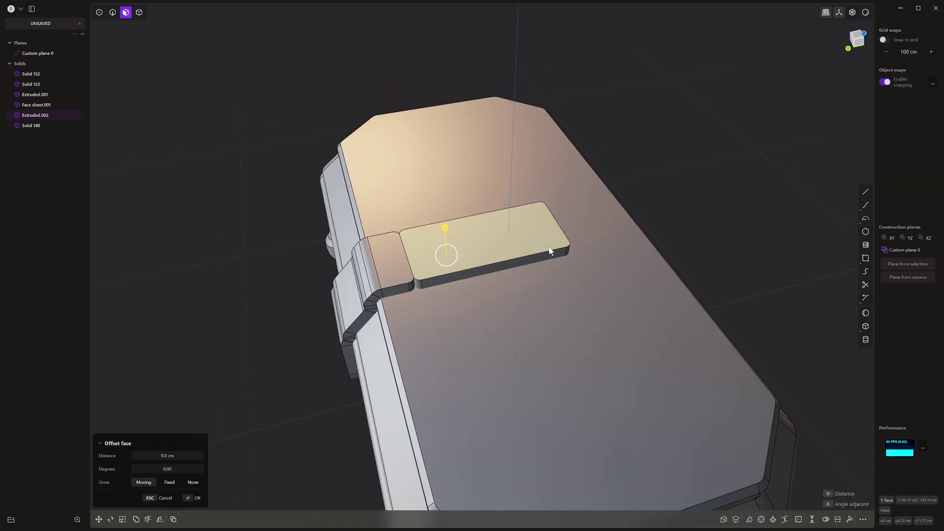
key(space)
text(shear)
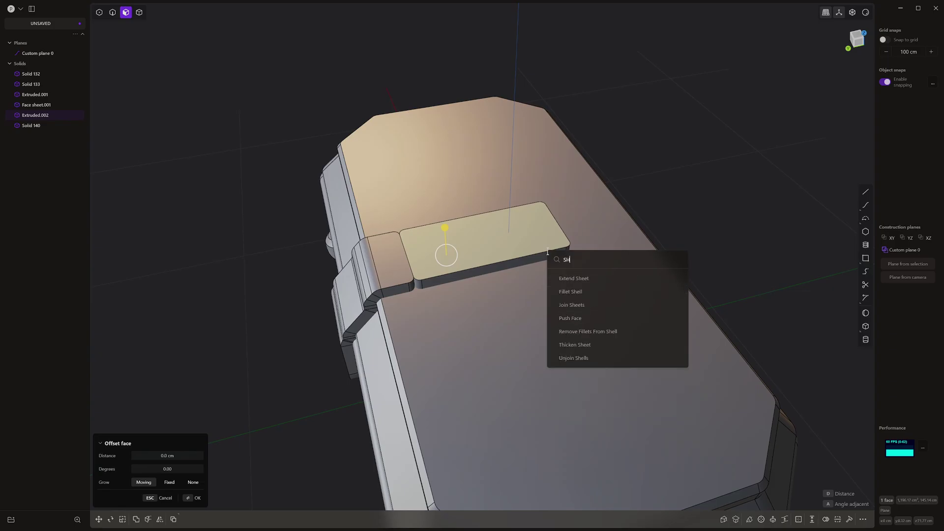
key(BackSpace)
key(BackSpace)
key(BackSpace)
key(BackSpace)
key(BackSpace)
text(ED)
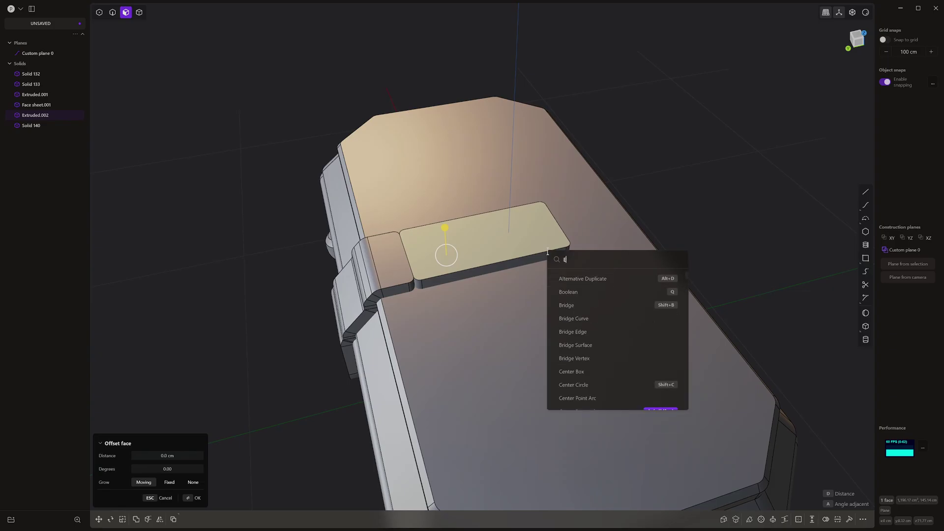
key(BackSpace)
key(BackSpace)
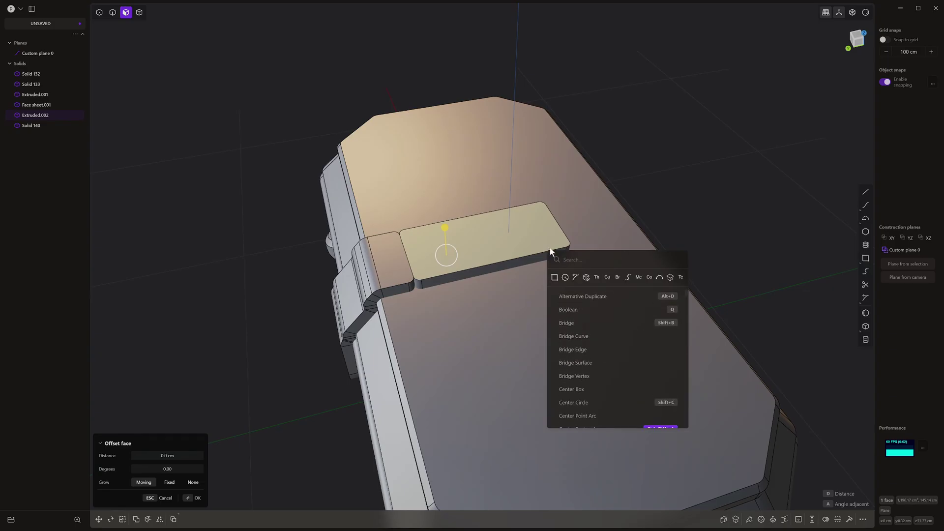
click(638, 155)
key(2)
mouse_move(486, 258)
middle_down()
mouse_move(505, 253)
mouse_move(490, 241)
middle_up()
click(487, 265)
middle_drag(493, 297, 490, 289)
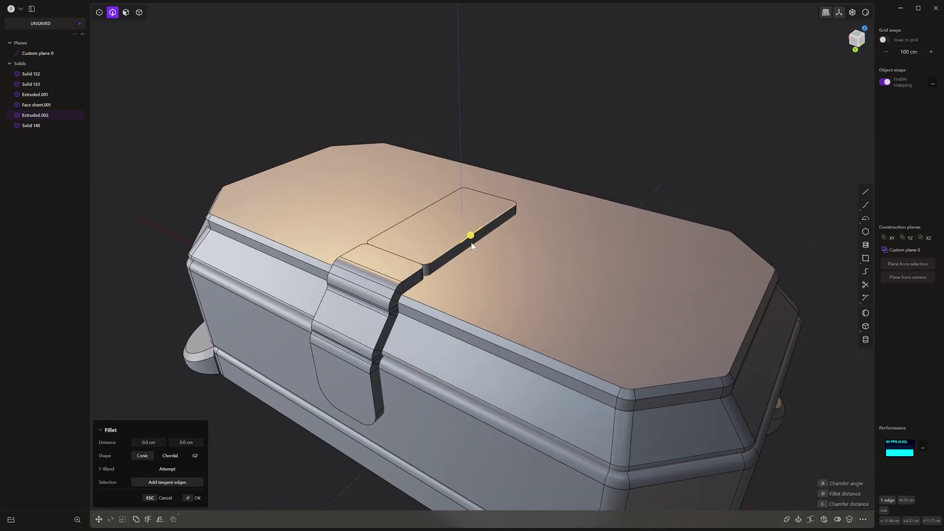
click(443, 233)
middle_drag(444, 234, 460, 204)
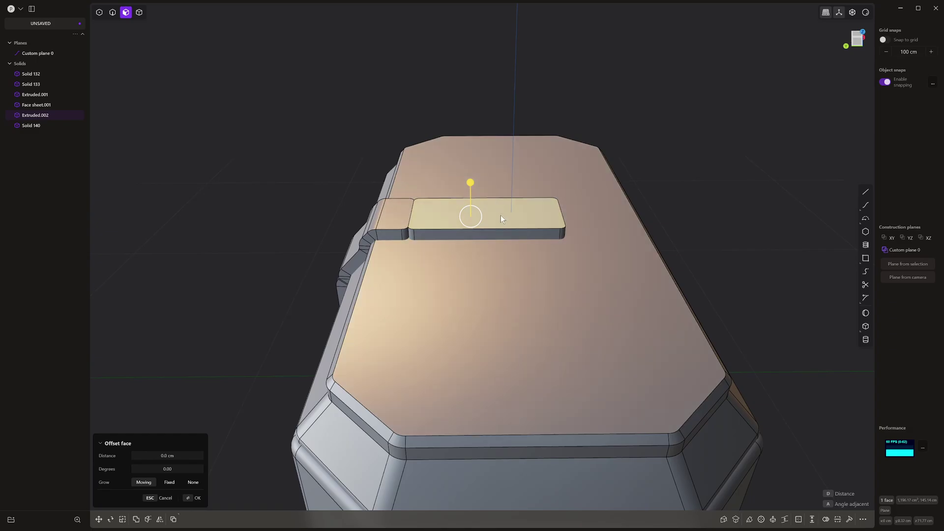
Show the control points of the rear strap piece's top face and raise the middle row to arch it.
click(499, 215)
key(shift+1)
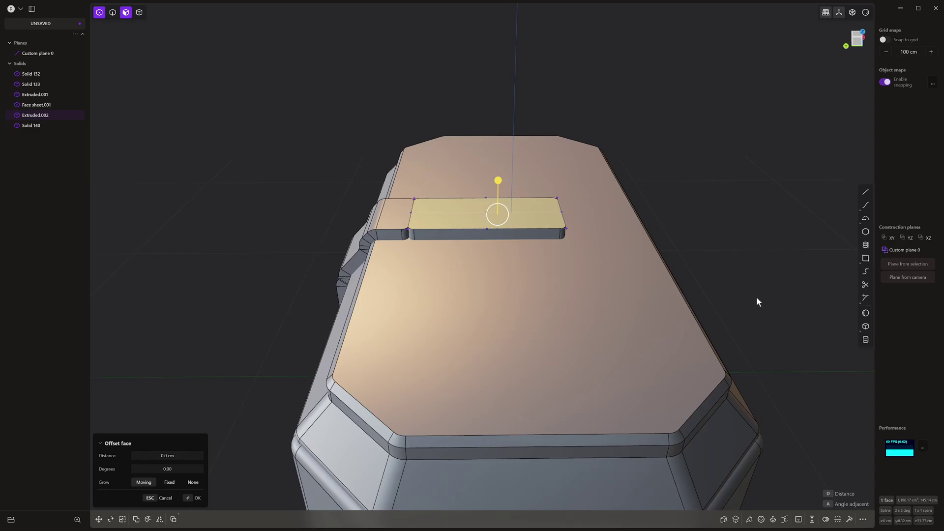
key(1)
drag(467, 187, 504, 254)
middle_drag(505, 251, 546, 267)
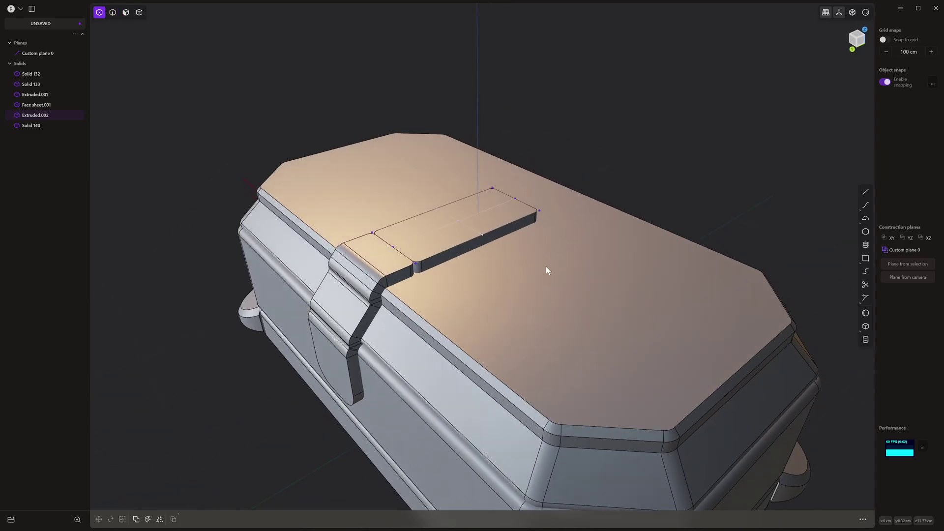
key(g)
drag(458, 211, 472, 150)
middle_drag(472, 149, 318, 298)
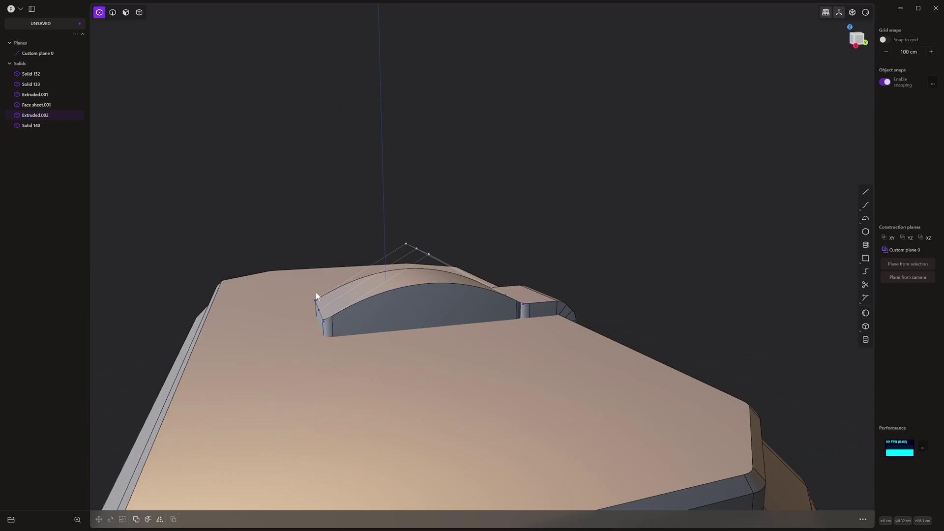
Raise the control points at the far end of the arched strap face slightly.
click(333, 311)
key(g)
drag(323, 270, 317, 257)
right_click(523, 358)
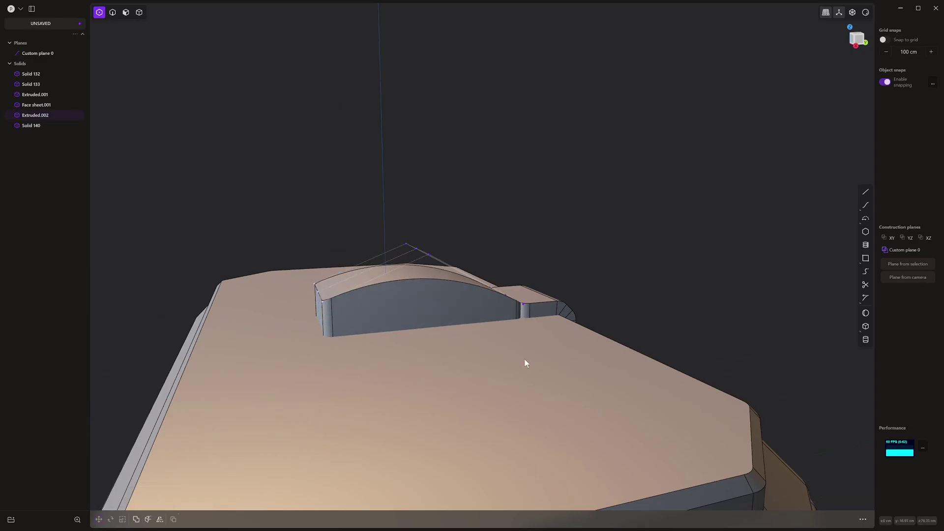
Fillet the upper outline edge of the arched rear strap piece by about 2.1 cm.
middle_drag(524, 359, 563, 355)
key(2)
click(493, 272)
key(b)
mouse_move(494, 270)
mouse_down()
mouse_move(491, 281)
mouse_move(494, 272)
mouse_up()
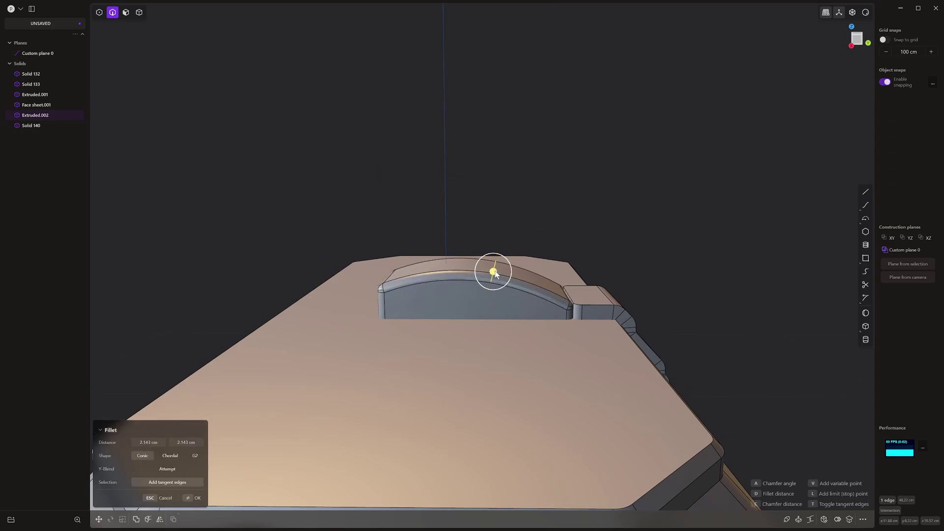
right_click(494, 274)
Fillet the outer outline edge of the front strap piece and deselect it.
scroll(499, 322, down, 2)
shift+middle_drag(500, 322, 482, 326)
click(510, 313)
key(f)
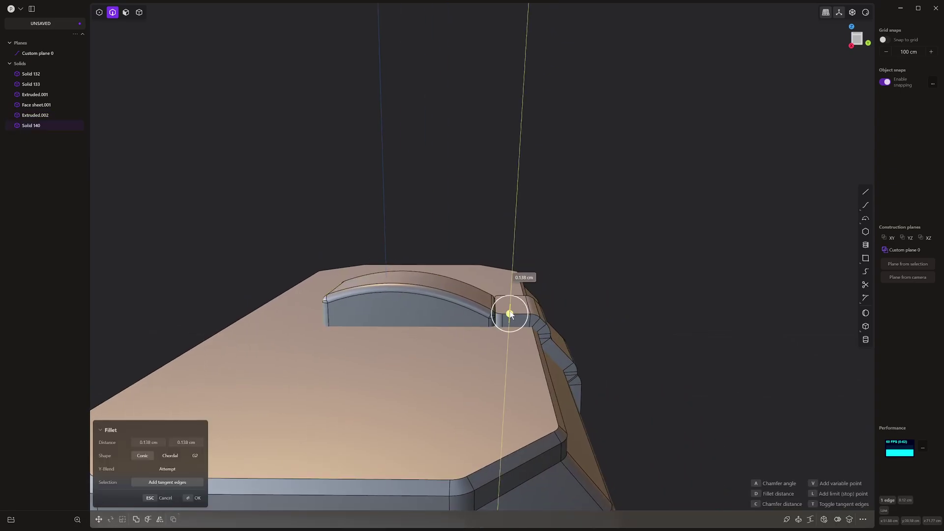
middle_drag(481, 311, 628, 200)
key(Return)
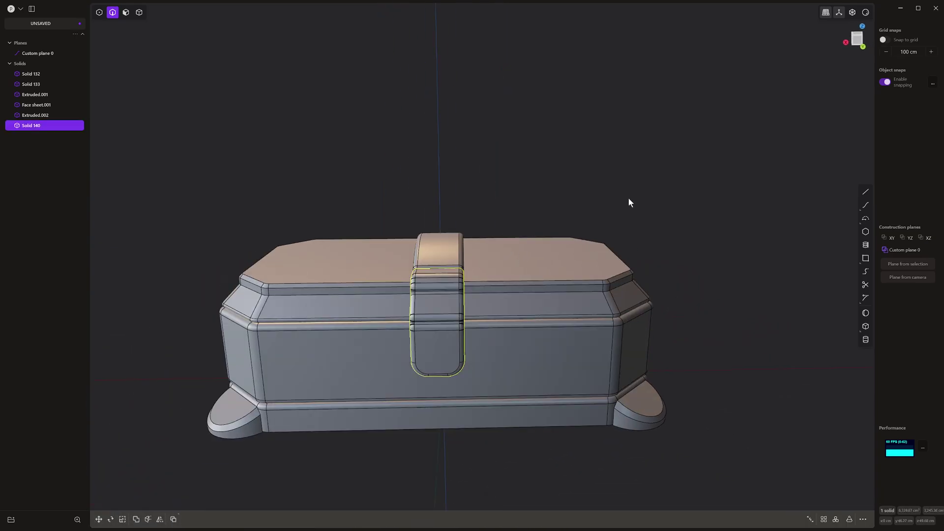
click(628, 200)
middle_drag(629, 272, 825, 352)
click(866, 314)
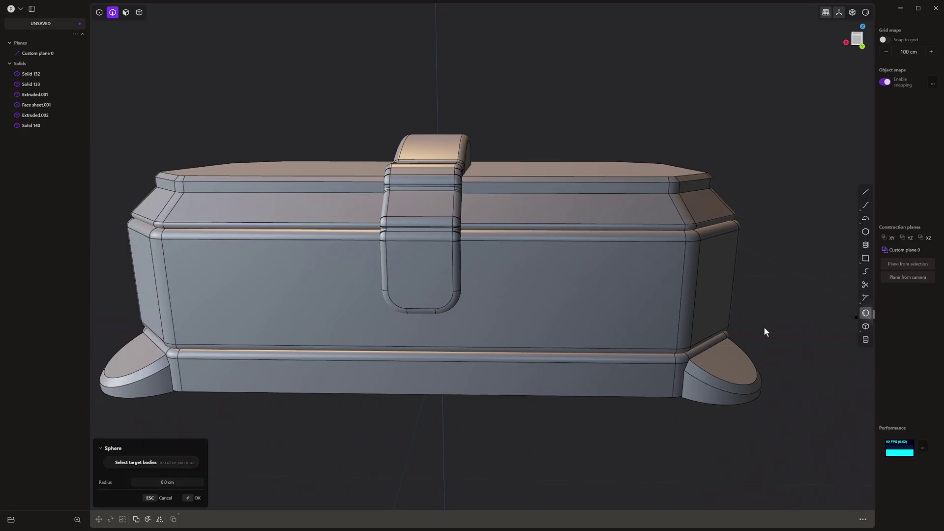
click(419, 313)
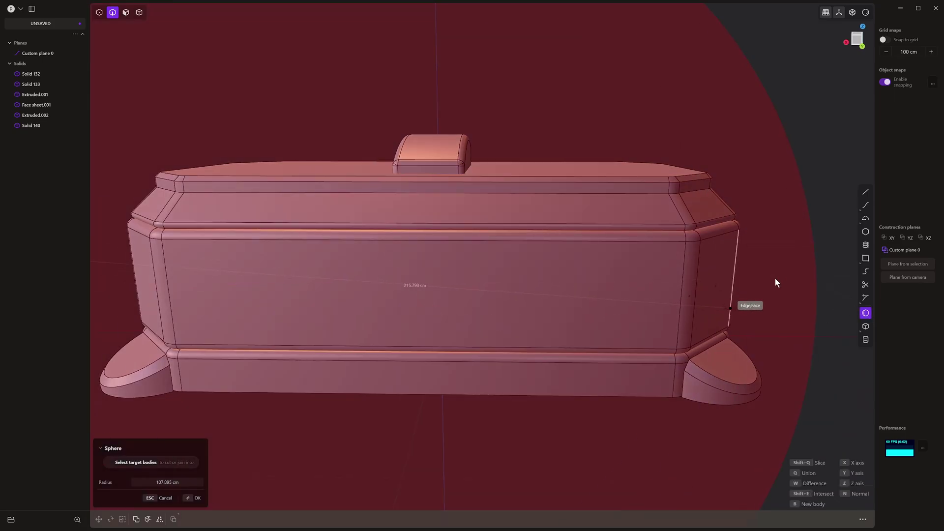
key(Escape)
Add a sphere of about 6.2 cm radius as a new body, centred on the front strap's lower face.
click(865, 313)
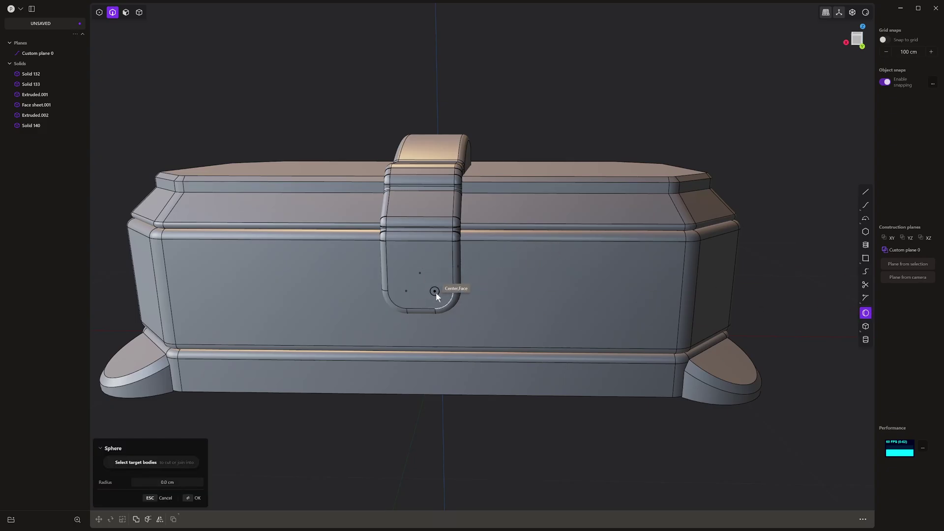
middle_drag(612, 308, 476, 248)
scroll(476, 247, up, 2)
click(463, 249)
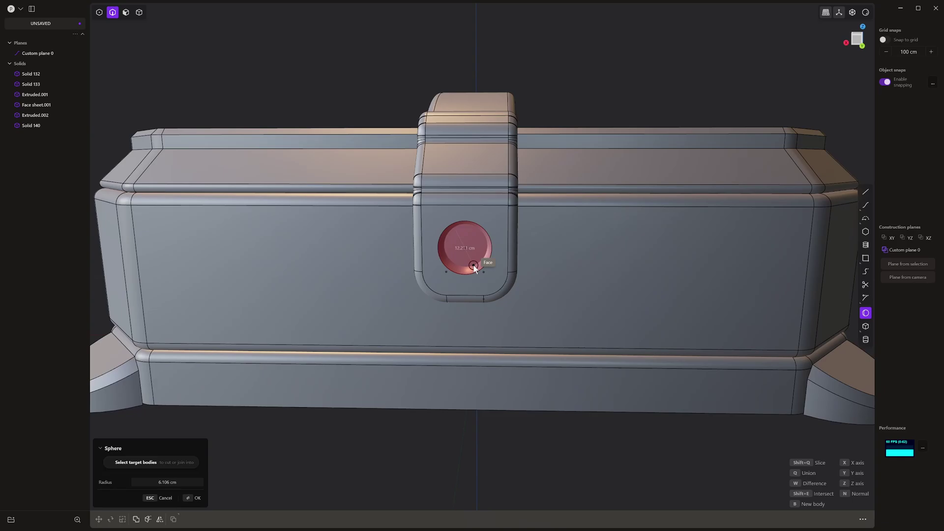
key(b)
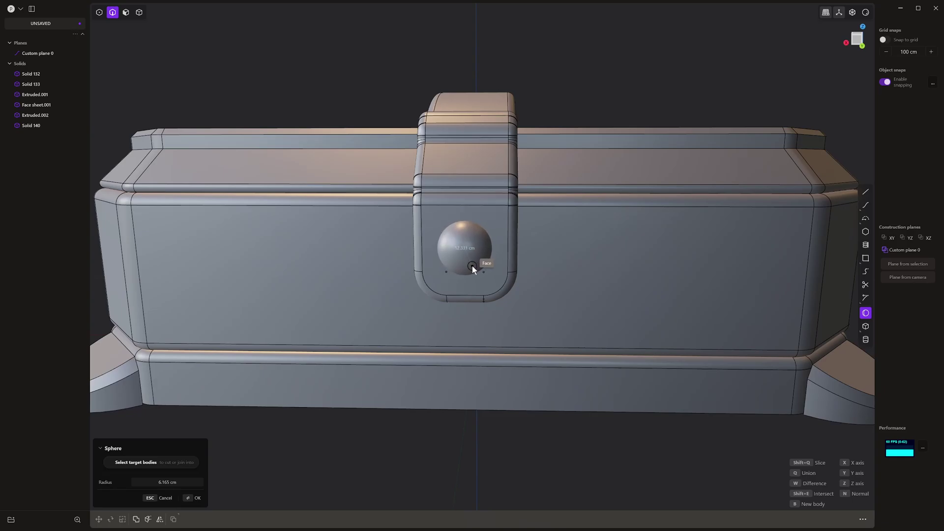
click(472, 266)
Scale the sphere down along the Y axis to flatten it into a button.
middle_drag(472, 266, 450, 255)
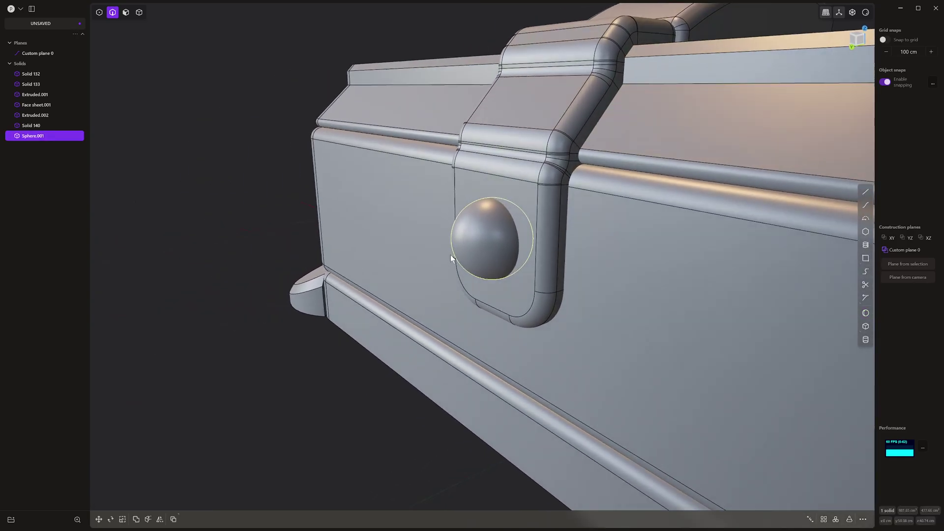
key(s)
key(y)
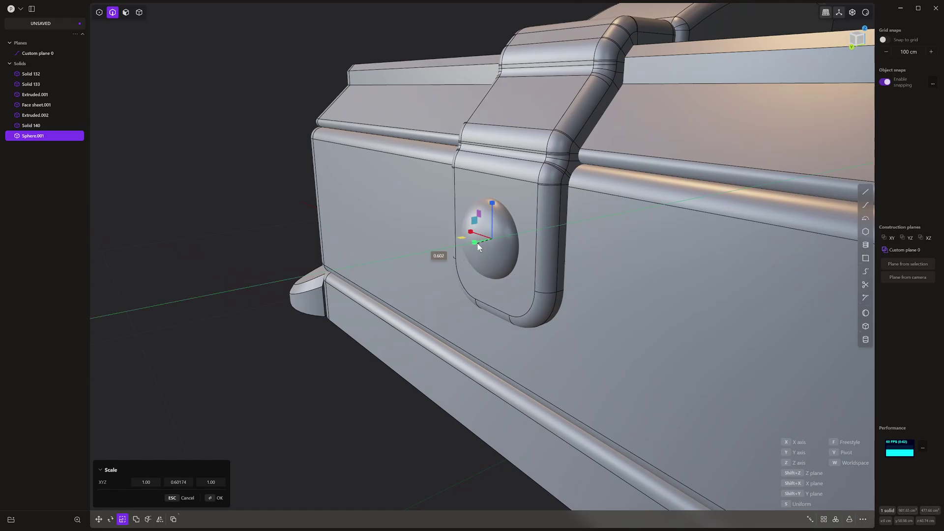
click(481, 243)
right_click(482, 244)
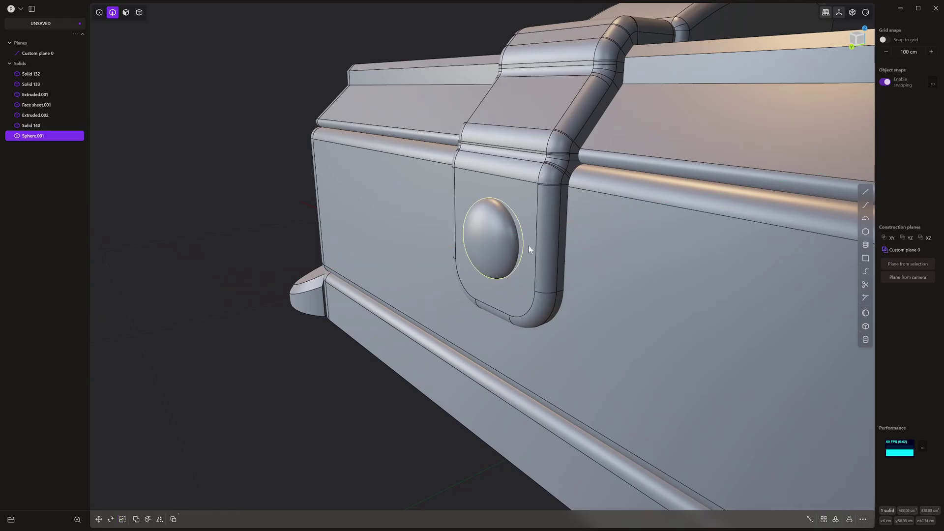
Unite the flattened button with the front strap piece using a Boolean union.
key(q)
click(528, 219)
key(q)
right_click(527, 218)
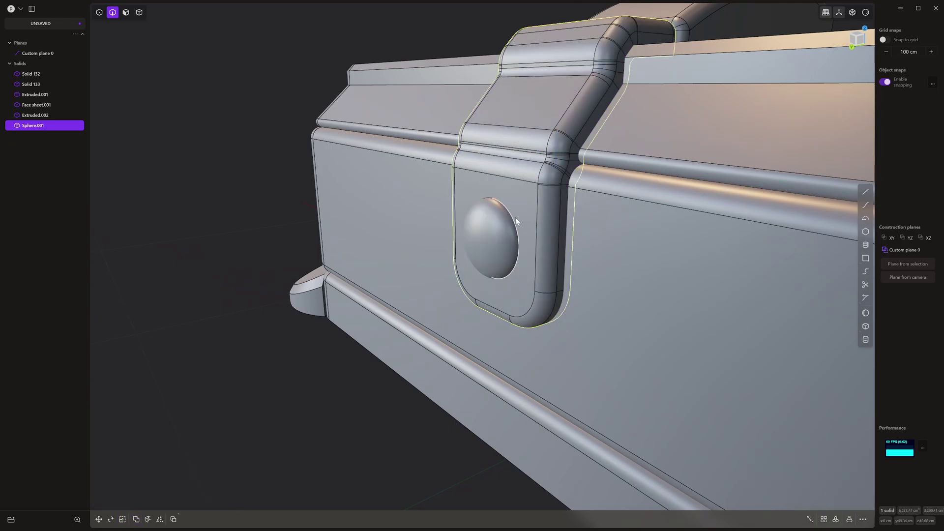
Fillet the circular edge where the button meets the front strap.
click(515, 218)
key(b)
key(Return)
middle_drag(517, 222, 573, 219)
scroll(521, 226, down, 4)
Select the lid's flat top face and show its control points.
middle_drag(472, 238, 381, 276)
scroll(385, 266, up, 1)
key(3)
click(397, 214)
shift+middle_drag(409, 212, 424, 253)
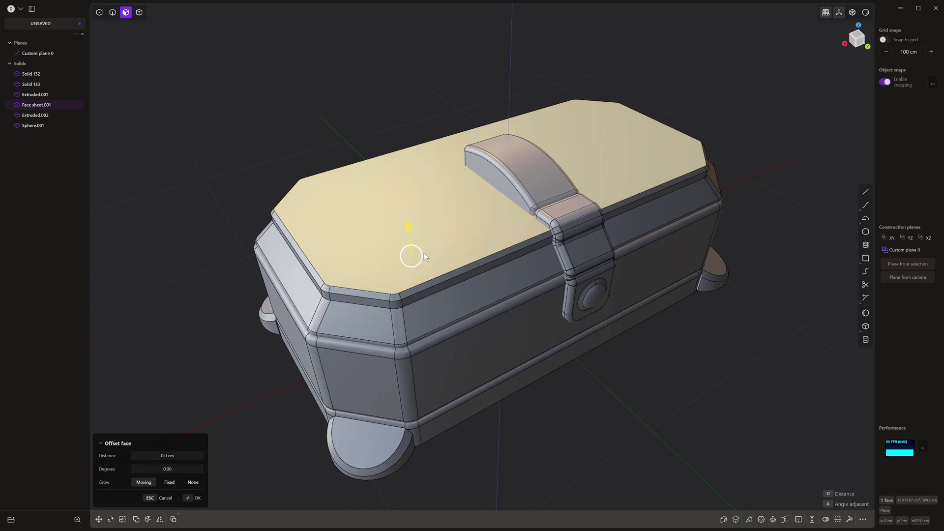
key(shift+1)
middle_drag(450, 211, 498, 155)
drag(475, 132, 498, 155)
click(502, 150)
middle_drag(499, 139, 456, 94)
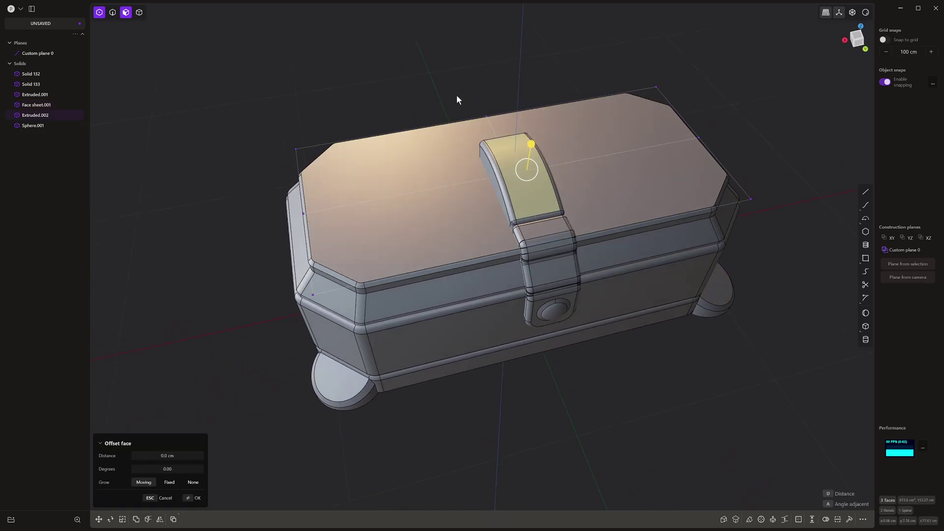
scroll(456, 95, up, 1)
drag(456, 95, 582, 279)
scroll(582, 279, down, 1)
Raise the middle control points of the lid's top face to arch the lid gently along its length.
key(2)
key(1)
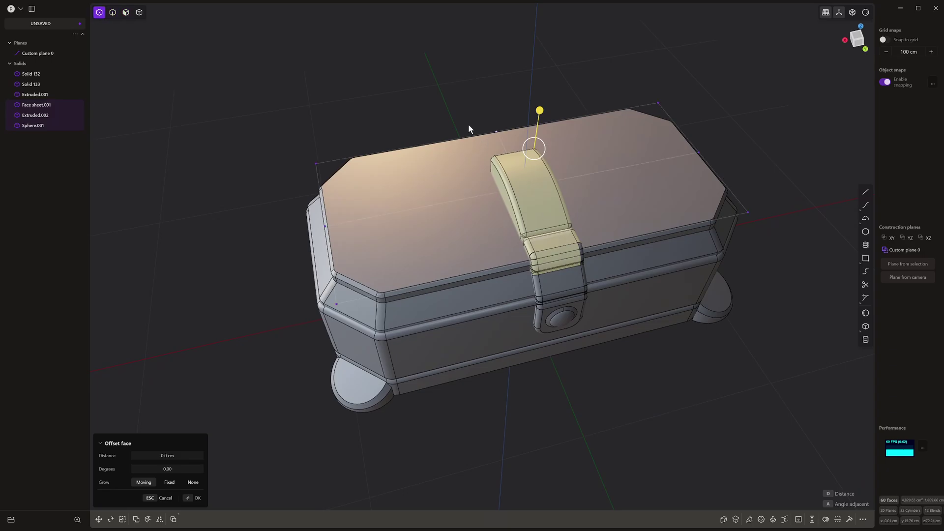
drag(466, 109, 604, 298)
middle_drag(603, 287, 564, 230)
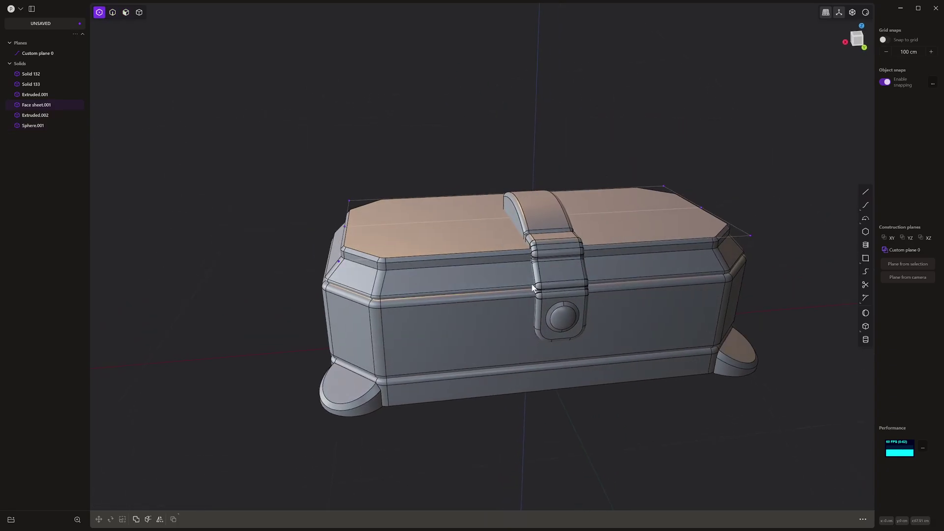
click(526, 216)
key(g)
mouse_move(534, 179)
mouse_down()
mouse_move(536, 170)
mouse_move(539, 193)
mouse_move(544, 173)
mouse_up()
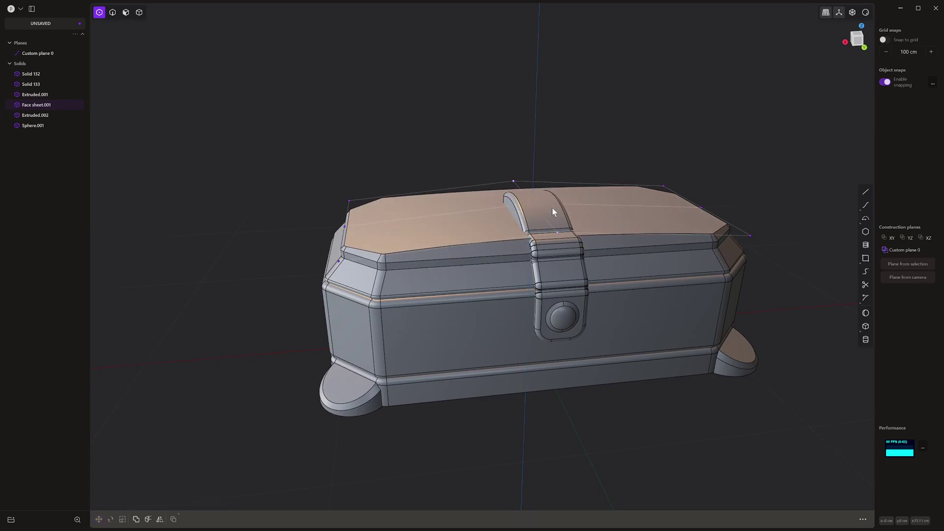
middle_drag(571, 244, 708, 239)
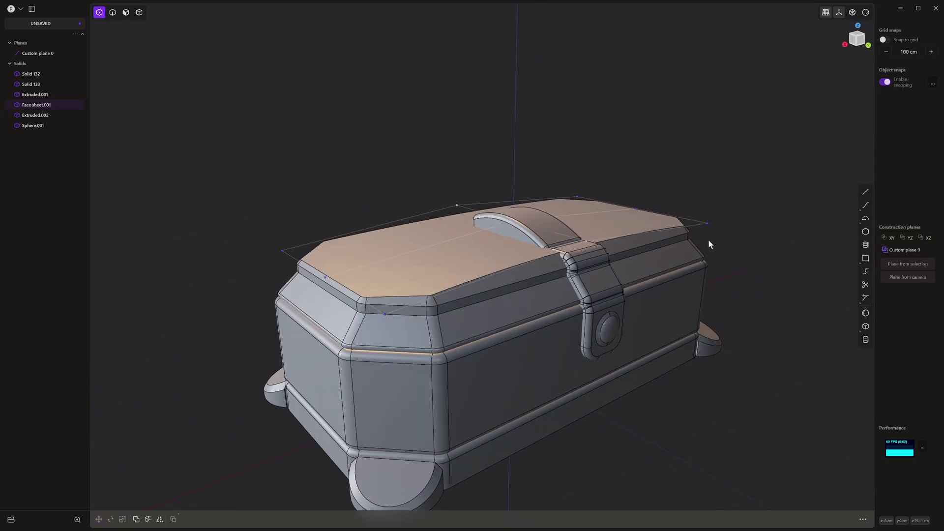
Move both strap pieces together along the Z and Y axes to seat them on the arched lid.
key(4)
click(586, 286)
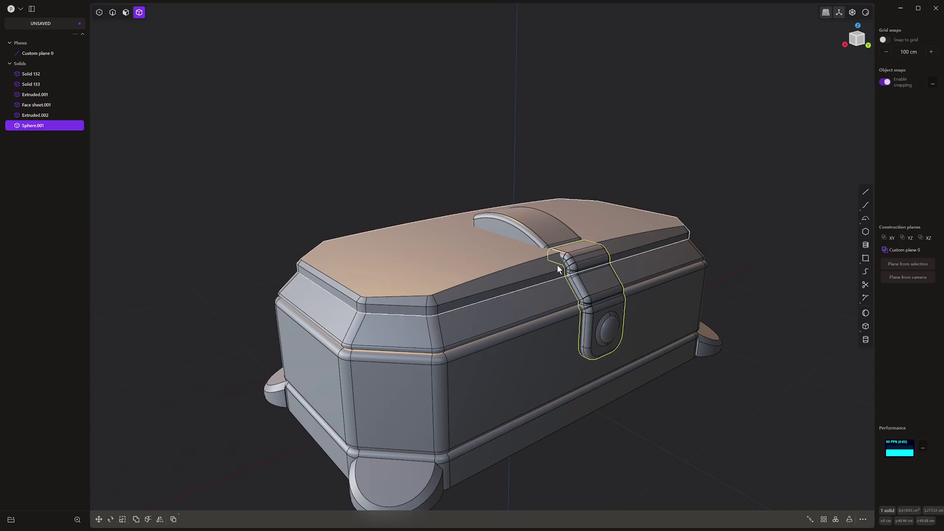
shift+click(544, 240)
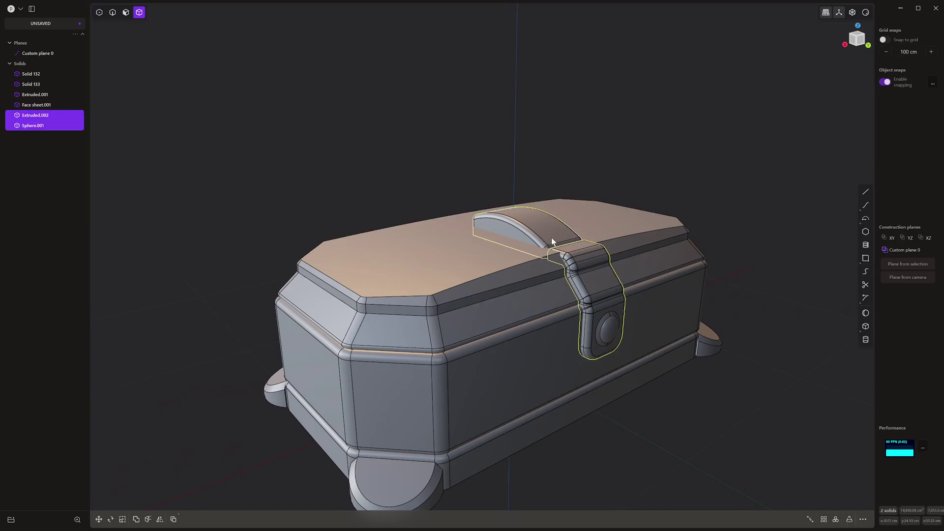
key(g)
key(z)
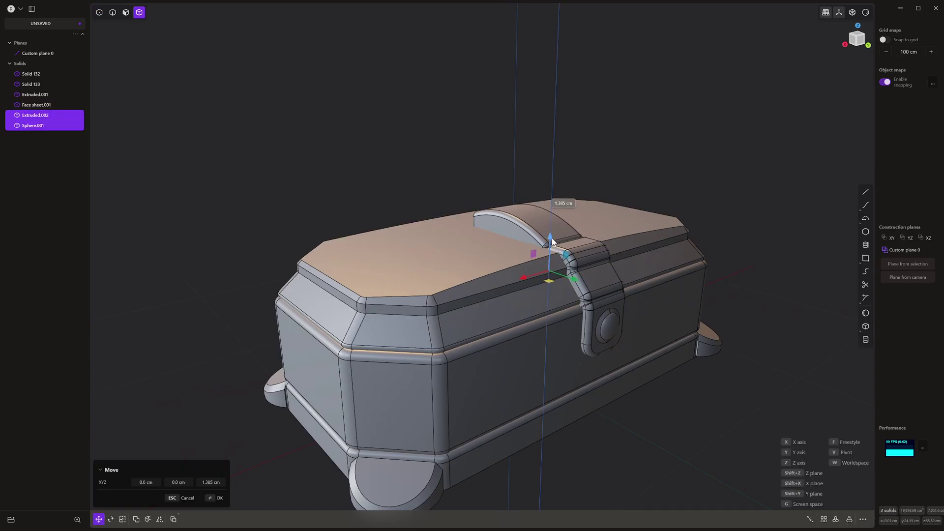
middle_drag(557, 240, 596, 251)
drag(578, 274, 581, 274)
drag(545, 237, 544, 236)
drag(577, 274, 573, 272)
key(Return)
Fillet the rim edge of the lid's arched top.
middle_drag(646, 194, 353, 276)
click(615, 145)
key(2)
click(360, 270)
key(f)
drag(362, 271, 362, 265)
key(Return)
scroll(376, 259, down, 2)
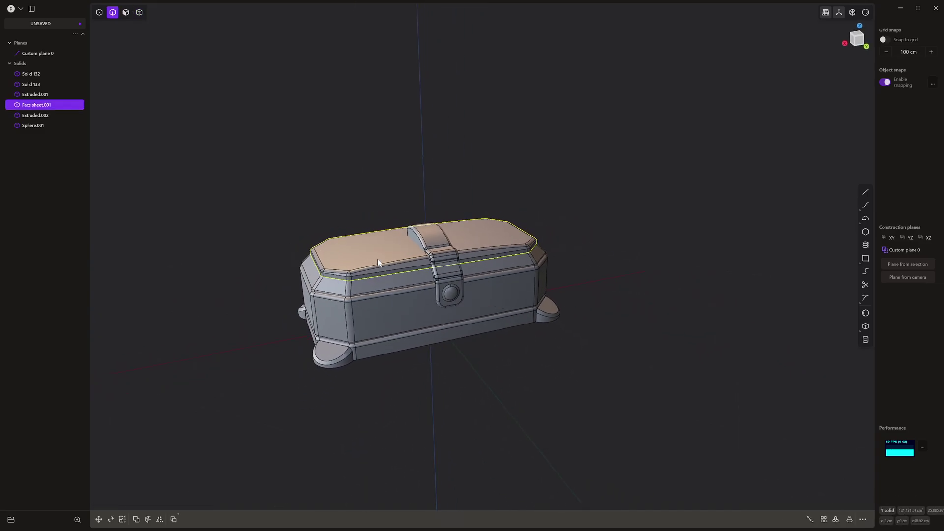
Set a temporary construction plane on the sloped top face of the front corner foot.
middle_drag(377, 259, 404, 281)
scroll(402, 373, up, 3)
middle_drag(402, 372, 388, 343)
key(3)
click(379, 346)
key(shift+1)
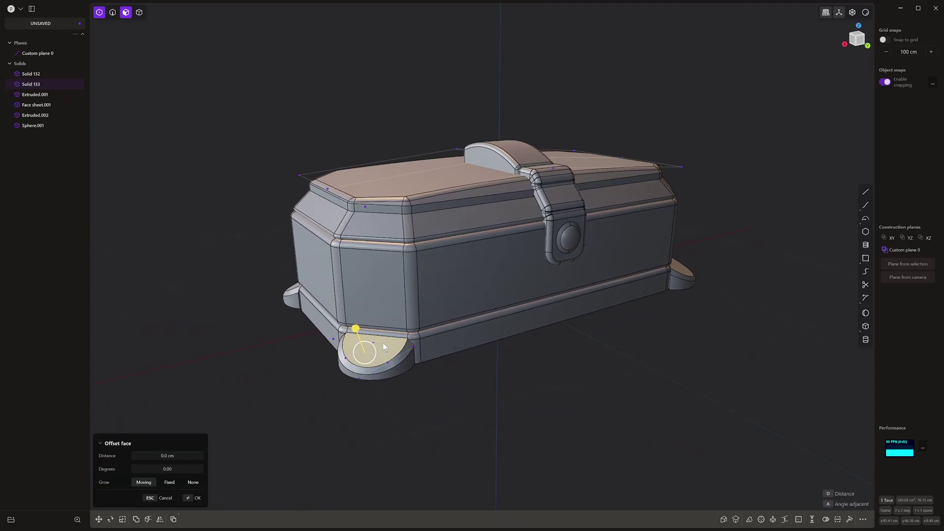
key(shift+space)
click(382, 344)
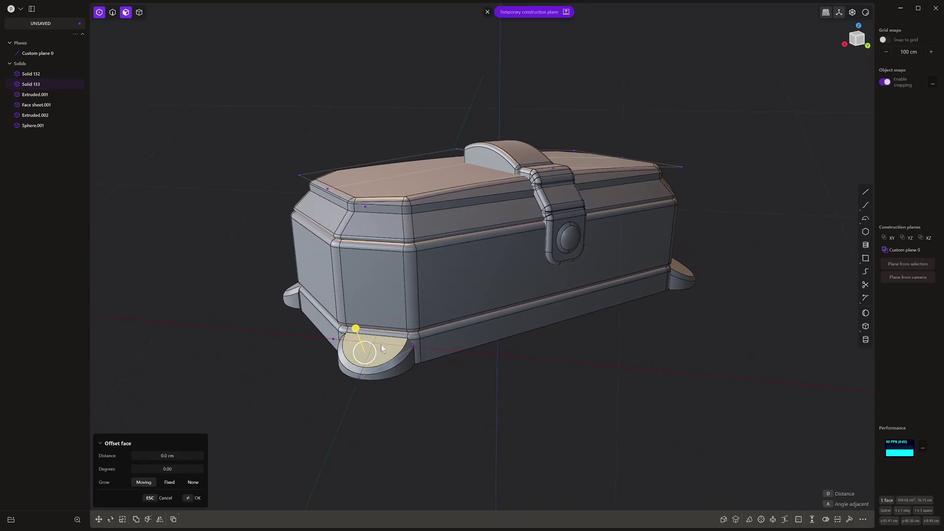
key(shift+space)
Fillet the upper curved edge of the front corner foot.
middle_drag(382, 344, 336, 363)
key(2)
click(358, 350)
key(f)
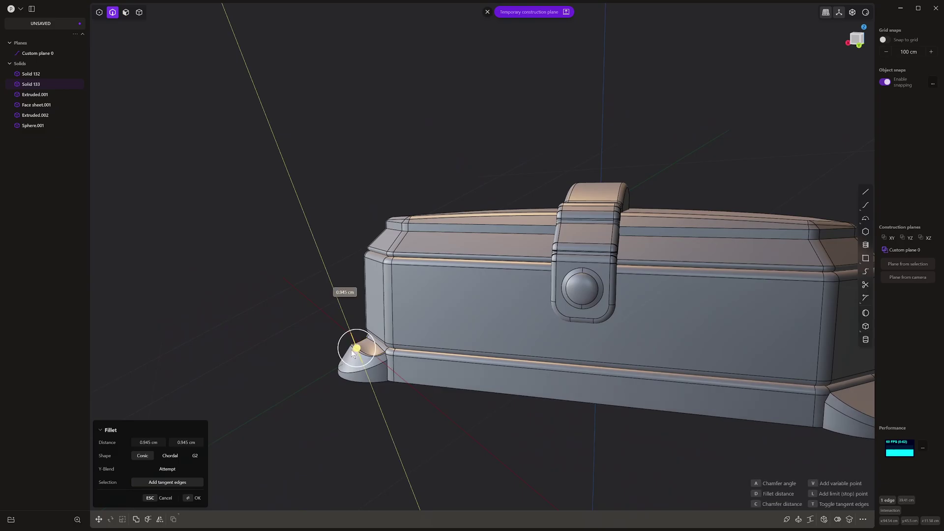
drag(346, 352, 343, 352)
key(Return)
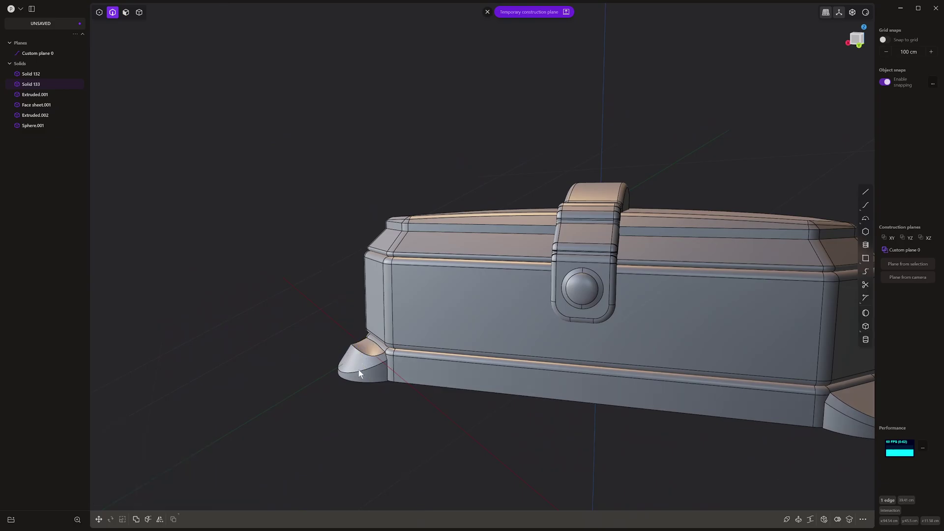
Round the lower curved edge of the same foot with a fillet of about 4.4 cm.
click(359, 373)
key(f)
mouse_move(360, 370)
mouse_down()
mouse_move(366, 348)
mouse_move(350, 376)
mouse_up()
key(Return)
click(355, 372)
key(b)
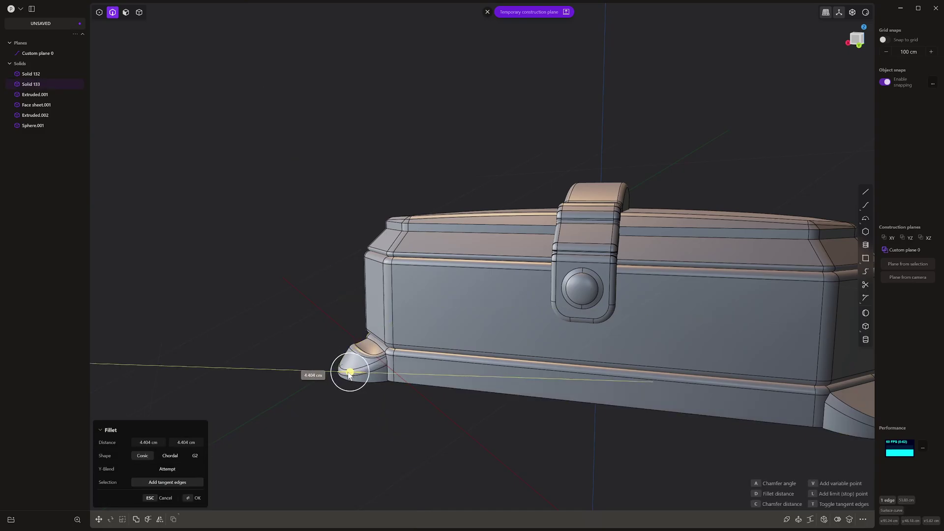
key(Return)
Clear the temporary construction plane and mirror the footed base so the other corner feet match the rounded one.
scroll(355, 382, down, 5)
middle_drag(350, 379, 459, 379)
key(3)
click(458, 378)
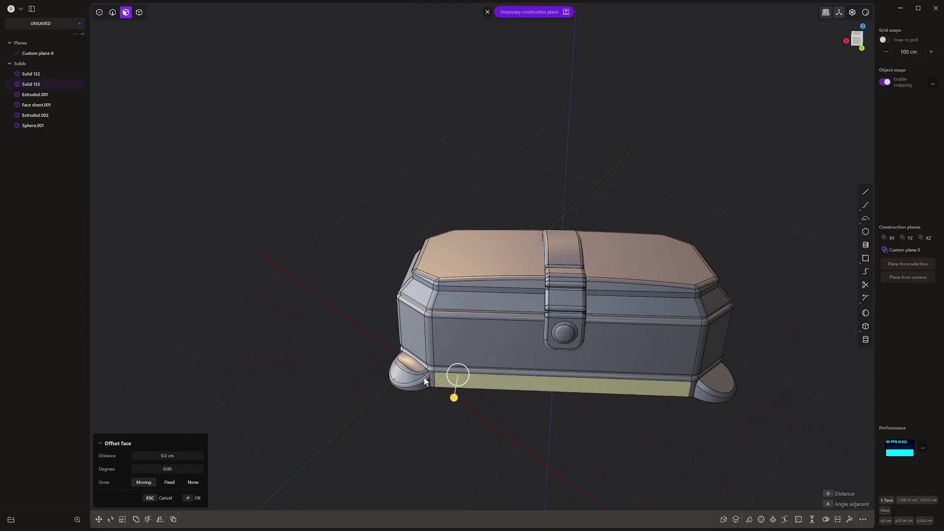
key(4)
click(411, 377)
key(alt+x)
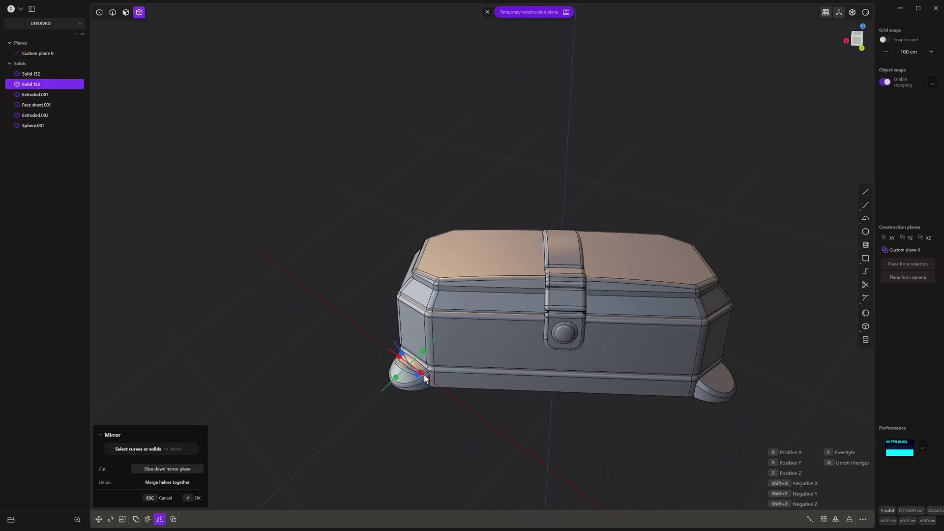
key(Return)
click(487, 12)
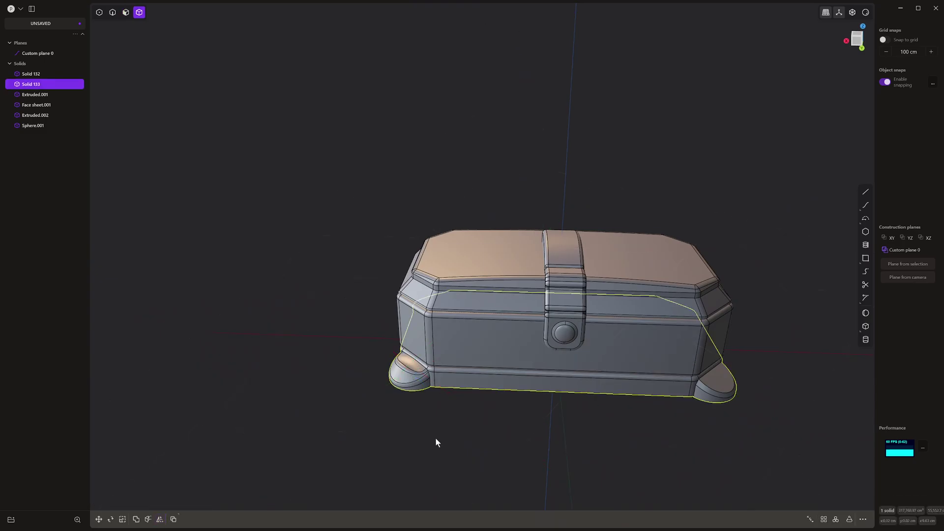
click(442, 391)
middle_drag(442, 391, 463, 384)
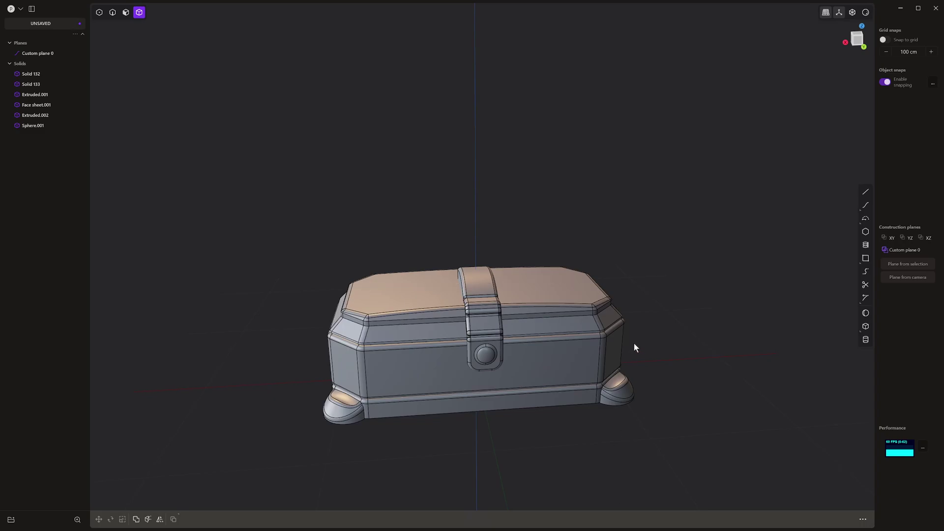
middle_drag(635, 347, 540, 322)
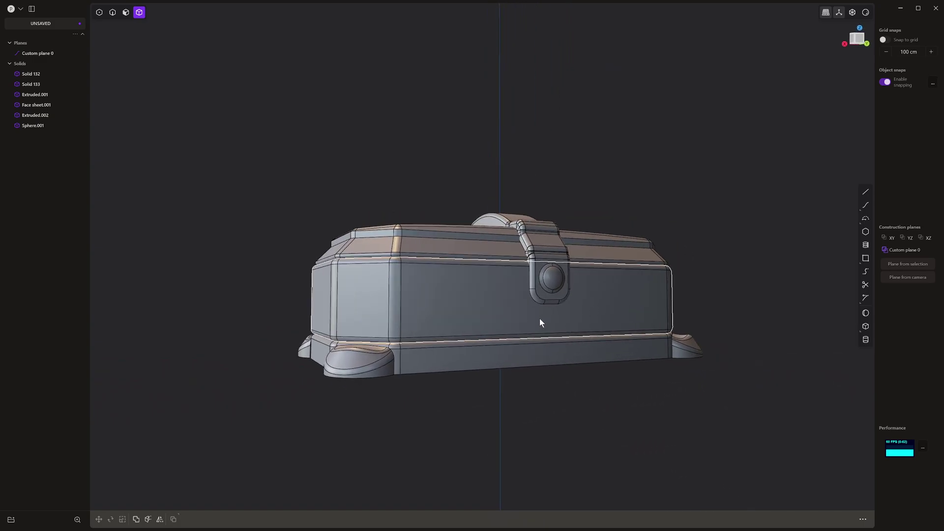
Switch to Blender and refresh the Plasticity link to import the visible chest parts.
key(alt+Tab)
key(alt+Tab)
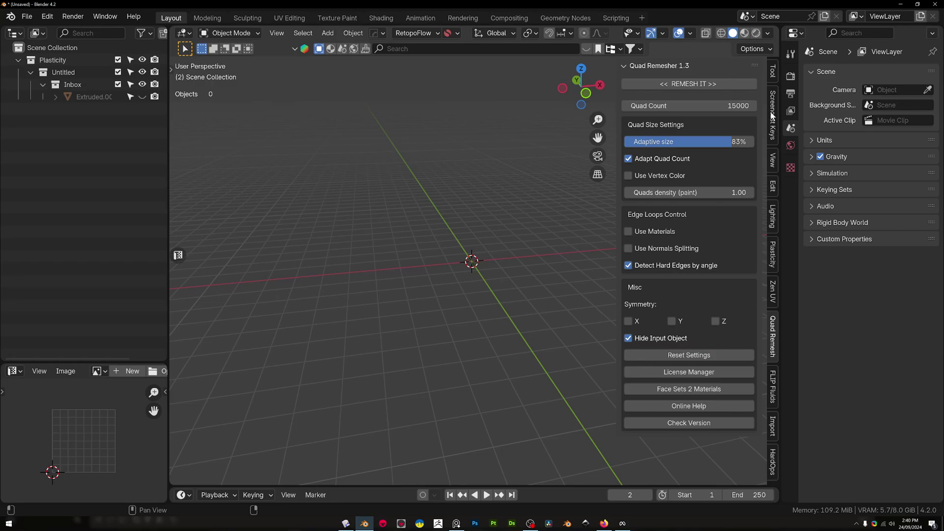
click(773, 256)
middle_drag(580, 163, 515, 236)
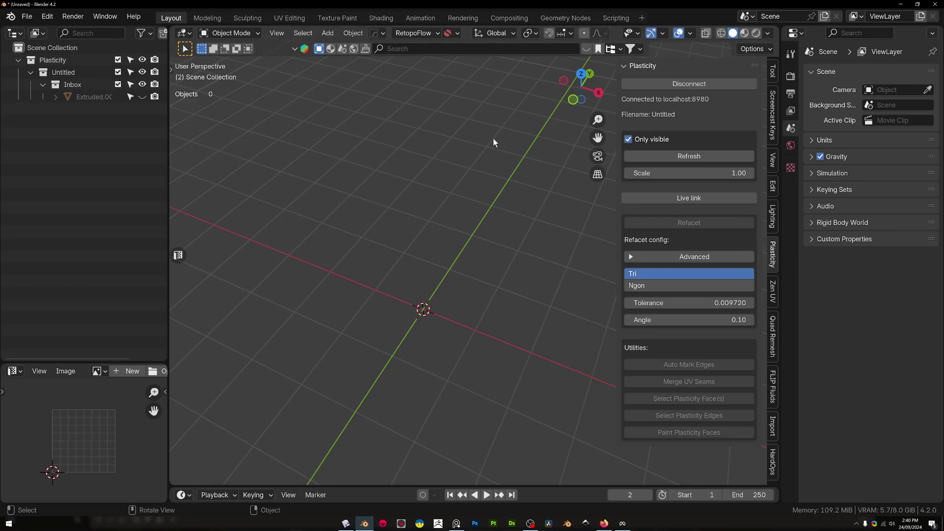
middle_drag(494, 142, 538, 126)
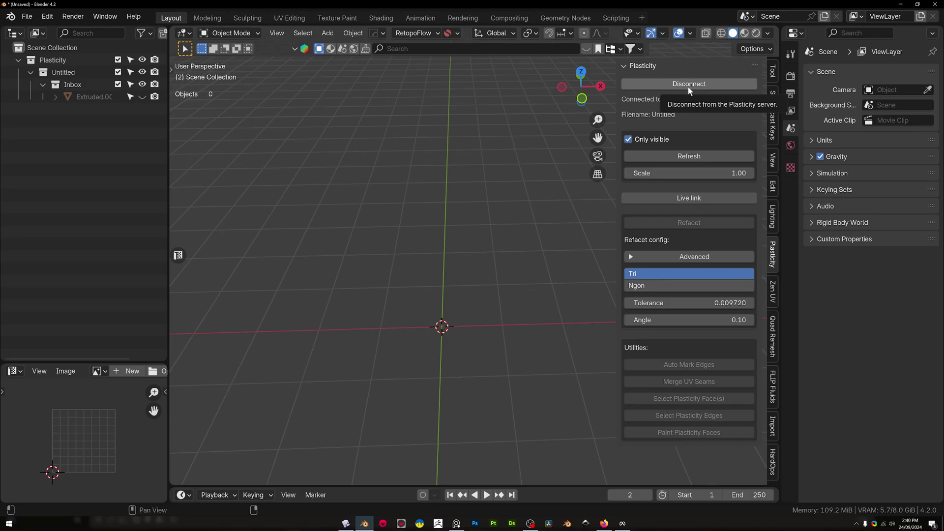
click(689, 156)
mouse_move(580, 226)
middle_down()
mouse_move(540, 243)
mouse_move(573, 221)
middle_up()
mouse_move(508, 268)
middle_down()
mouse_move(599, 269)
mouse_move(597, 289)
middle_up()
scroll(552, 240, up, 4)
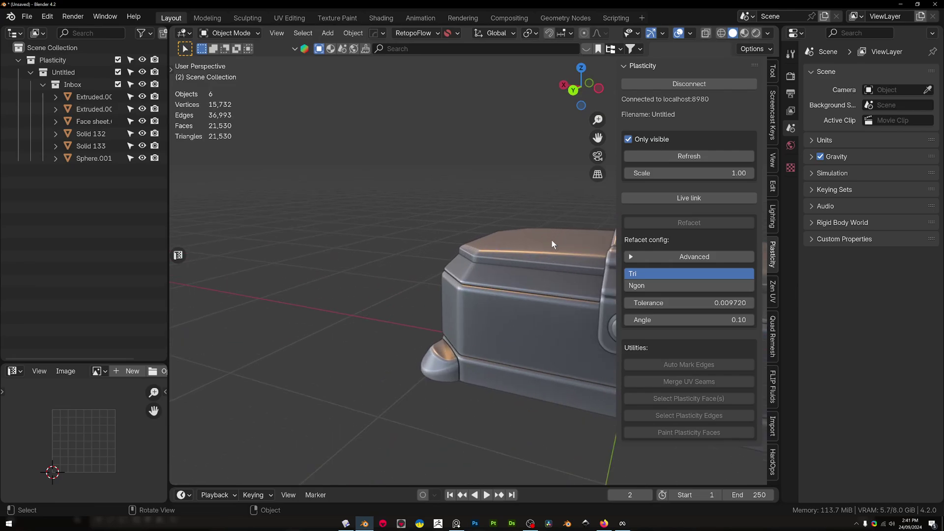
middle_drag(552, 240, 468, 239)
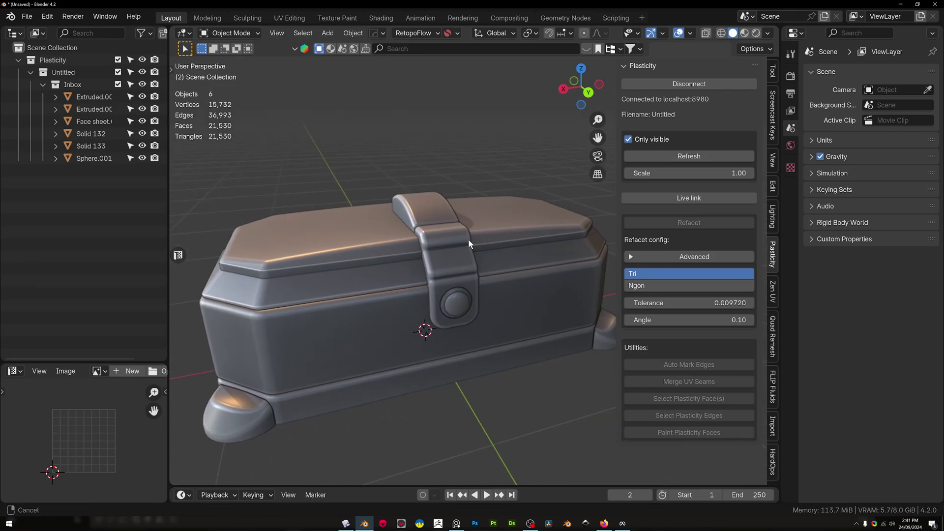
Turn on the wireframe overlay to show the imported chest's mesh.
click(395, 271)
scroll(395, 270, down, 2)
key(q)
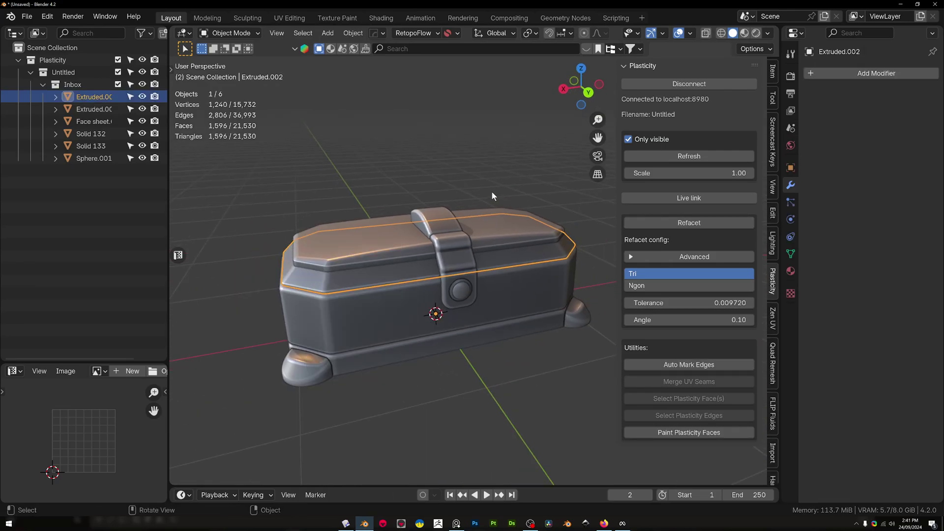
key(q)
mouse_move(401, 414)
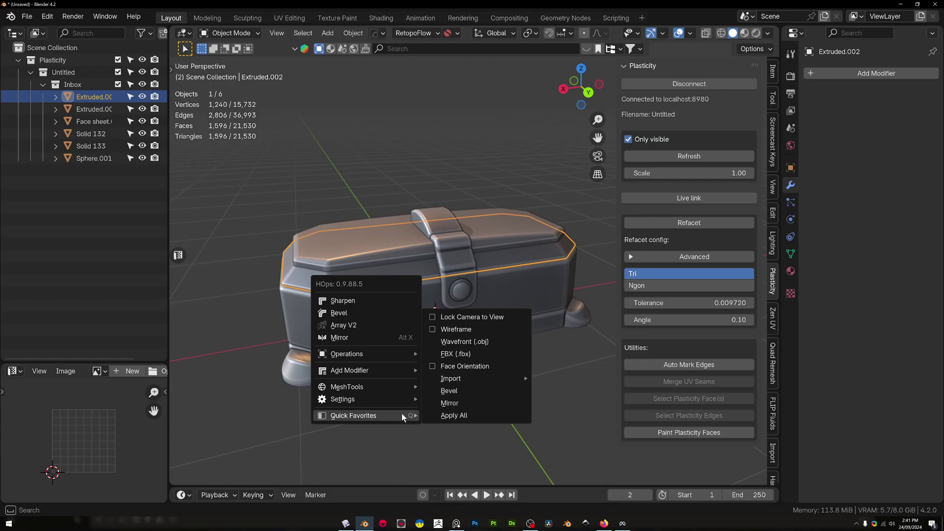
click(460, 331)
scroll(460, 333, down, 2)
Select all six chest parts and refacet them as Ngon meshes with the basic settings.
click(397, 132)
middle_drag(399, 160, 396, 328)
click(395, 328)
shift+click(393, 362)
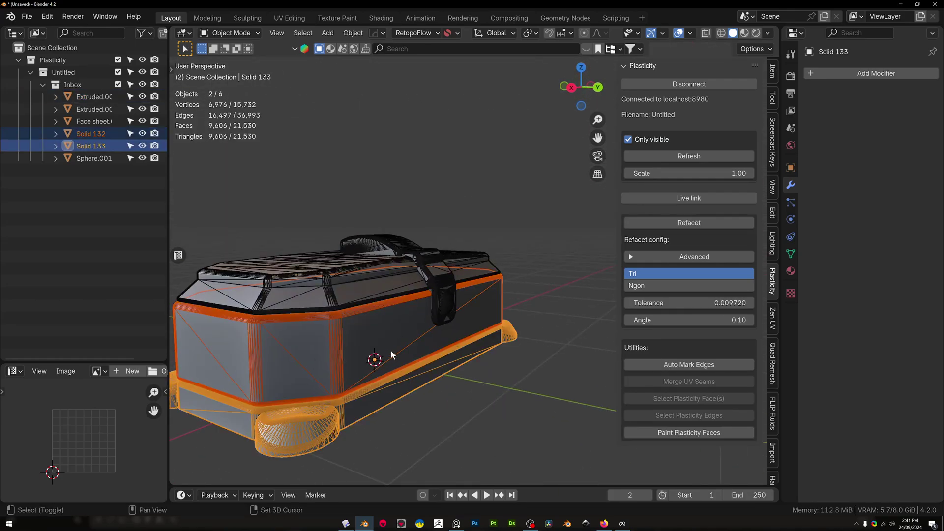
shift+click(382, 281)
shift+click(348, 261)
shift+click(374, 236)
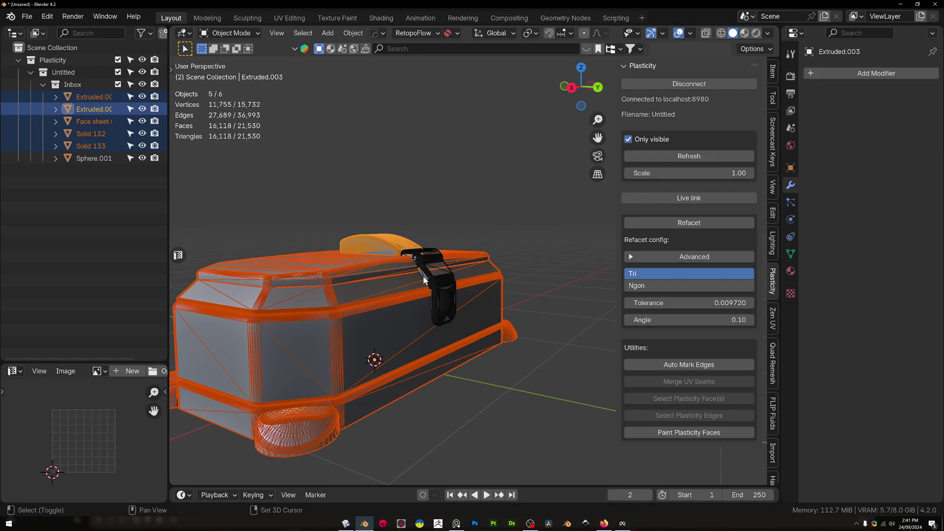
shift+click(414, 248)
middle_drag(415, 249, 455, 268)
scroll(455, 268, down, 3)
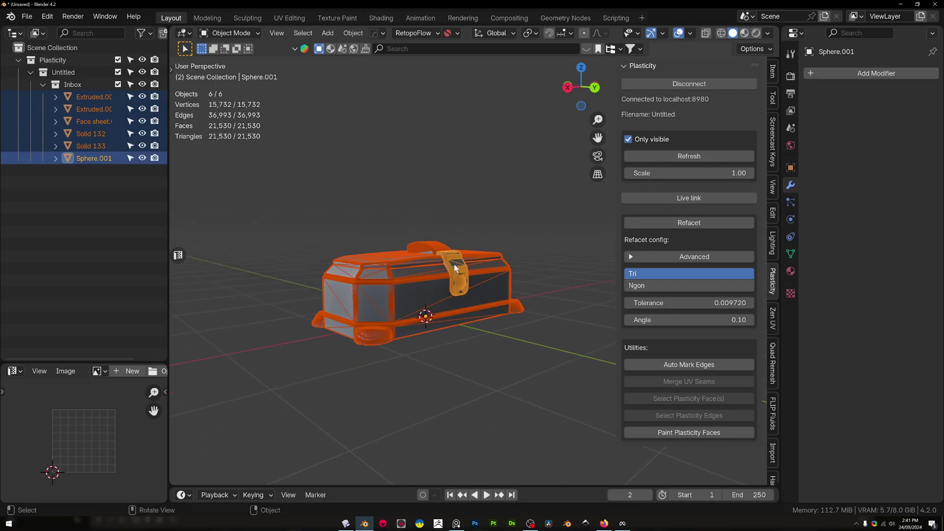
drag(267, 191, 574, 405)
click(633, 257)
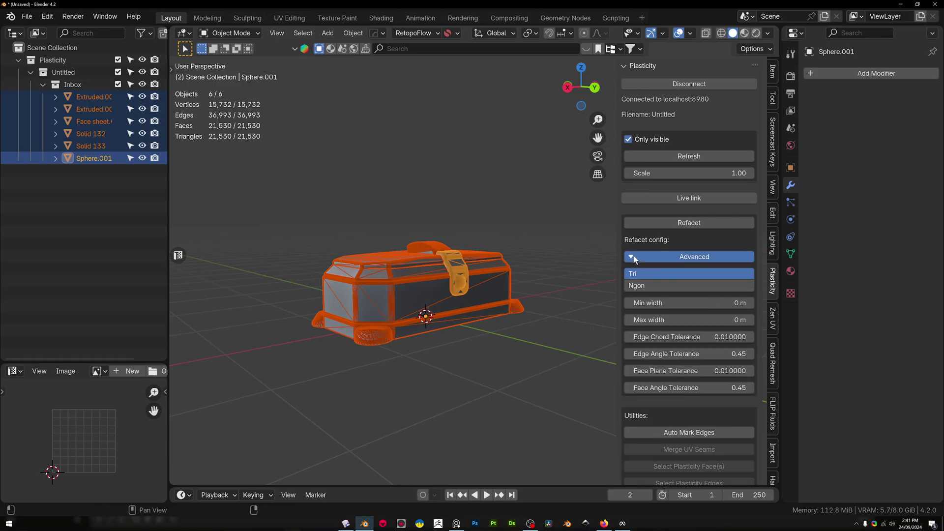
click(633, 256)
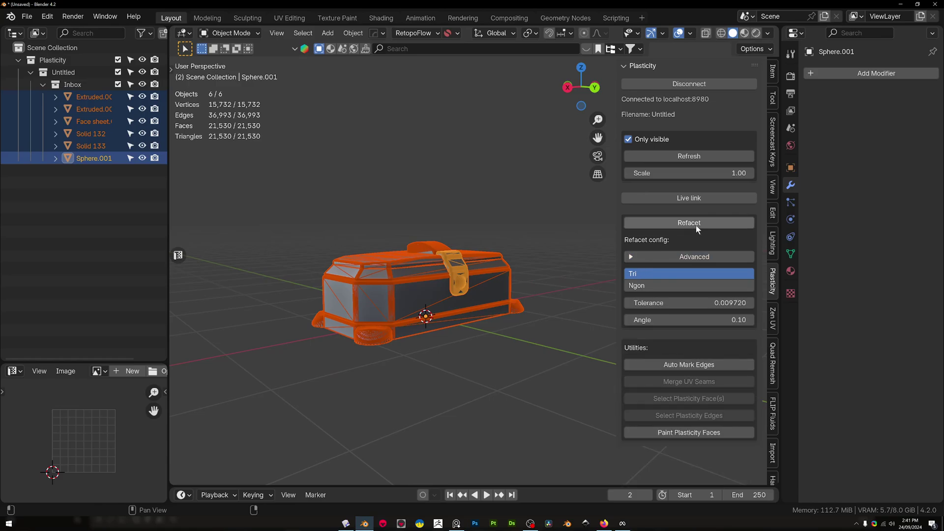
click(687, 284)
click(704, 224)
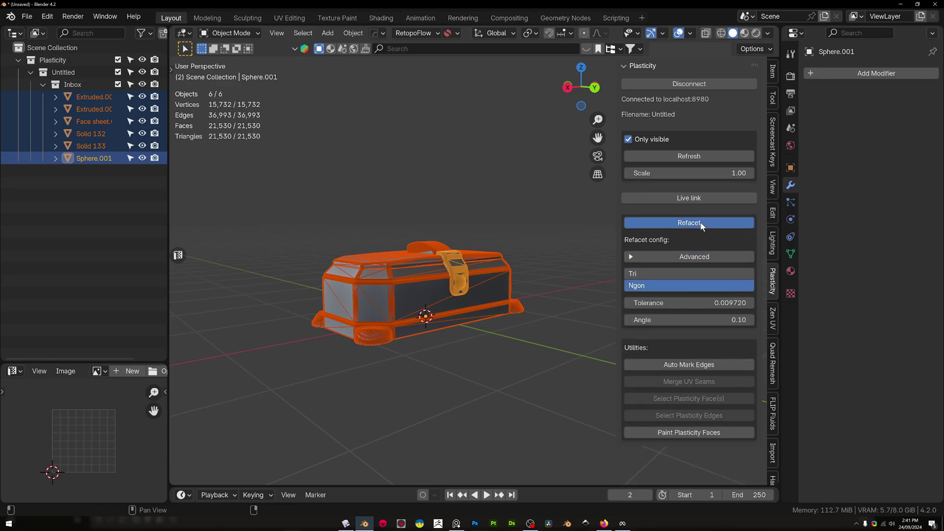
middle_drag(480, 271, 471, 306)
click(562, 194)
Examine the refaceted chest's wireframe from several angles and distances.
scroll(563, 194, up, 4)
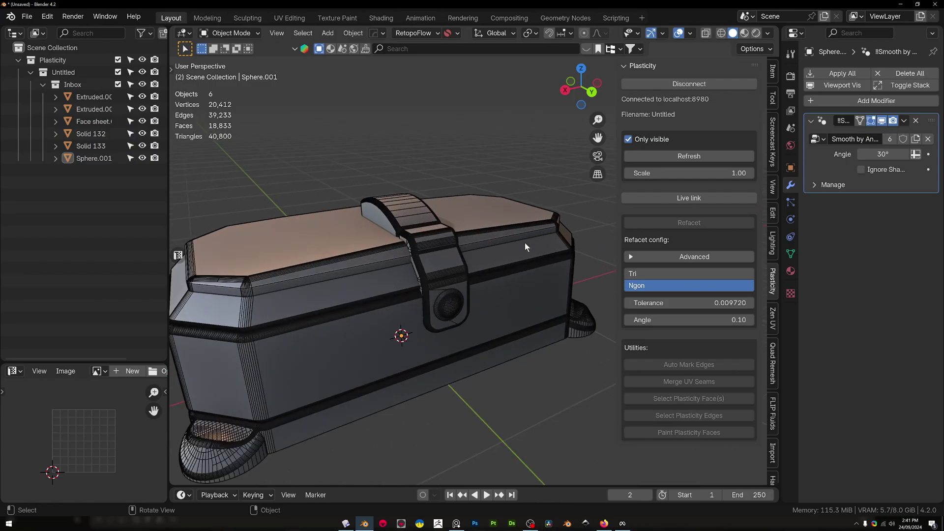
middle_drag(525, 243, 549, 232)
scroll(492, 251, down, 1)
middle_drag(431, 269, 486, 257)
scroll(463, 266, down, 7)
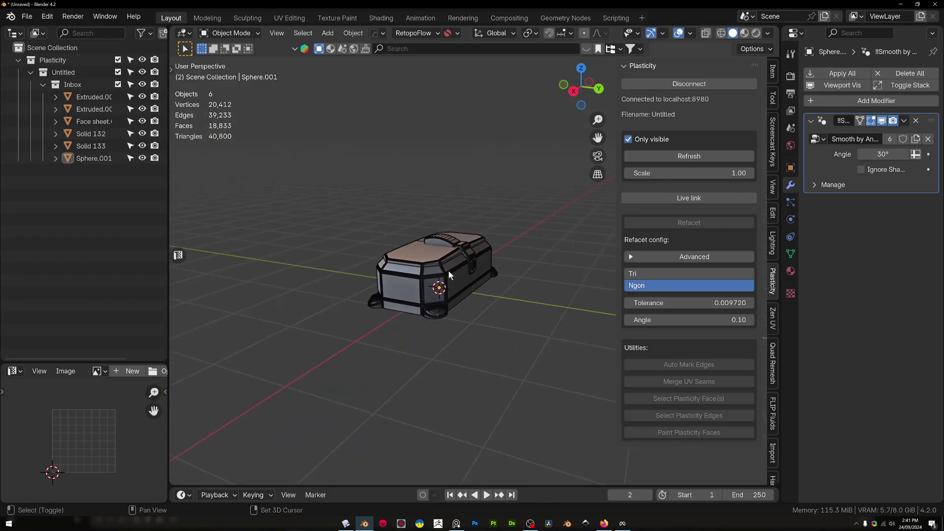
scroll(445, 300, up, 3)
scroll(442, 307, up, 4)
shift+middle_drag(443, 307, 371, 151)
scroll(412, 312, down, 2)
scroll(410, 291, down, 4)
Inspect the topology of all chest parts in Edit Mode, then return to Object Mode and clear the selection.
drag(277, 104, 622, 391)
key(Tab)
middle_drag(496, 306, 422, 316)
scroll(489, 295, down, 1)
scroll(490, 296, up, 1)
key(Tab)
click(414, 288)
scroll(437, 291, down, 3)
click(407, 311)
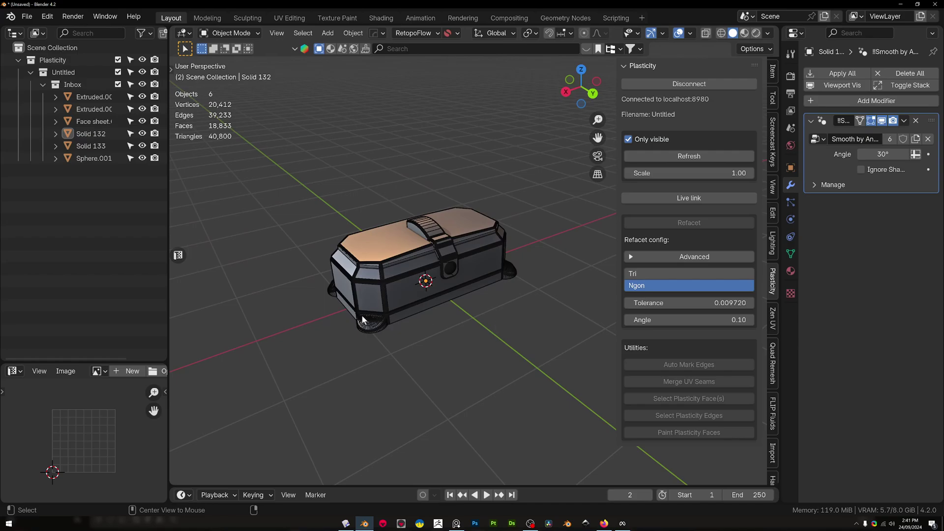
Turn off the wireframe overlay.
key(q)
mouse_move(426, 309)
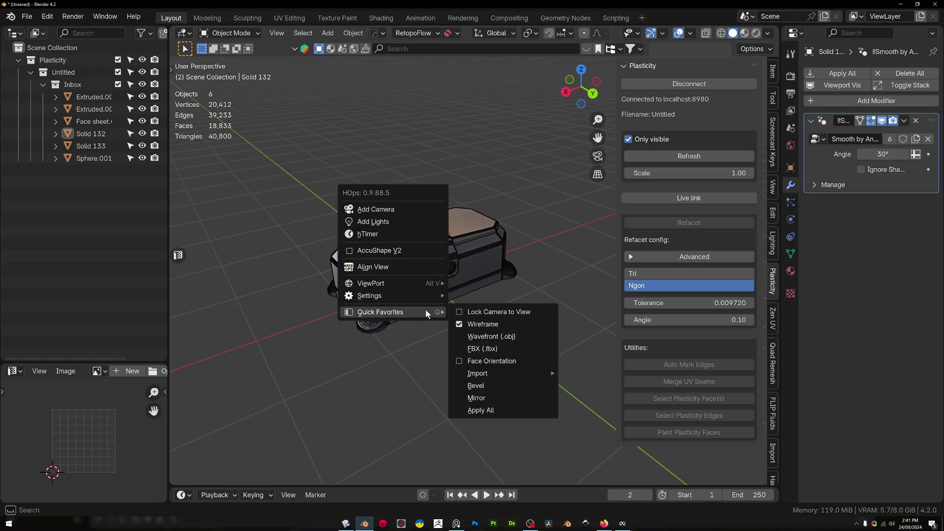
click(491, 324)
Select the chest body, front strap, lid top and footed base and refacet them as Ngon meshes.
middle_drag(499, 326, 440, 290)
click(453, 263)
shift+click(438, 243)
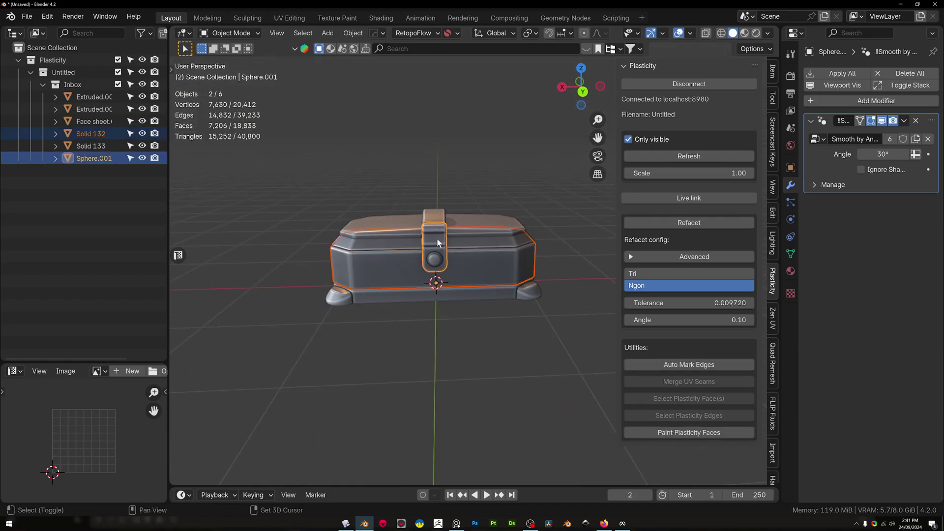
shift+click(395, 232)
shift+click(421, 299)
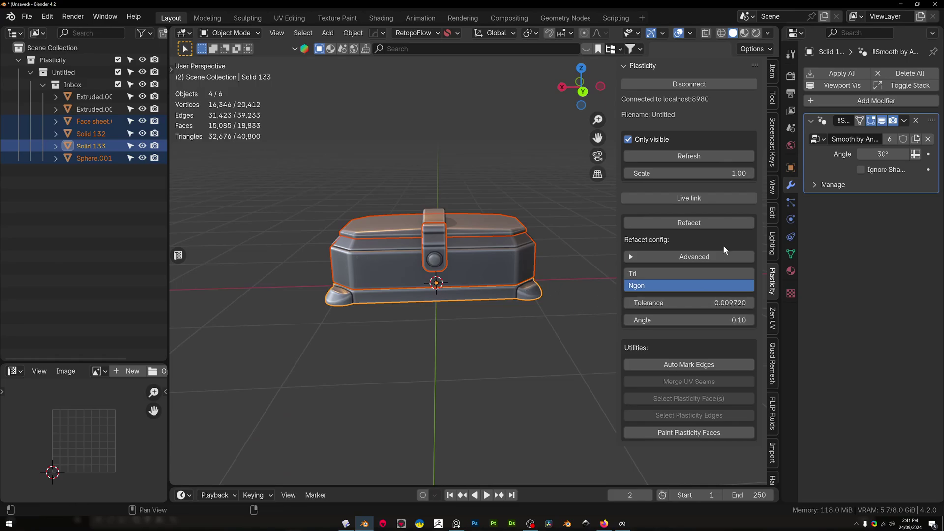
click(703, 223)
Try to join the four selected chest parts into a single object.
middle_drag(433, 297, 521, 298)
key(ctrl+j)
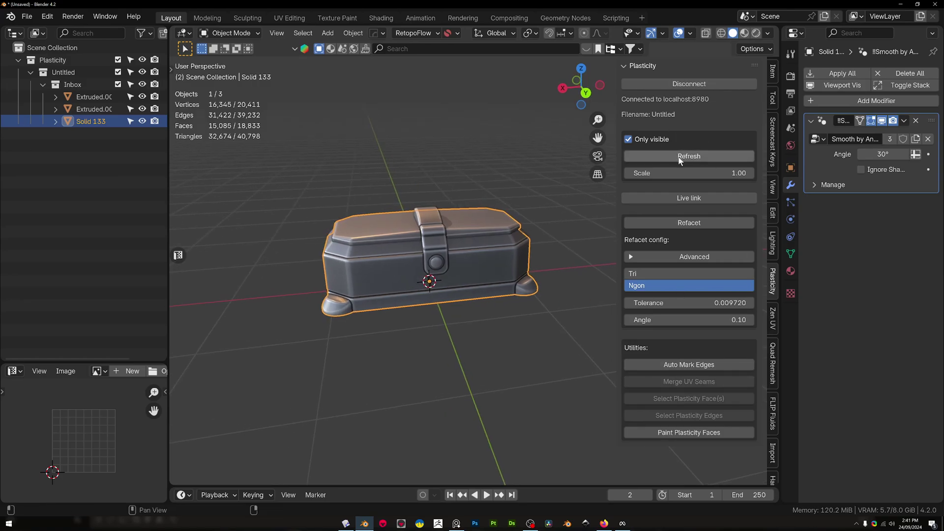
key(ctrl+z)
Join the two strap pieces into one object and the remaining chest parts into a second object.
click(436, 242)
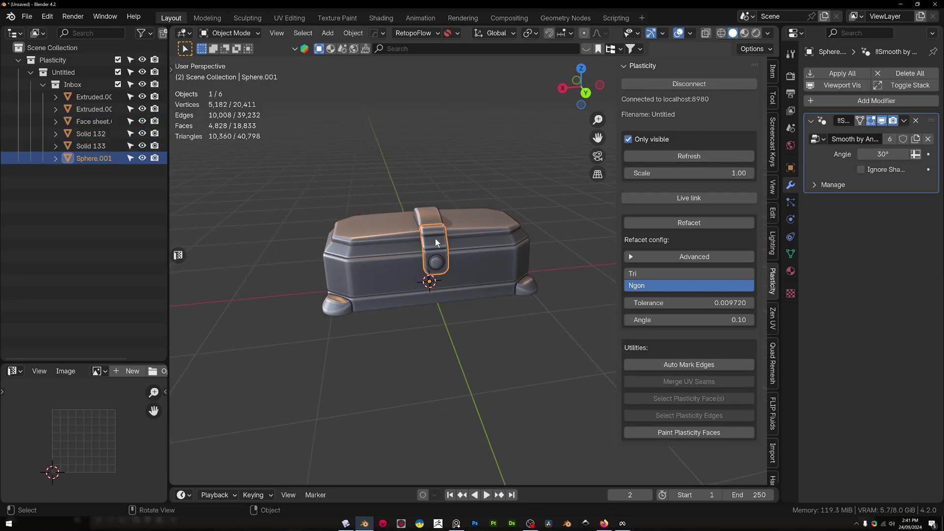
shift+click(435, 220)
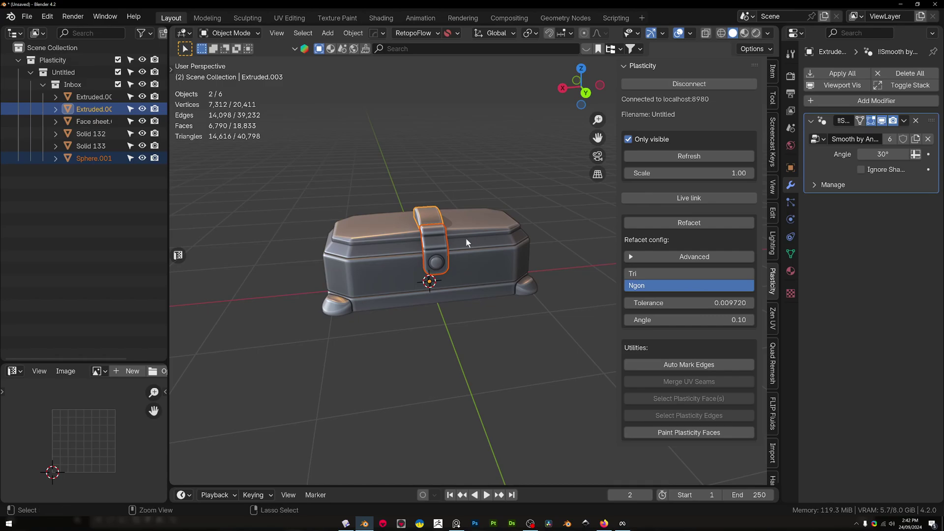
key(ctrl+j)
click(473, 249)
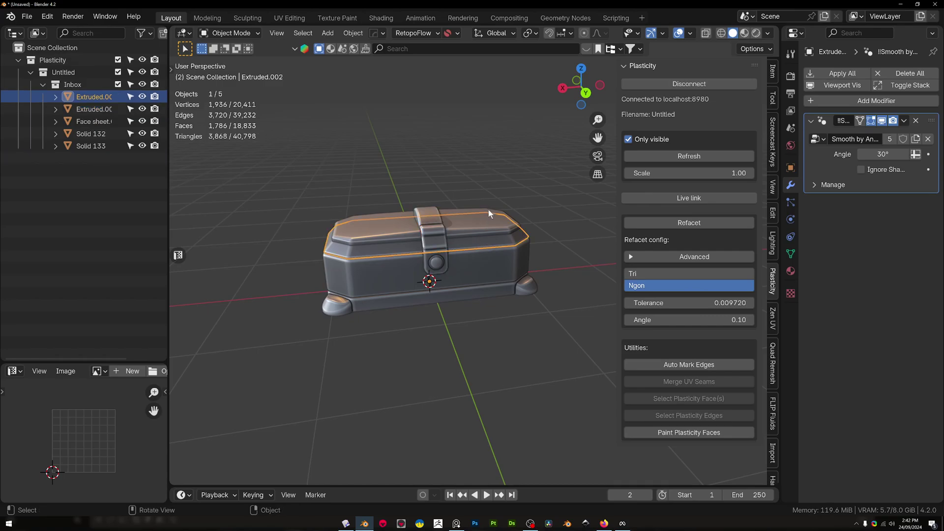
drag(502, 195, 545, 339)
key(ctrl+j)
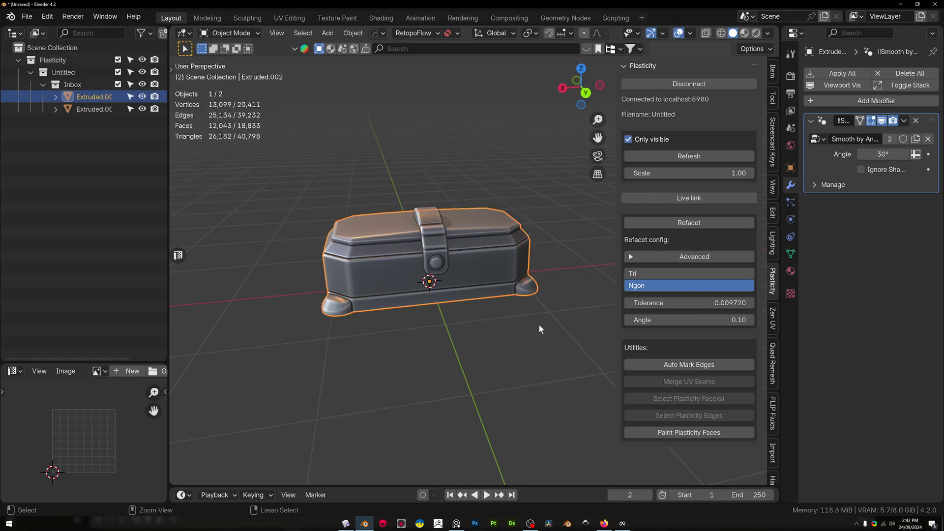
Quad-remesh the joined chest body object with Quad Remesher.
click(773, 366)
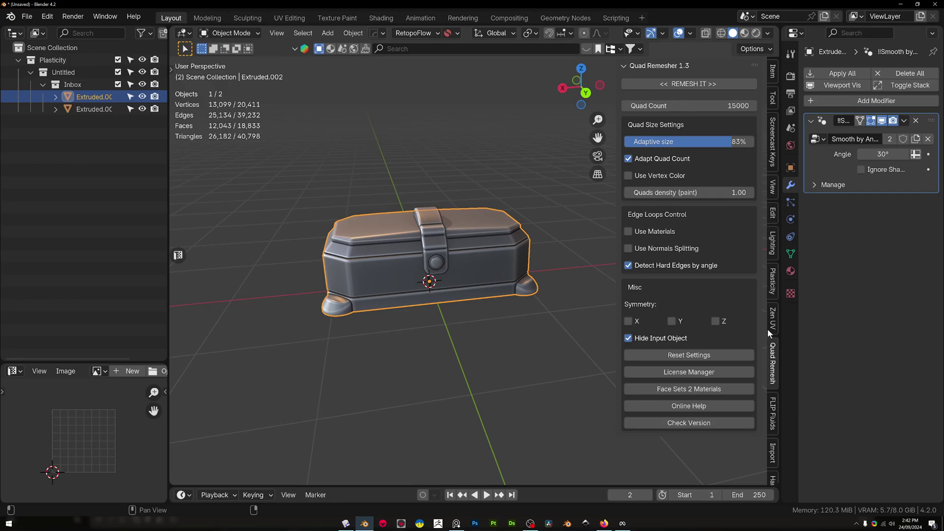
click(695, 84)
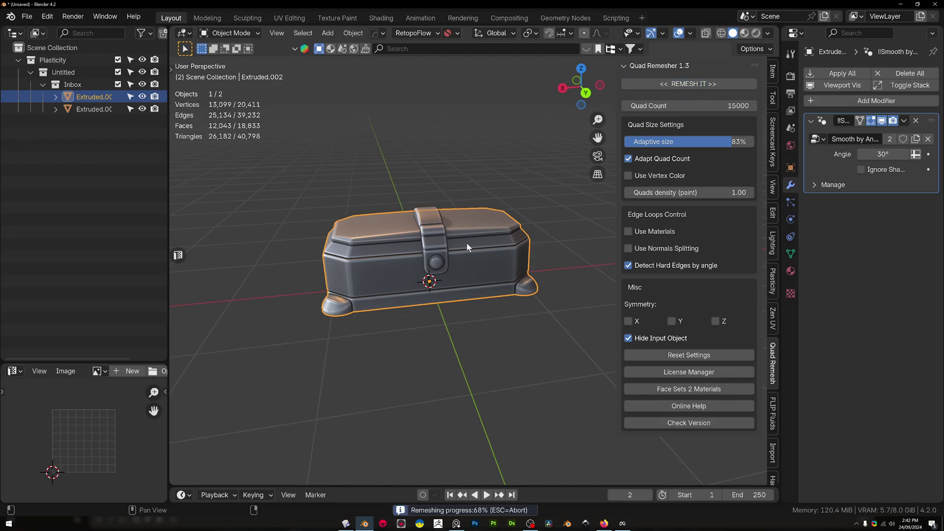
middle_drag(450, 243, 544, 243)
scroll(512, 266, up, 4)
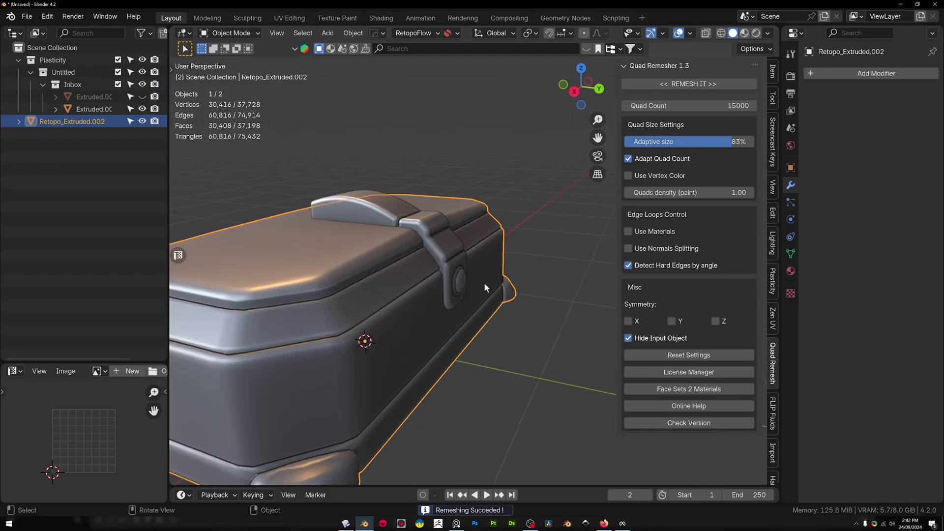
Show the wireframe overlay to examine the quad topology of the remeshed chest, then hide it.
middle_drag(484, 284, 392, 300)
key(q)
mouse_move(381, 271)
click(457, 283)
scroll(404, 297, down, 3)
scroll(392, 299, down, 1)
scroll(392, 299, up, 2)
key(q)
mouse_move(392, 300)
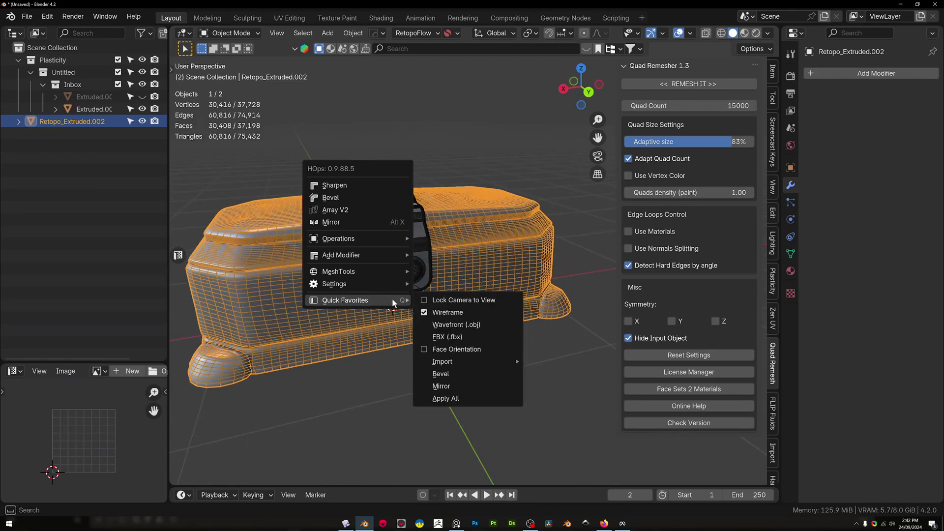
click(455, 312)
Quad-remesh the joined strap object.
click(413, 231)
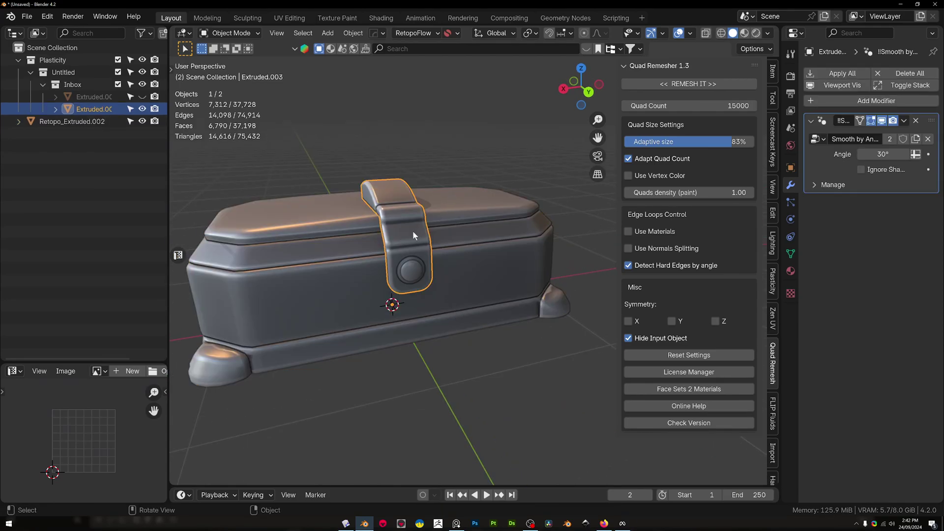
click(694, 84)
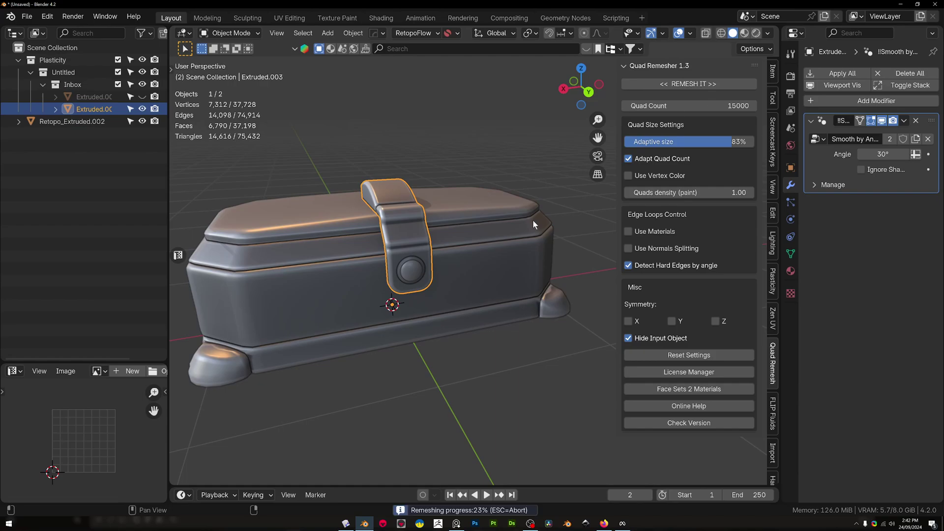
middle_drag(510, 243, 545, 250)
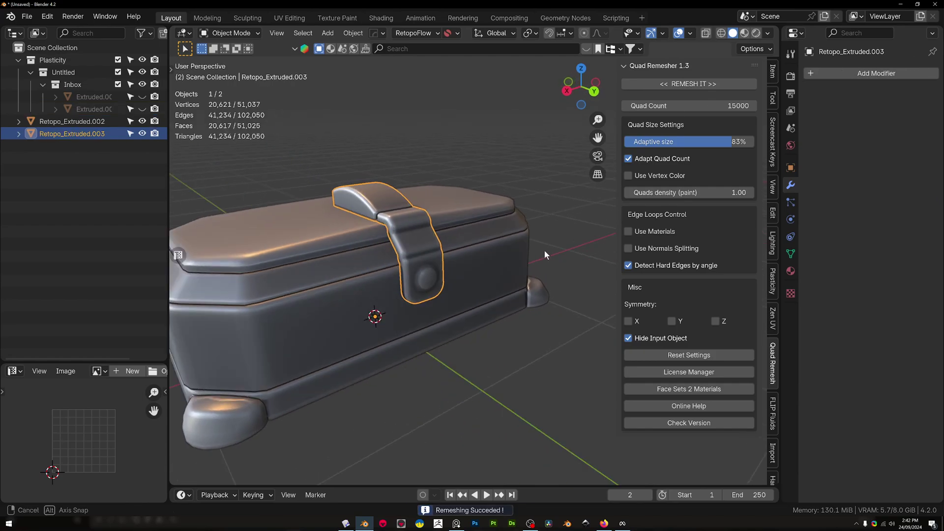
Show the wireframe overlay to examine the quad density of the remeshed strap, then hide it.
scroll(545, 250, up, 2)
key(q)
mouse_move(418, 230)
click(472, 241)
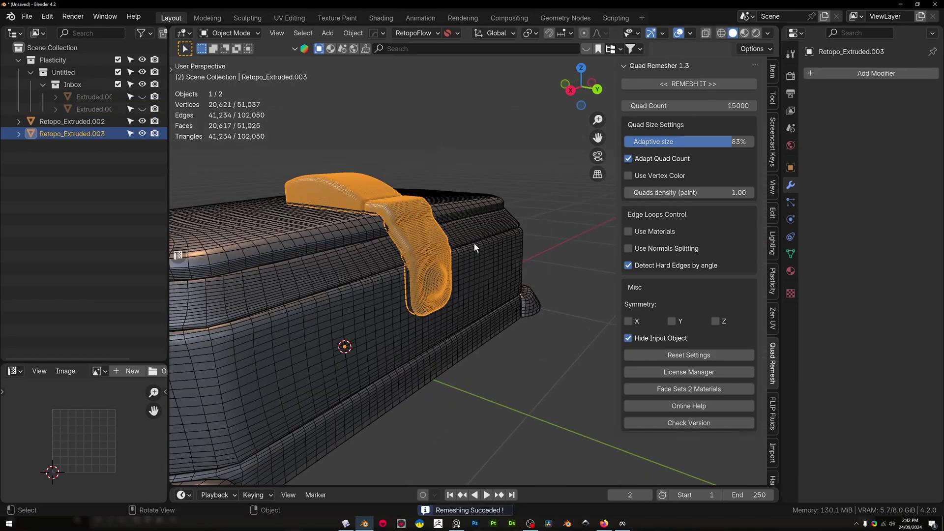
mouse_move(474, 243)
middle_down()
mouse_move(427, 253)
mouse_move(481, 276)
mouse_move(474, 258)
middle_up()
scroll(427, 253, up, 1)
key(q)
mouse_move(427, 252)
click(453, 263)
scroll(446, 264, down, 4)
Join the remeshed chest and strap into a single object and quad-remesh the combined mesh.
click(437, 264)
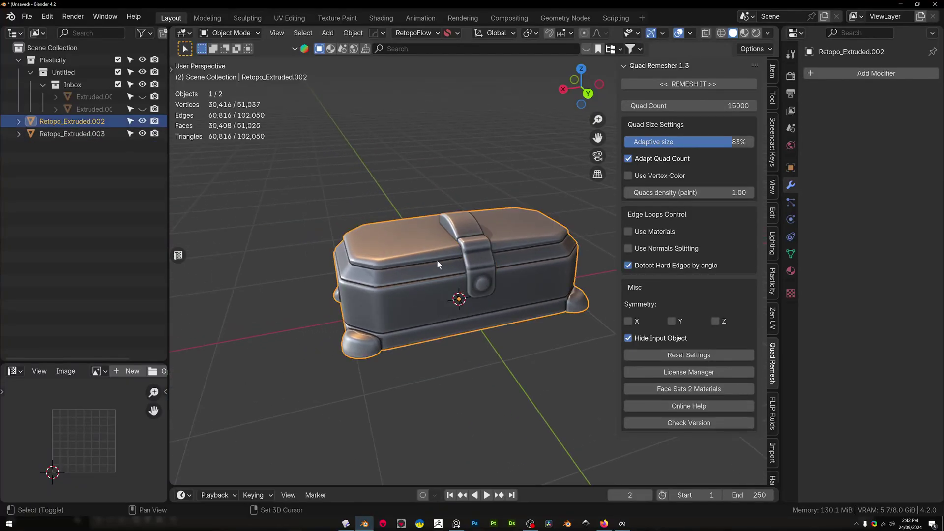
shift+click(467, 247)
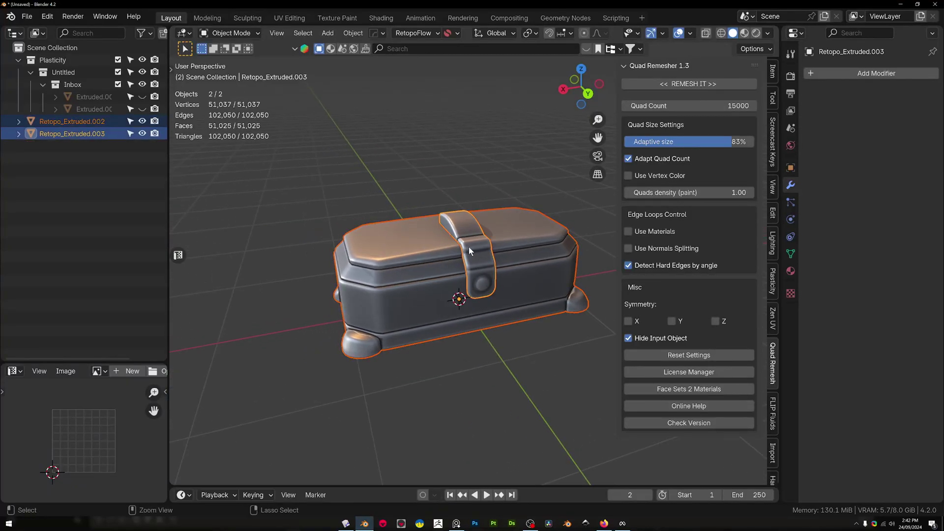
key(ctrl+j)
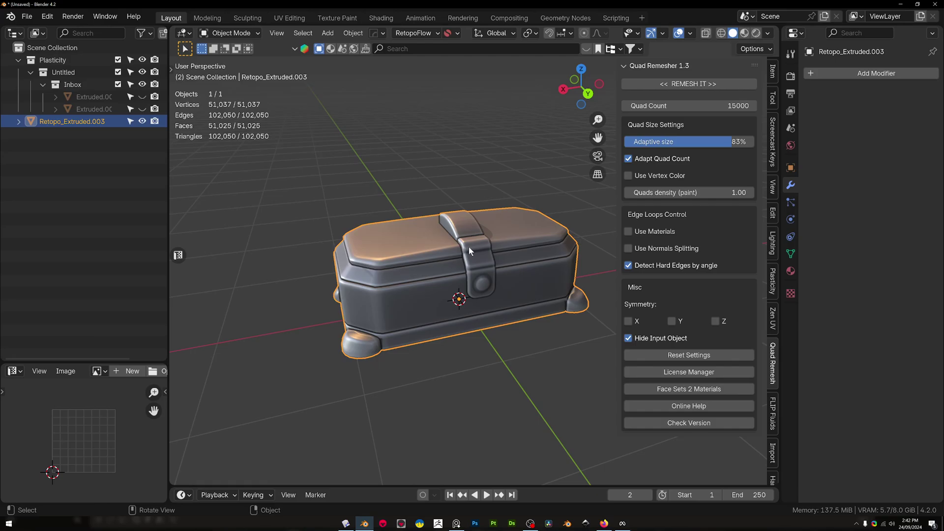
click(719, 82)
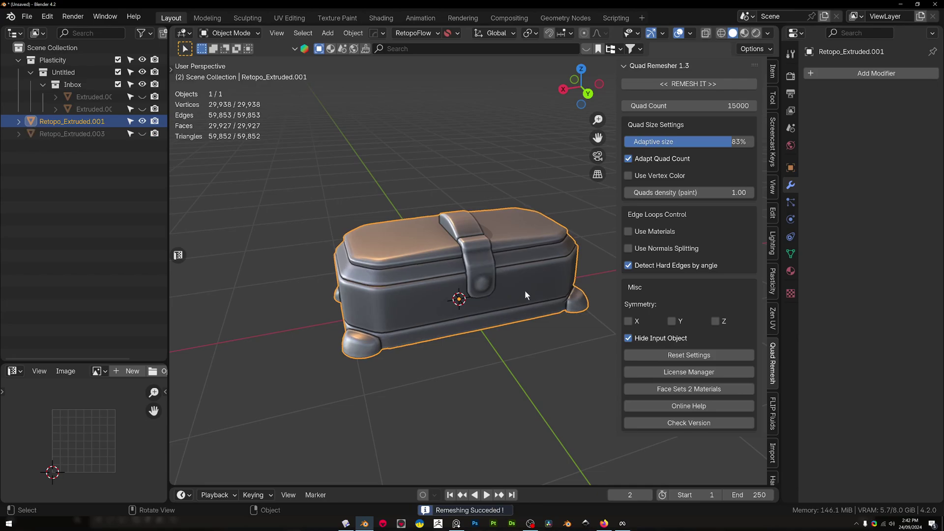
middle_drag(525, 290, 397, 278)
middle_drag(442, 305, 532, 298)
Add a Simple Deform modifier to the remeshed chest and set its mode to Bend.
click(883, 75)
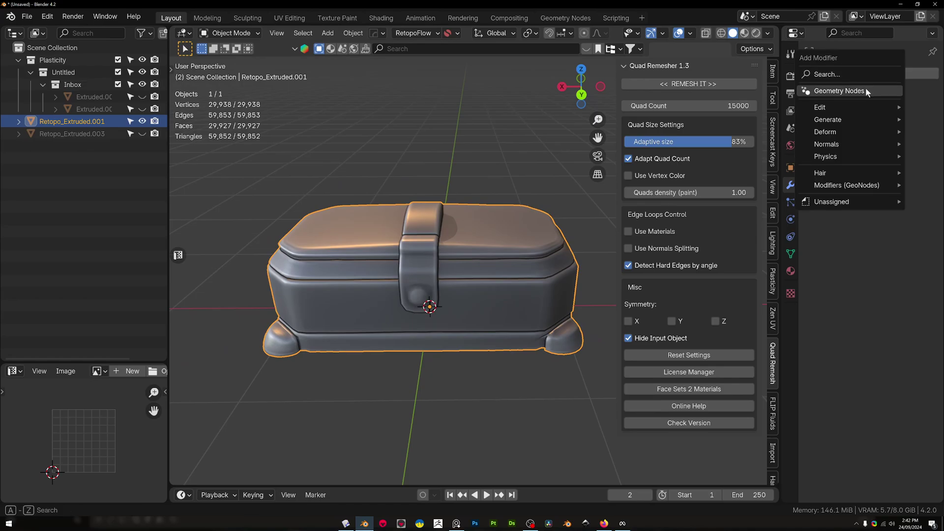
mouse_move(859, 131)
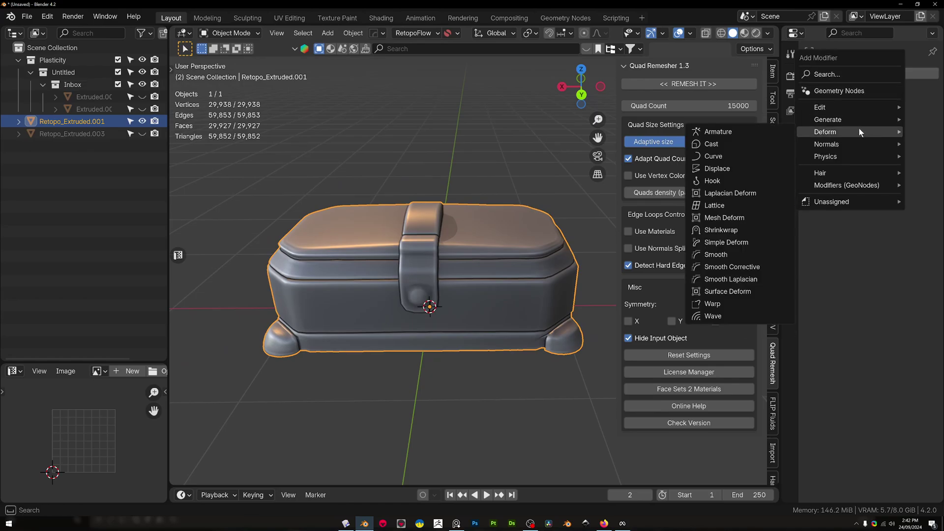
text(SIMP)
key(Return)
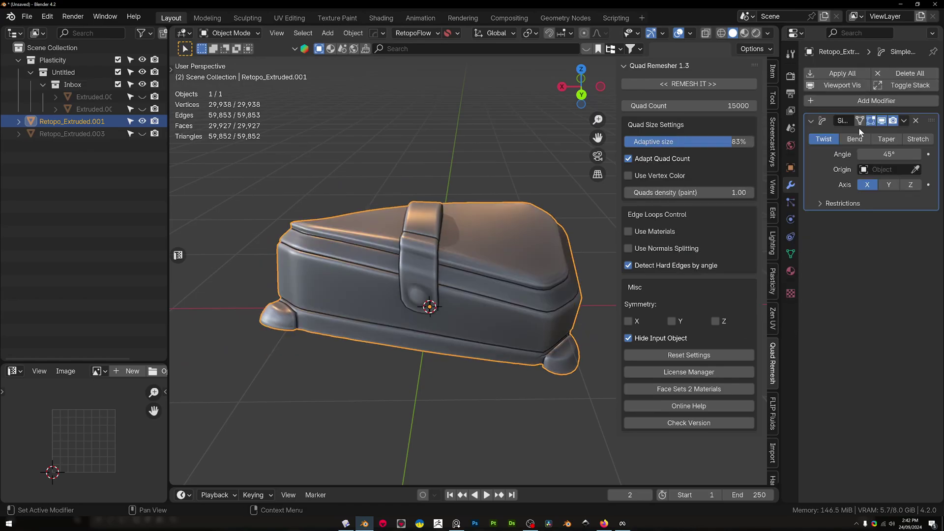
click(860, 139)
Try several bend angles on the chest about the X axis, such as -13.4° and -121°.
middle_drag(477, 241, 516, 206)
drag(865, 158, 835, 159)
middle_drag(482, 296, 565, 309)
drag(898, 155, 906, 155)
middle_drag(474, 237, 556, 262)
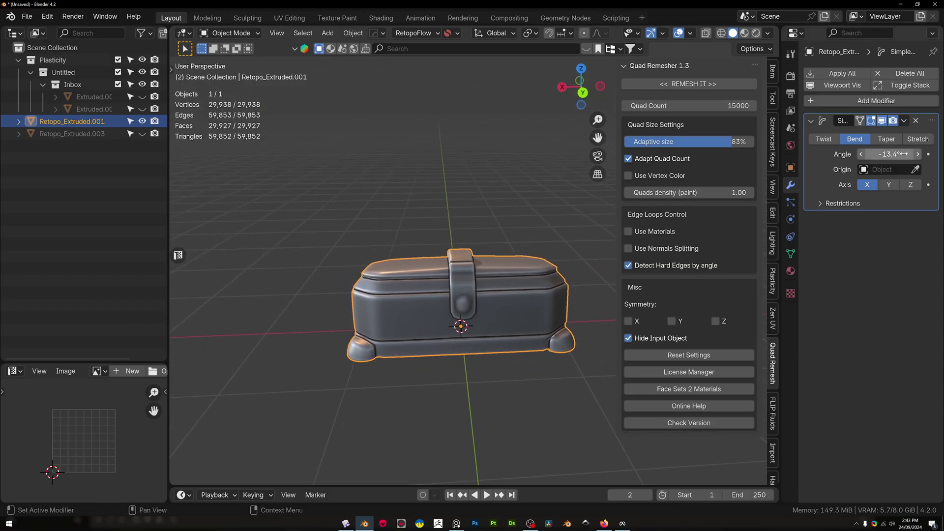
drag(907, 155, 832, 154)
Switch the bend axis to Z and set the bend angle to -66.8°.
click(891, 186)
click(910, 184)
middle_drag(580, 261, 508, 267)
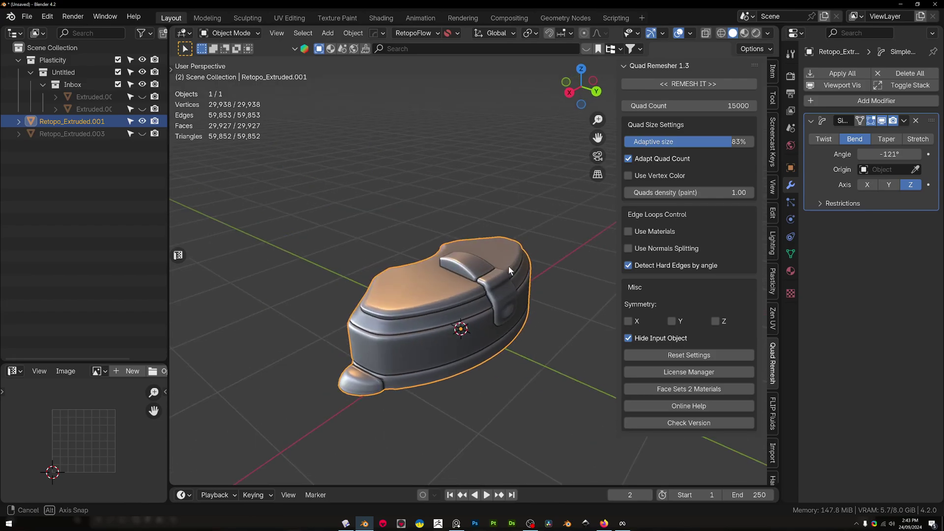
drag(881, 154, 907, 154)
Examine the shading and shape of the bent chest from several sides, with and without it selected.
middle_drag(566, 199, 350, 240)
key(alt+a)
middle_drag(493, 241, 523, 270)
click(452, 256)
scroll(433, 251, up, 3)
scroll(523, 270, up, 2)
scroll(523, 271, down, 4)
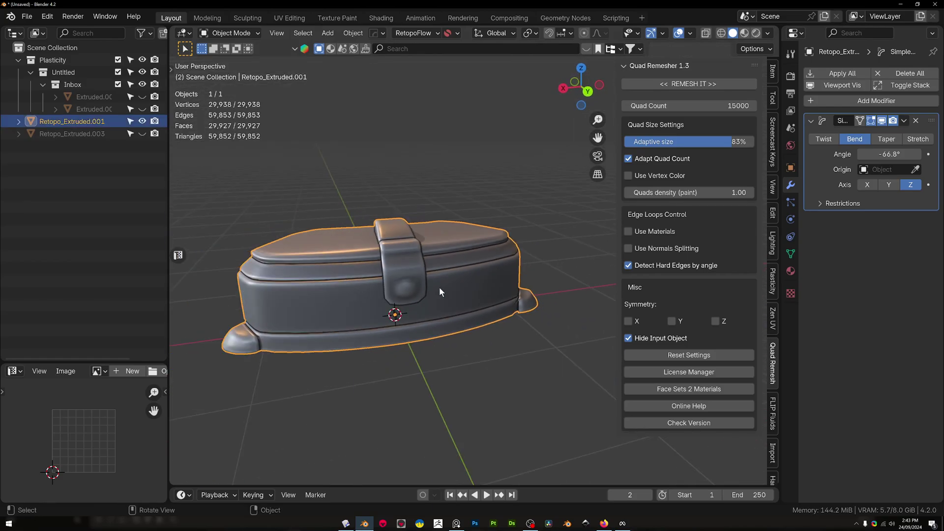
middle_drag(438, 287, 356, 273)
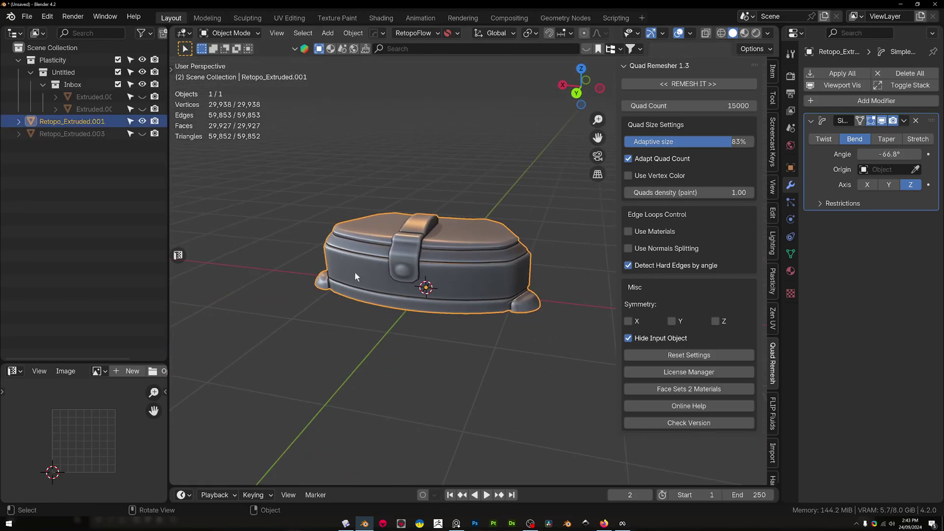
scroll(438, 235, up, 3)
middle_drag(438, 236, 541, 261)
scroll(454, 253, down, 2)
scroll(525, 280, down, 2)
scroll(511, 279, up, 1)
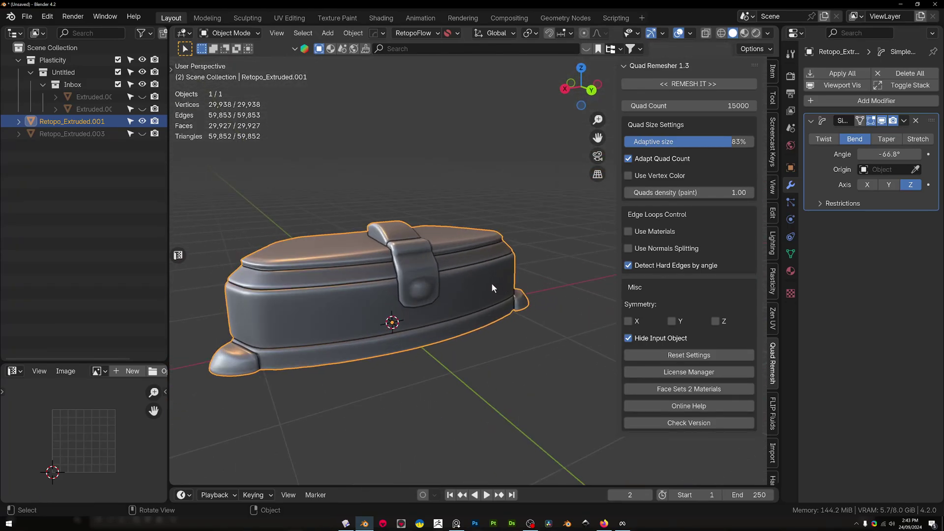
middle_drag(458, 281, 417, 335)
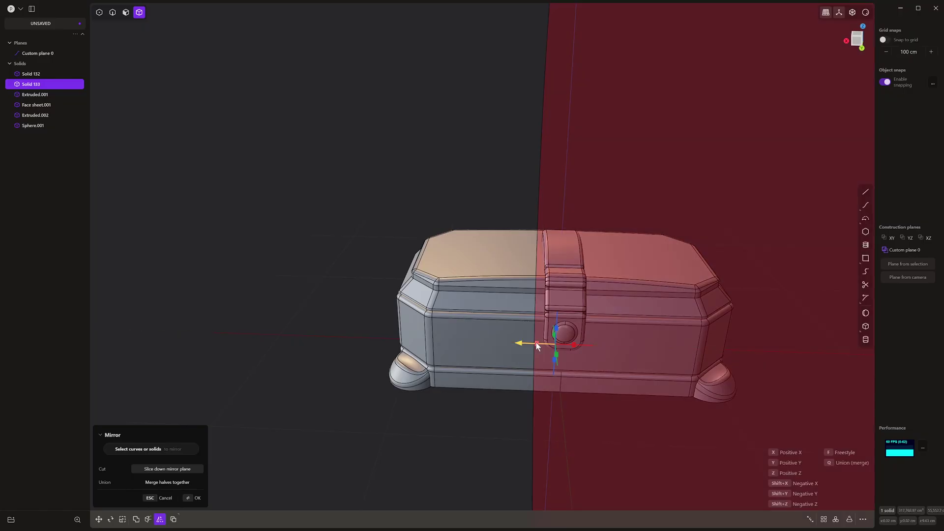
In Plasticity, mirror the footed base along X and along Y, slicing at the mirror plane and merging the halves.
middle_drag(495, 350, 531, 352)
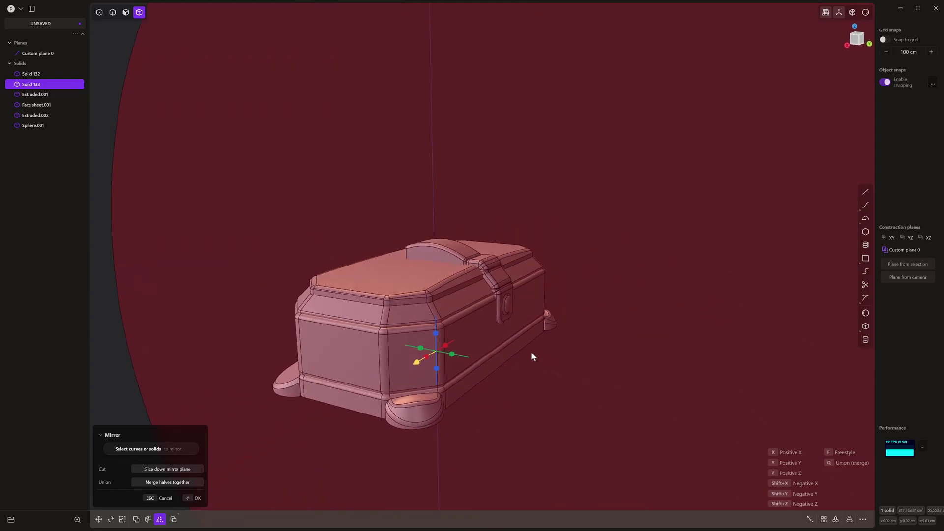
right_click(532, 353)
middle_drag(465, 386, 492, 385)
key(z)
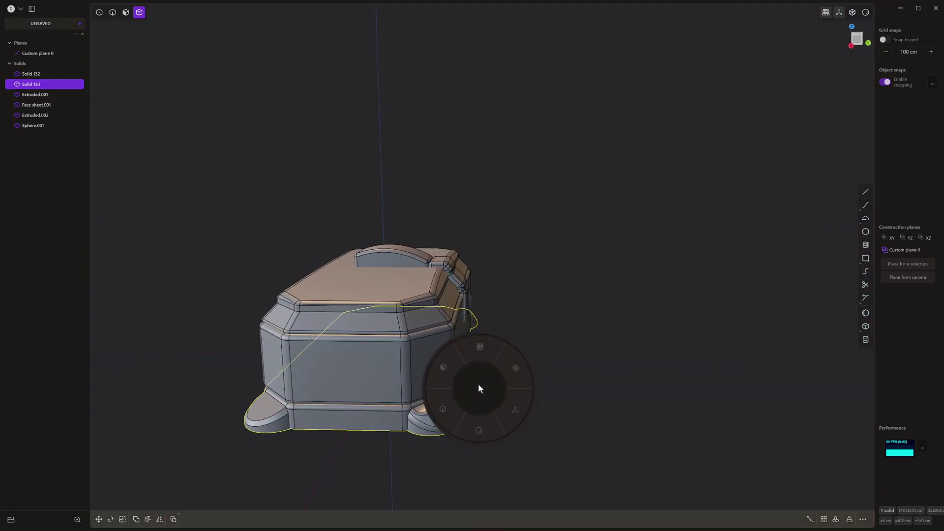
key(Escape)
key(alt+x)
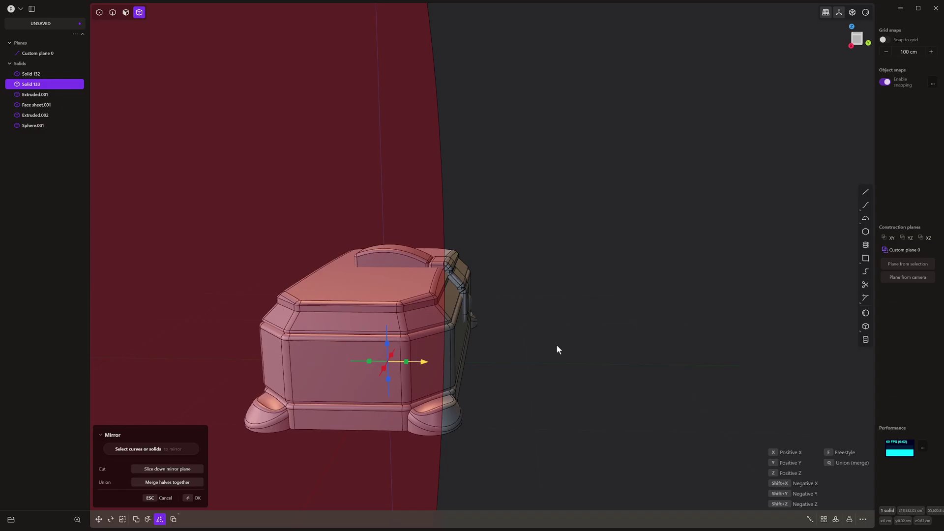
key(Return)
middle_drag(549, 371, 370, 397)
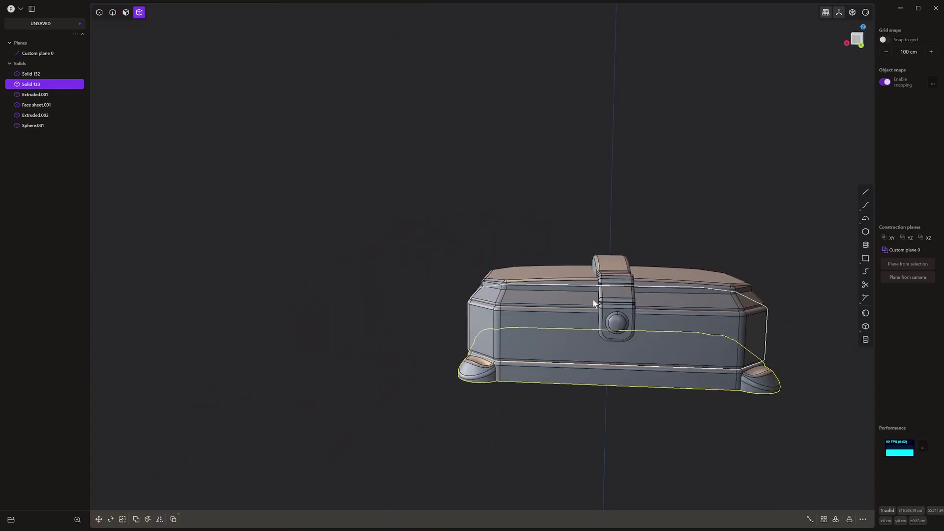
shift+middle_drag(615, 311, 483, 339)
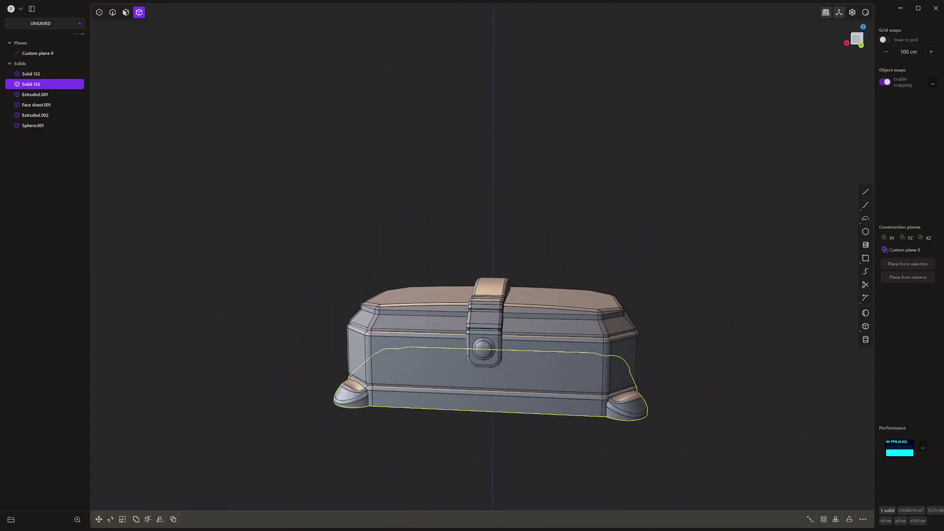